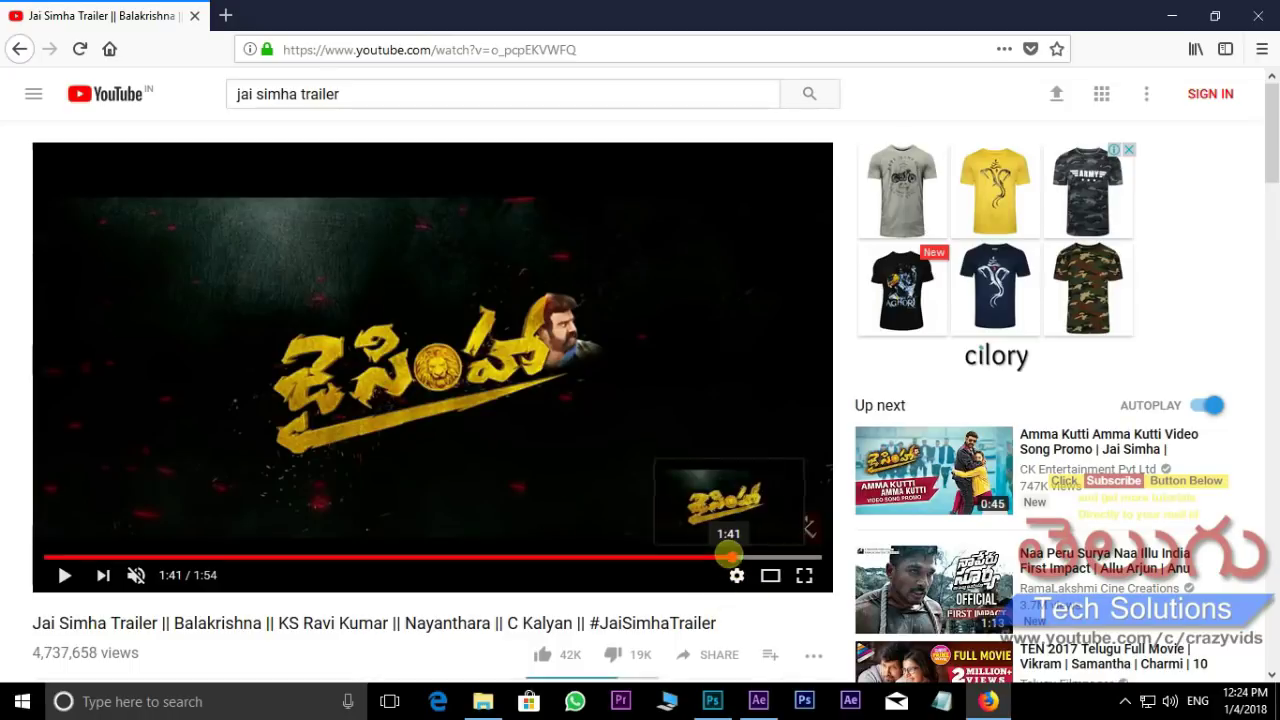
Step: Replay the Jai Simha trailer from 1:35, pause on the gold title at 1:43, and show the source files folder
{"action": "left_click_drag", "start_coordinate": [723, 557], "coordinate": [703, 557]}
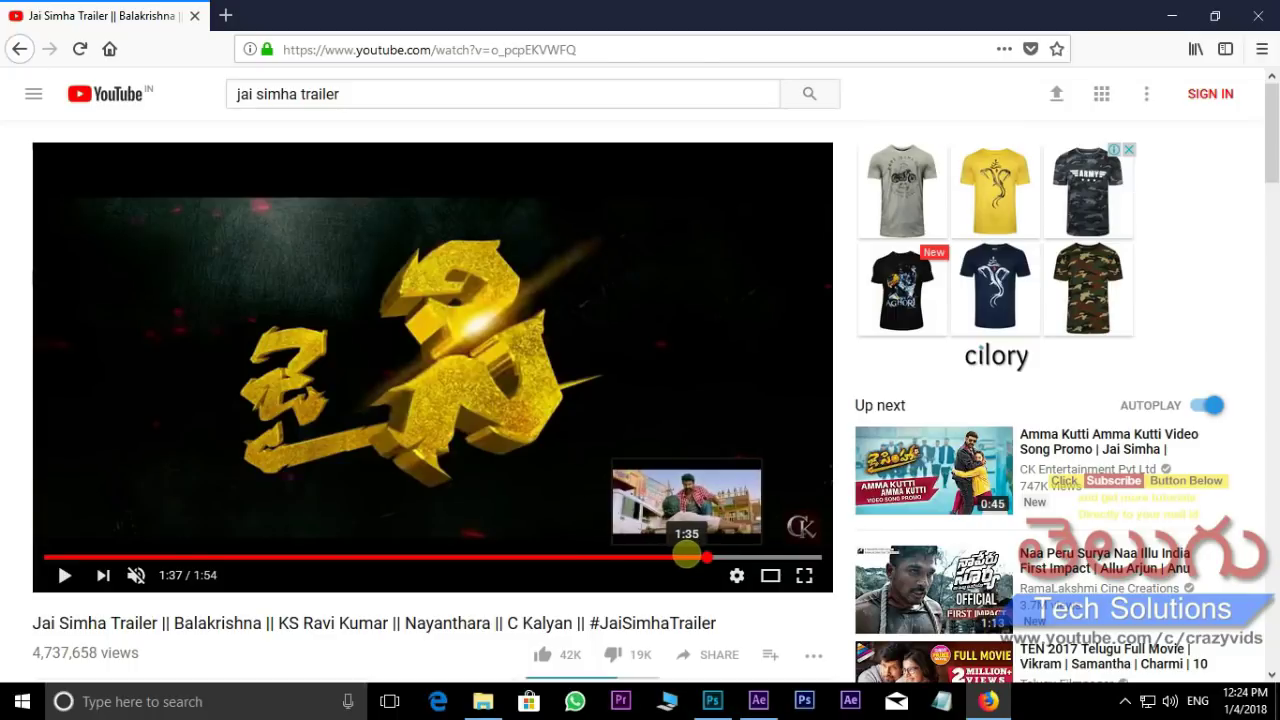
{"action": "left_click", "coordinate": [676, 562]}
{"action": "left_click", "coordinate": [64, 574]}
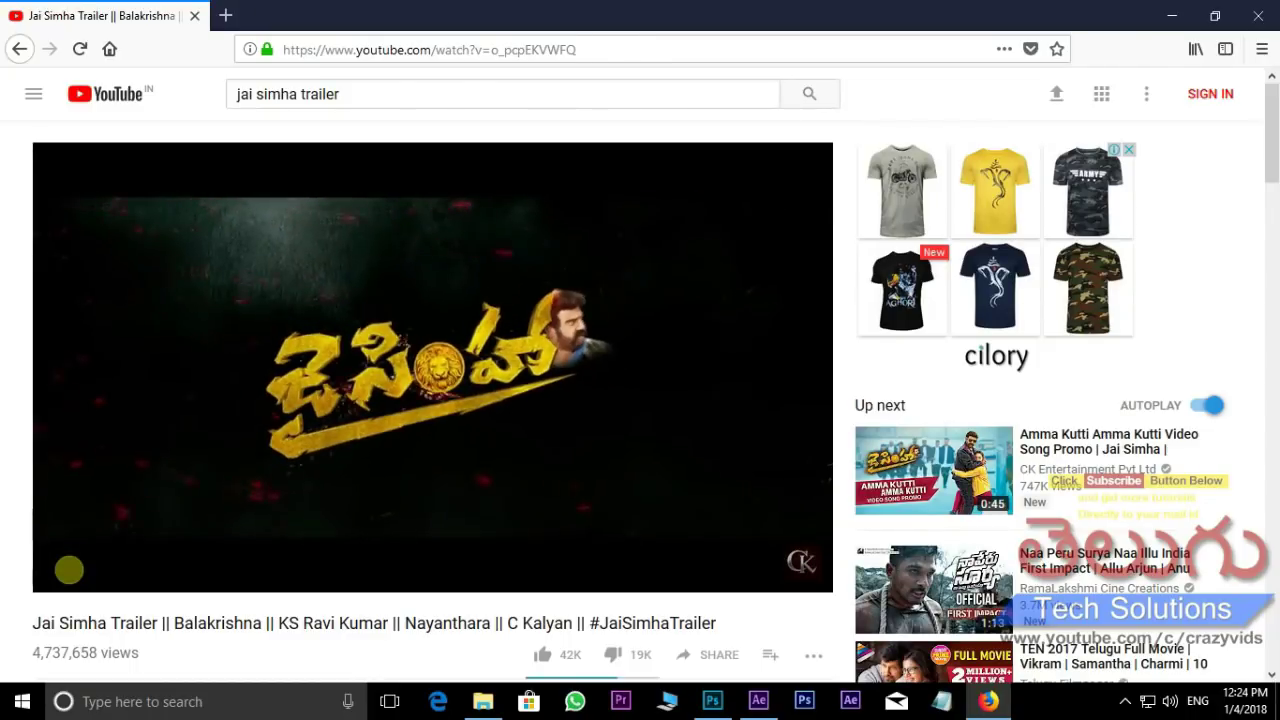
{"action": "left_click", "coordinate": [610, 527]}
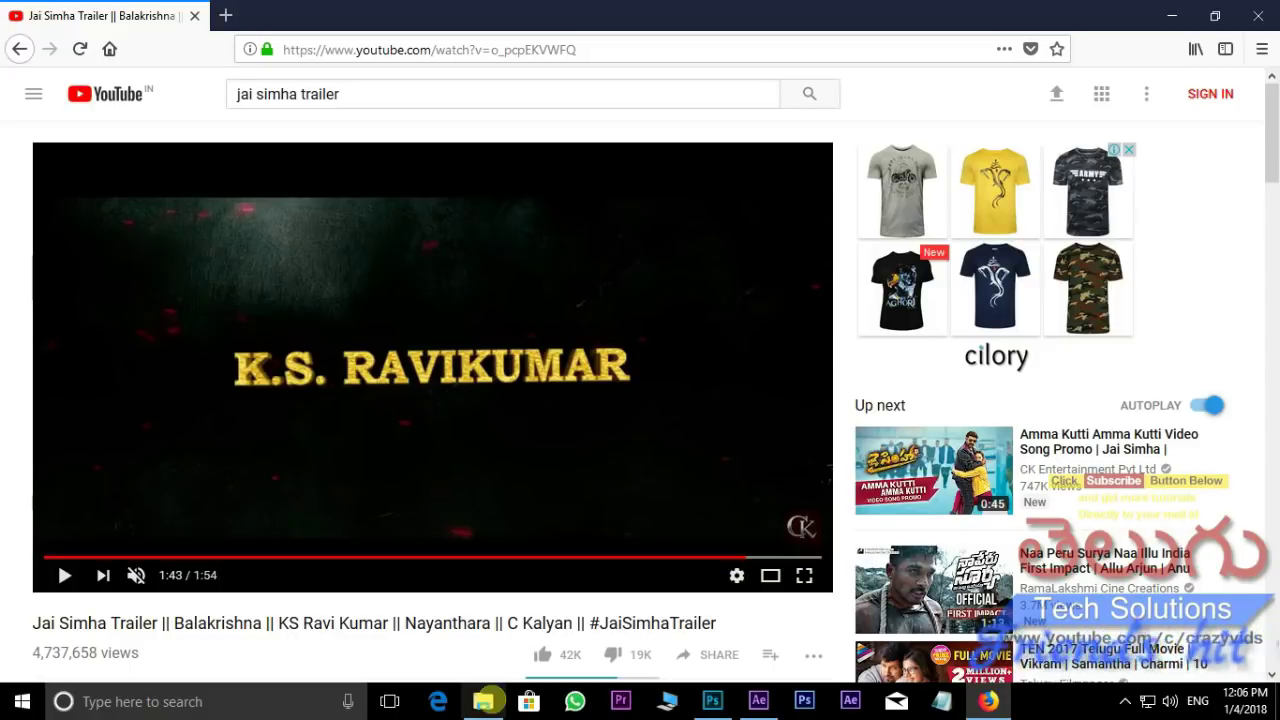
{"action": "left_click", "coordinate": [483, 701]}
Step: Open white logo.psd from the Jai simha Source files folder in Photoshop
{"action": "left_click", "coordinate": [311, 362]}
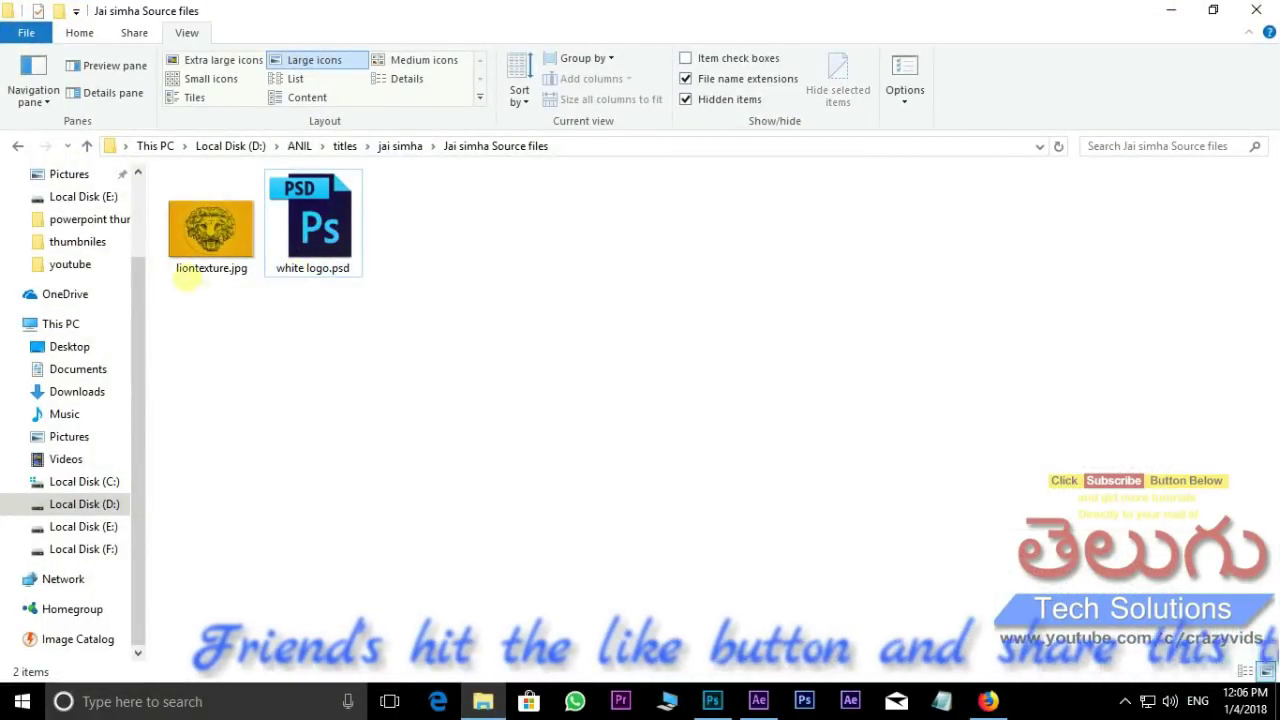
{"action": "mouse_move", "coordinate": [215, 243]}
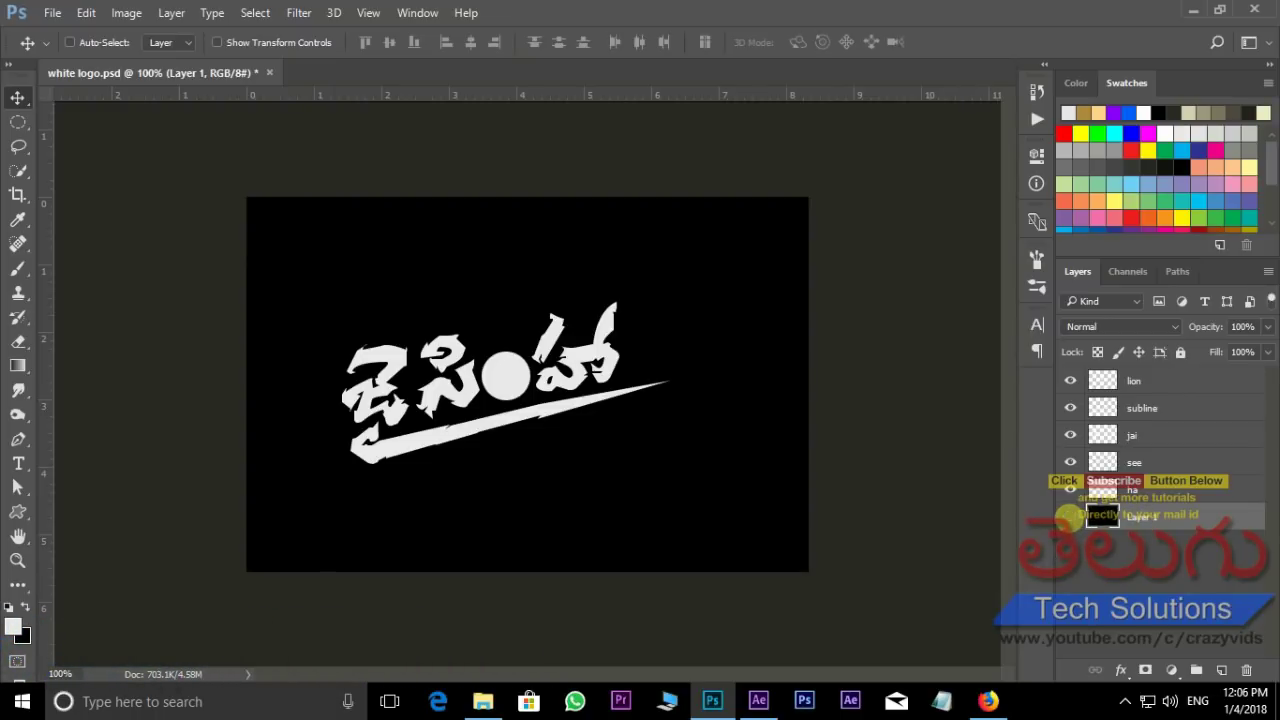
Step: Toggle the background, glyph and swoosh layers' visibility to inspect the logo's layers
{"action": "left_click", "coordinate": [1070, 516]}
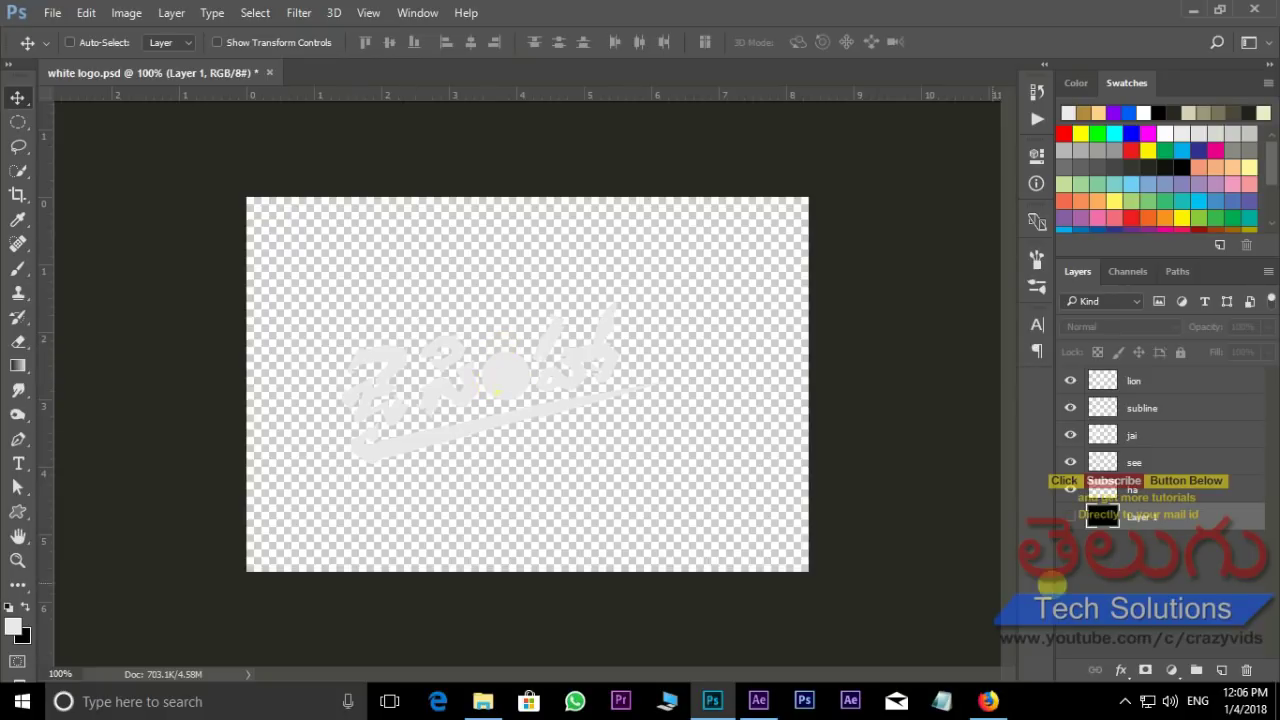
{"action": "left_click", "coordinate": [1070, 516]}
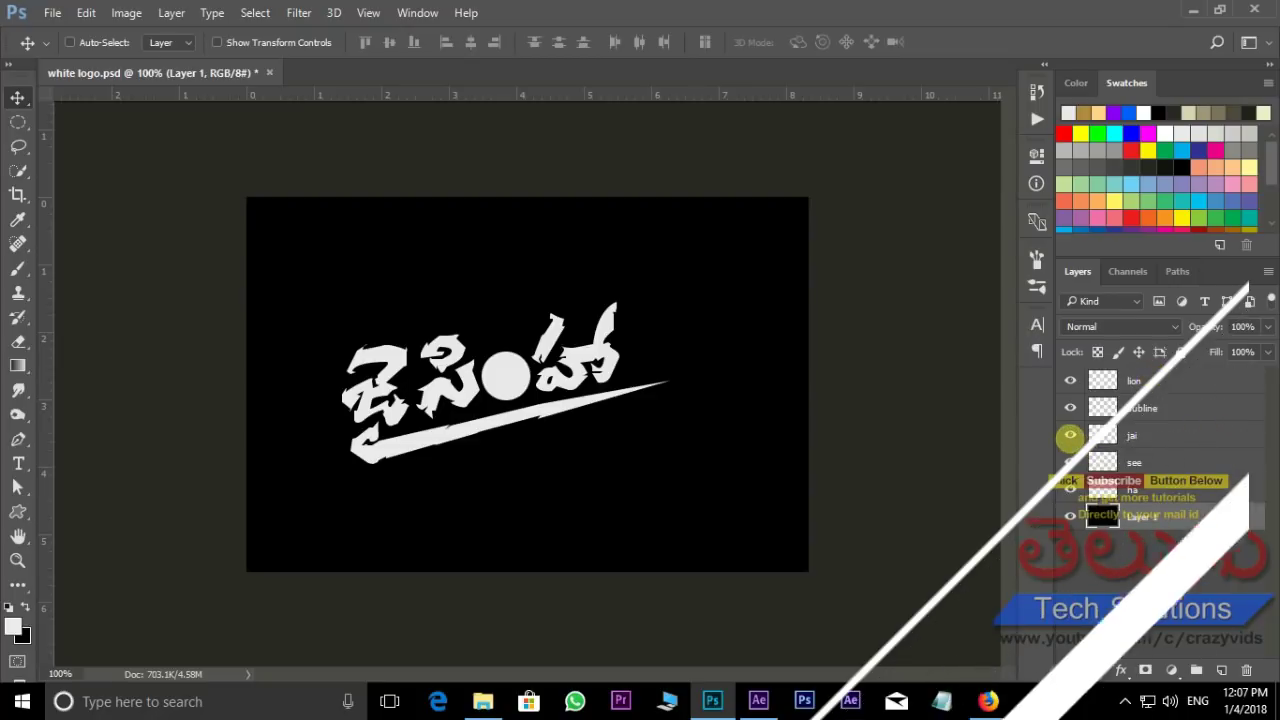
{"action": "left_click", "coordinate": [1070, 435]}
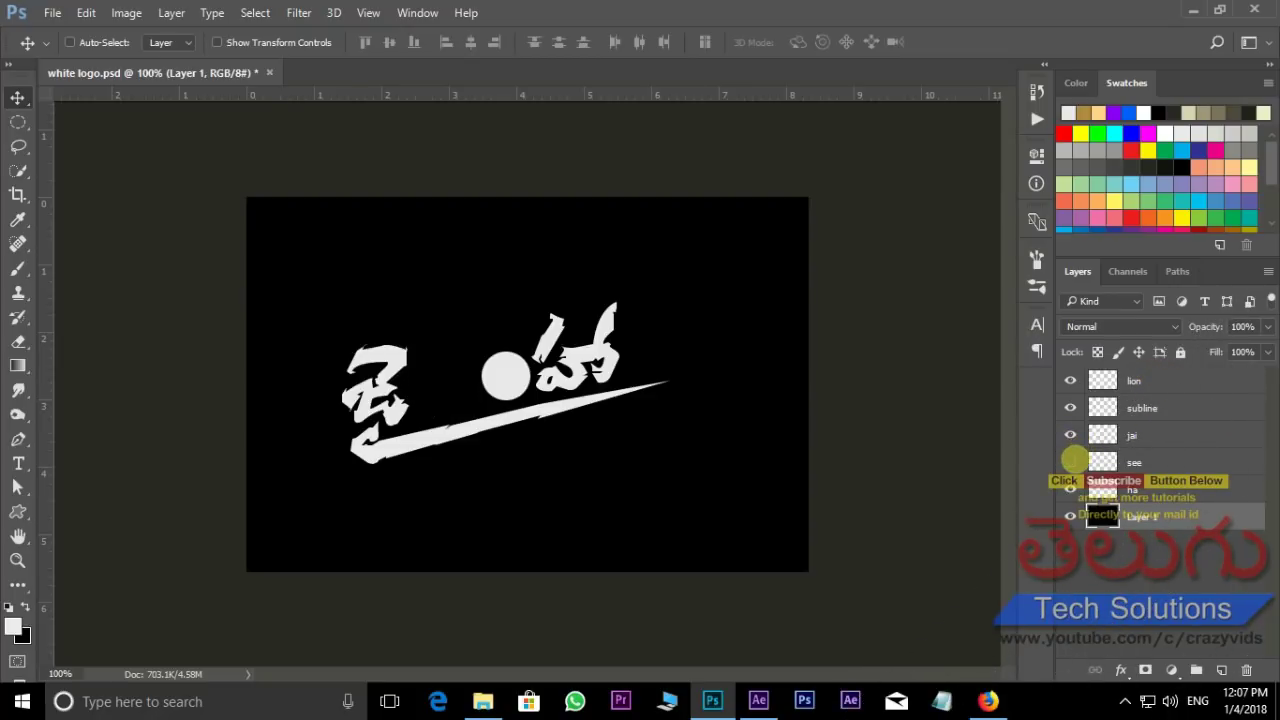
{"action": "left_click", "coordinate": [1070, 489]}
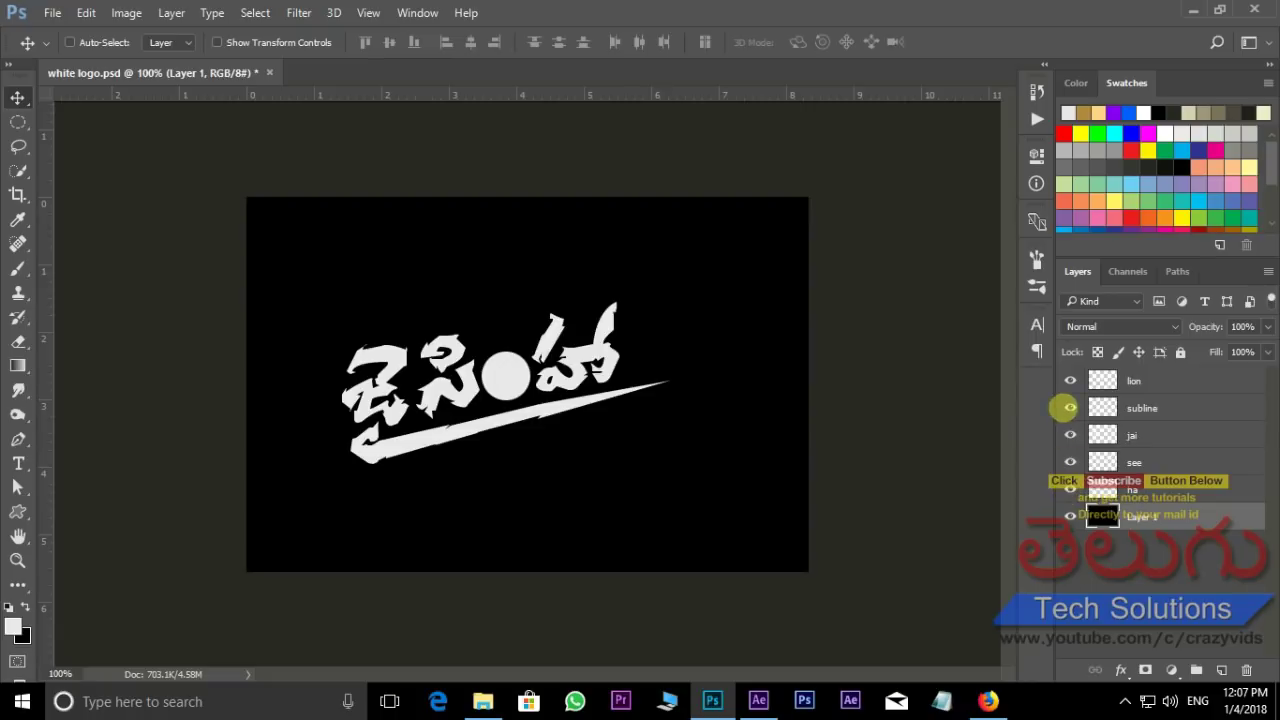
{"action": "left_click", "coordinate": [1070, 408]}
{"action": "left_click", "coordinate": [1070, 408]}
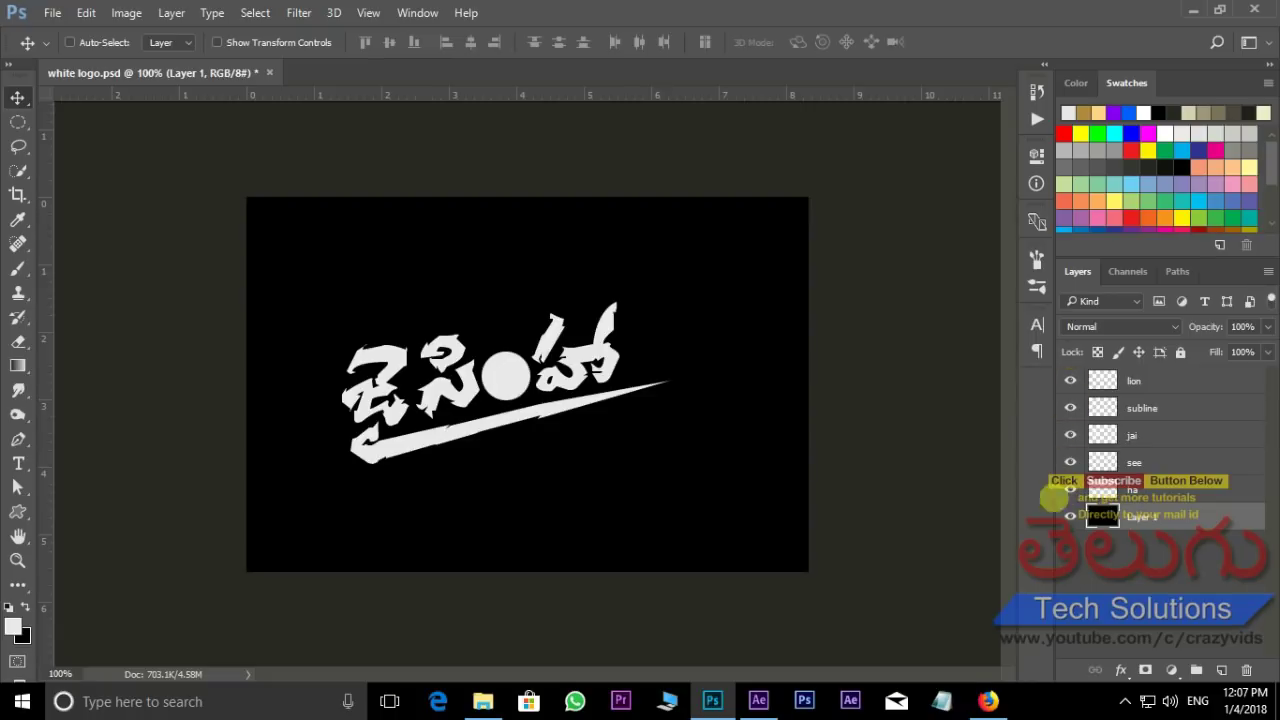
Step: Rewind the trailer to the gold 3D title for reference, then return to the logo
{"action": "left_click", "coordinate": [982, 700]}
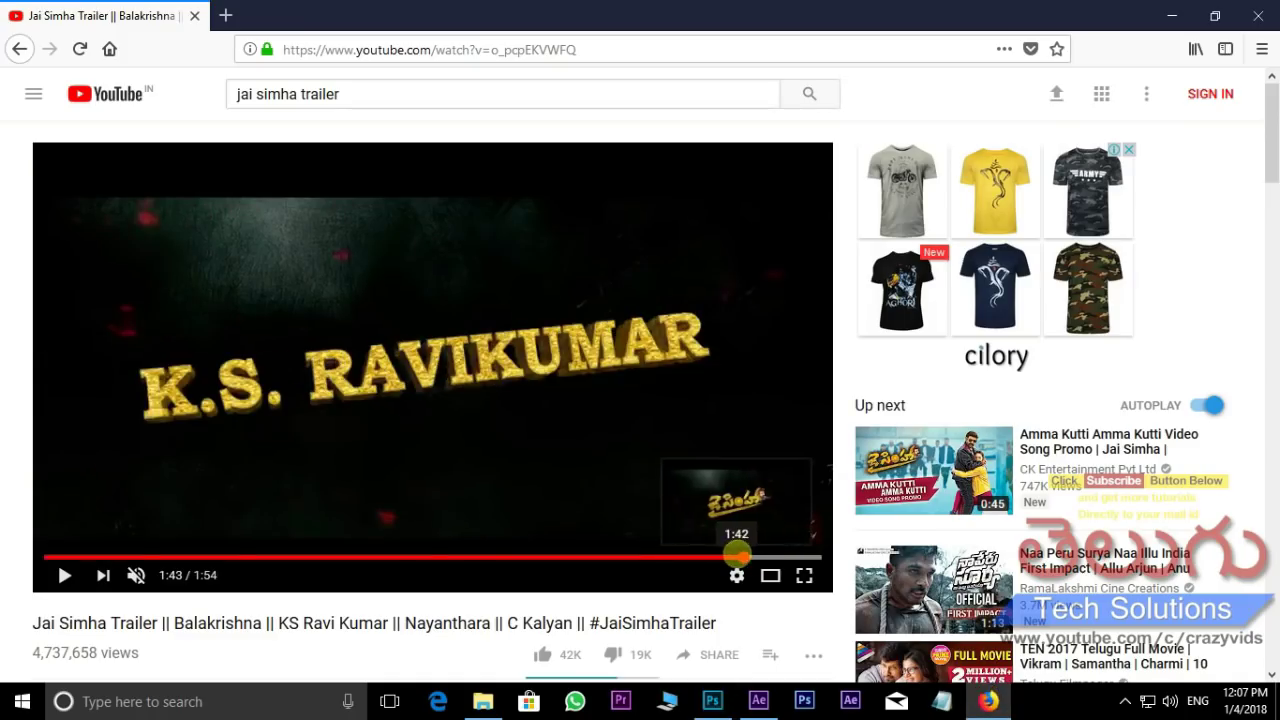
{"action": "left_click_drag", "start_coordinate": [736, 556], "coordinate": [700, 556]}
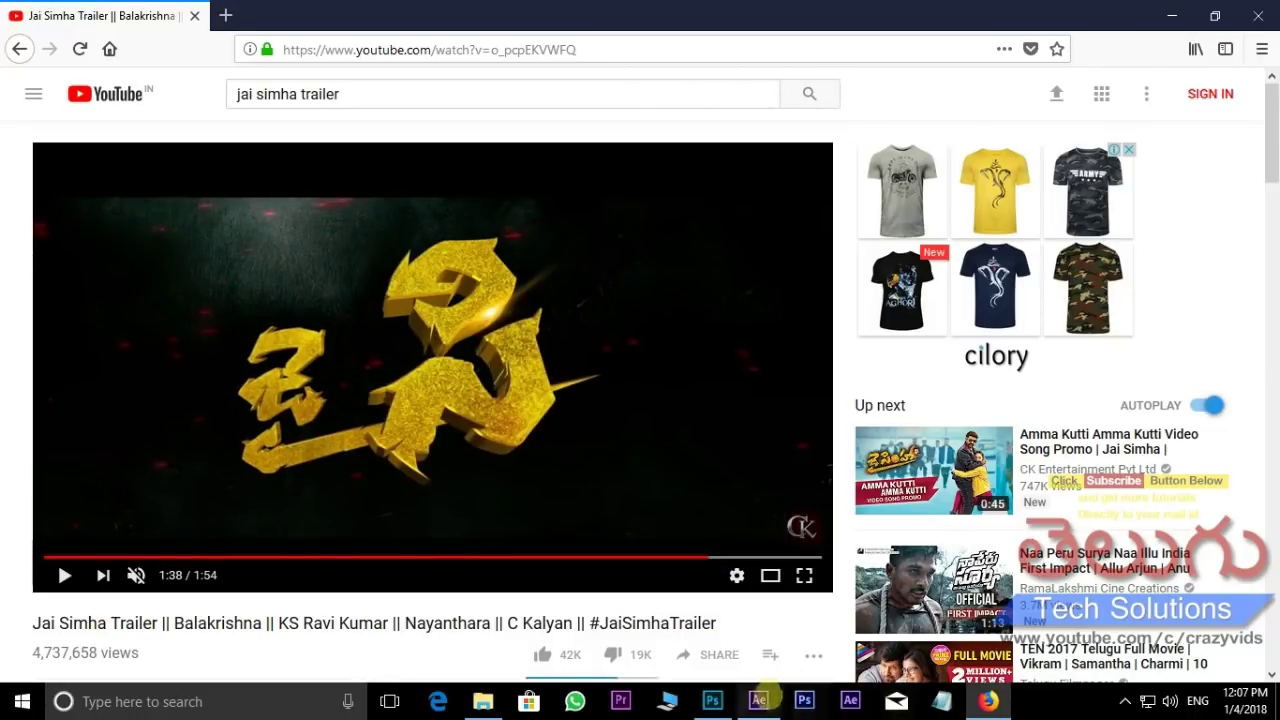
{"action": "left_click", "coordinate": [718, 700]}
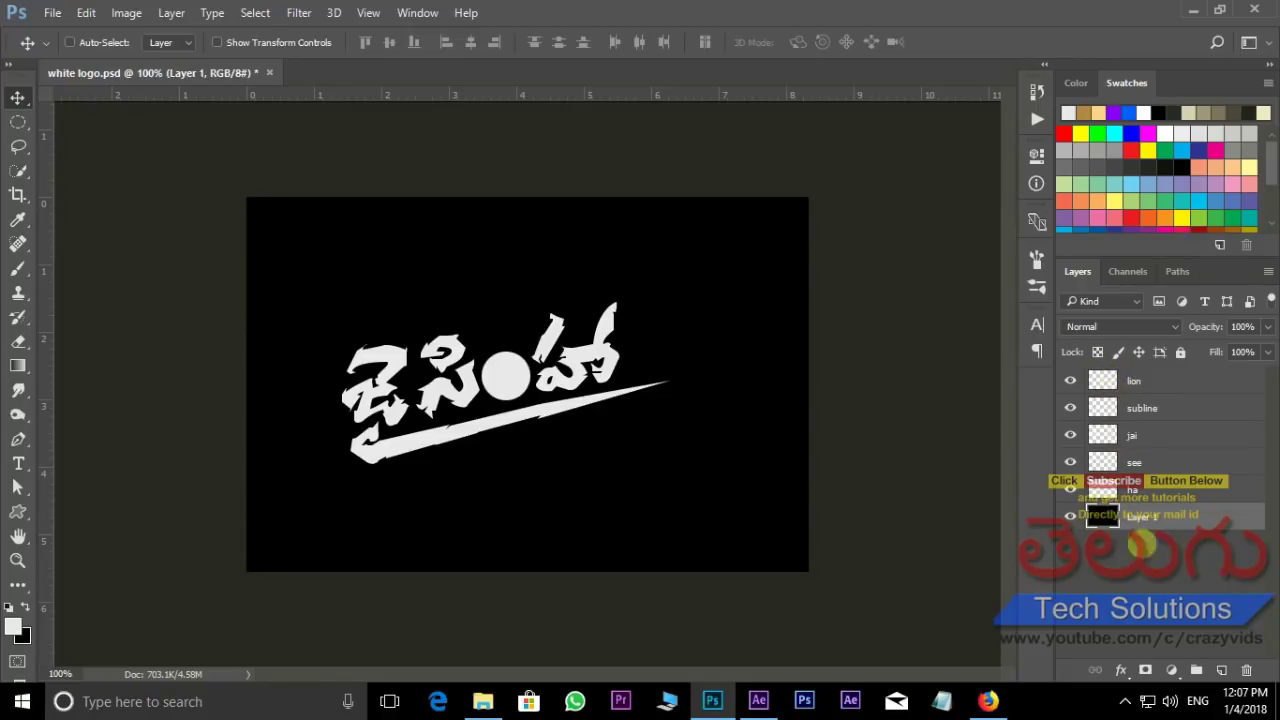
Step: Delete the black background layer so the logo sits on transparency
{"action": "left_click", "coordinate": [1152, 533]}
{"action": "left_click", "coordinate": [1150, 516]}
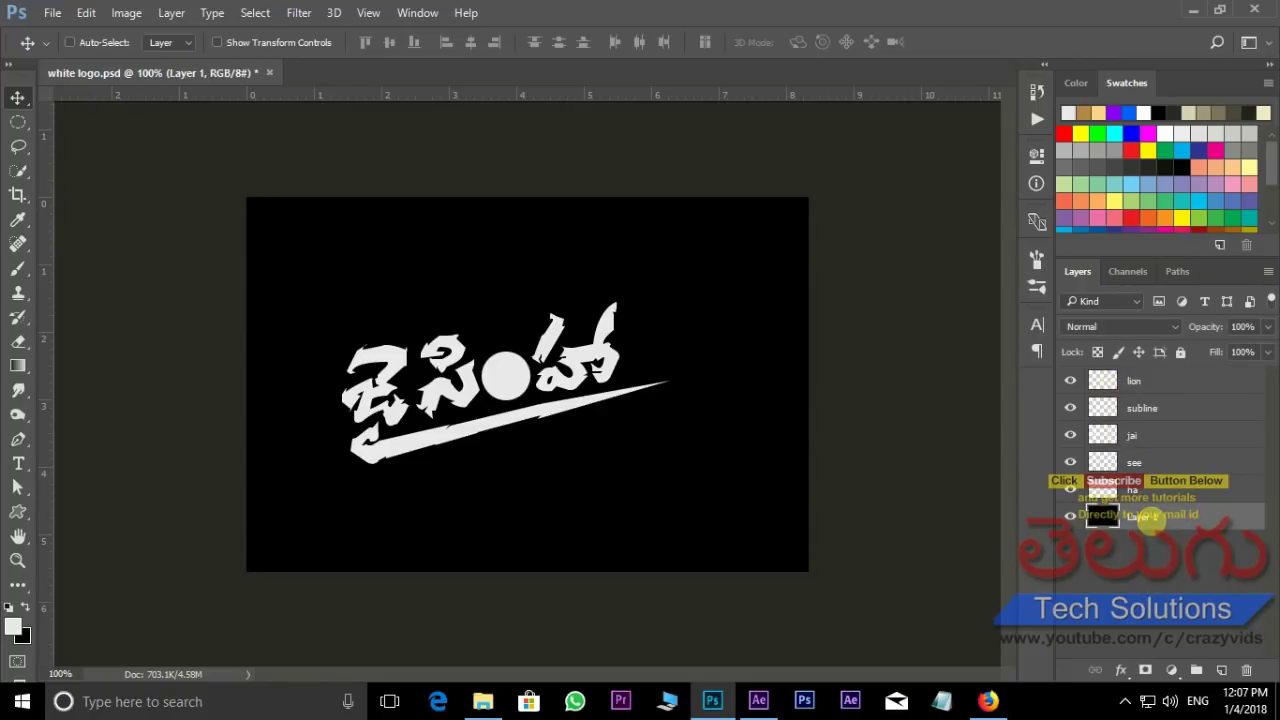
{"action": "key", "text": "Delete"}
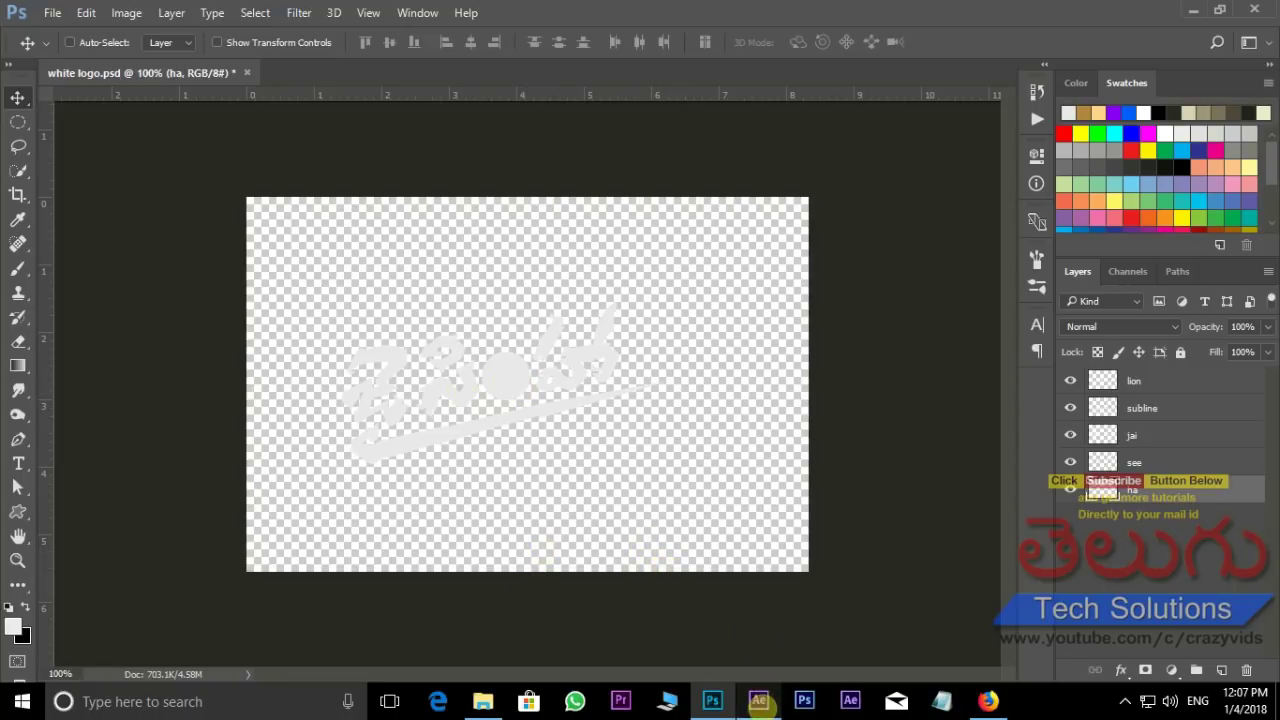
{"action": "left_click", "coordinate": [758, 701]}
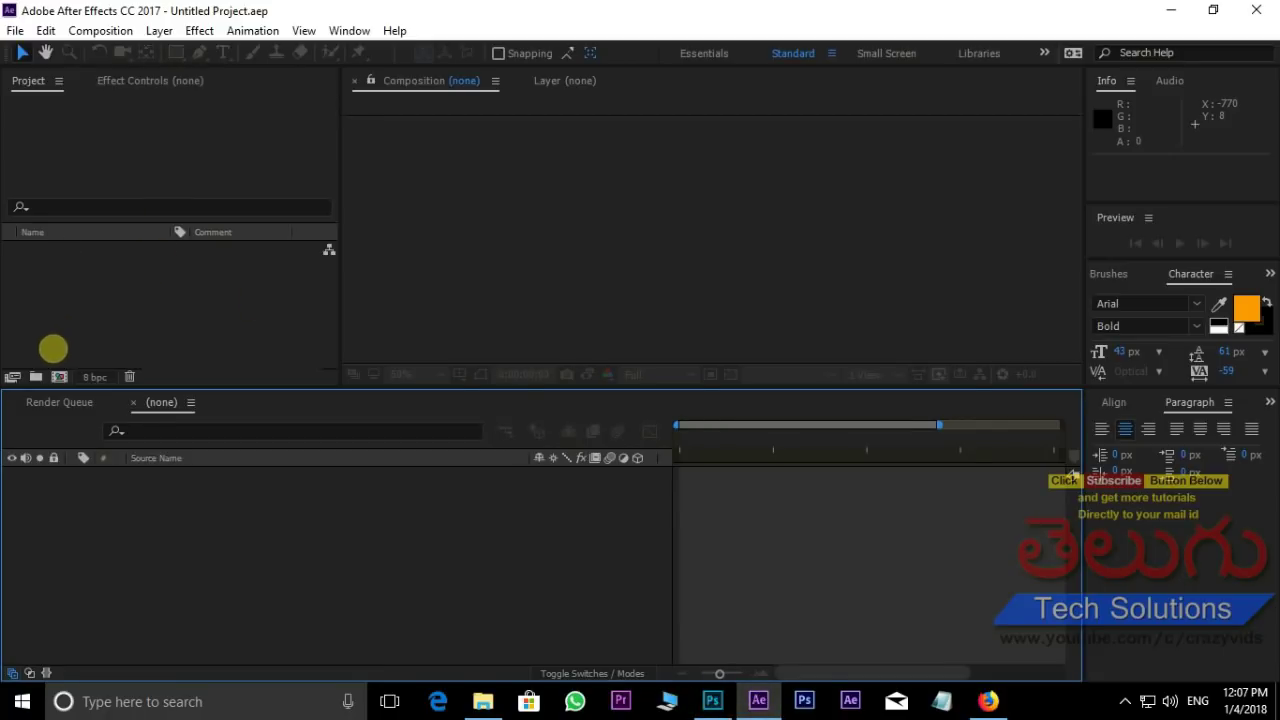
Step: Create a new 1280×720 HDV 720 25 composition and enlarge the viewer
{"action": "left_click", "coordinate": [60, 376]}
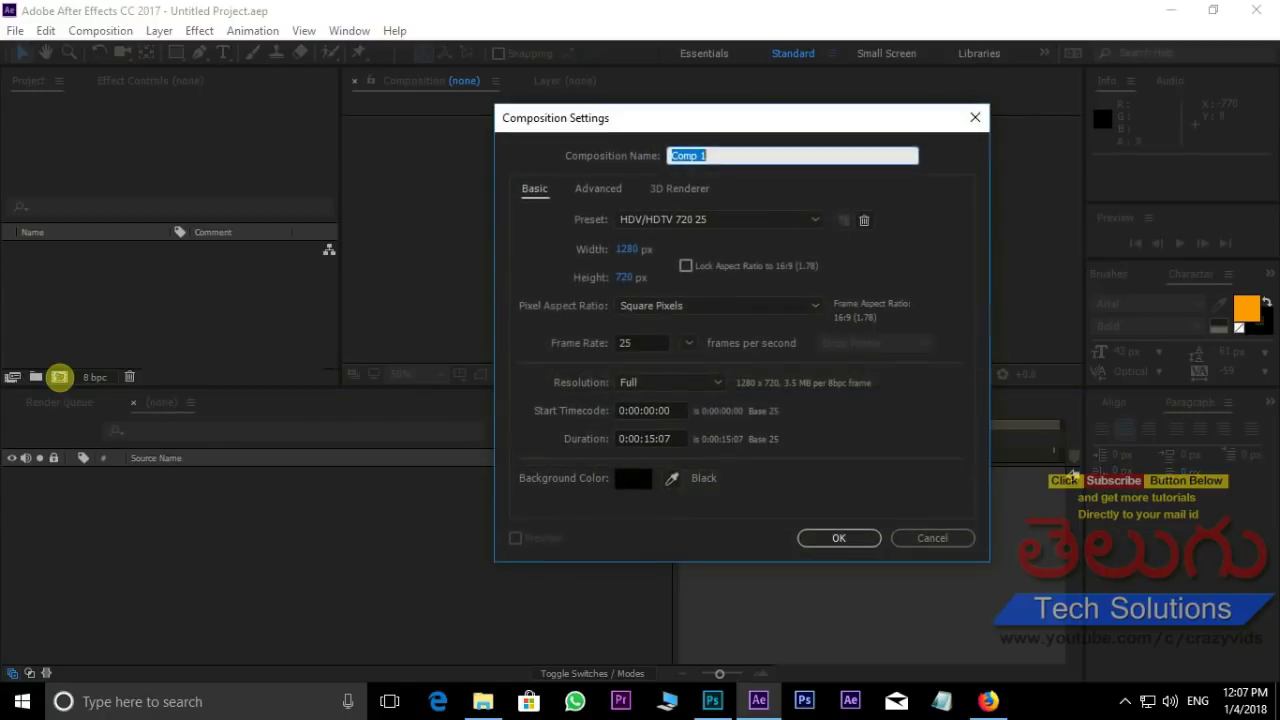
{"action": "left_click", "coordinate": [839, 538]}
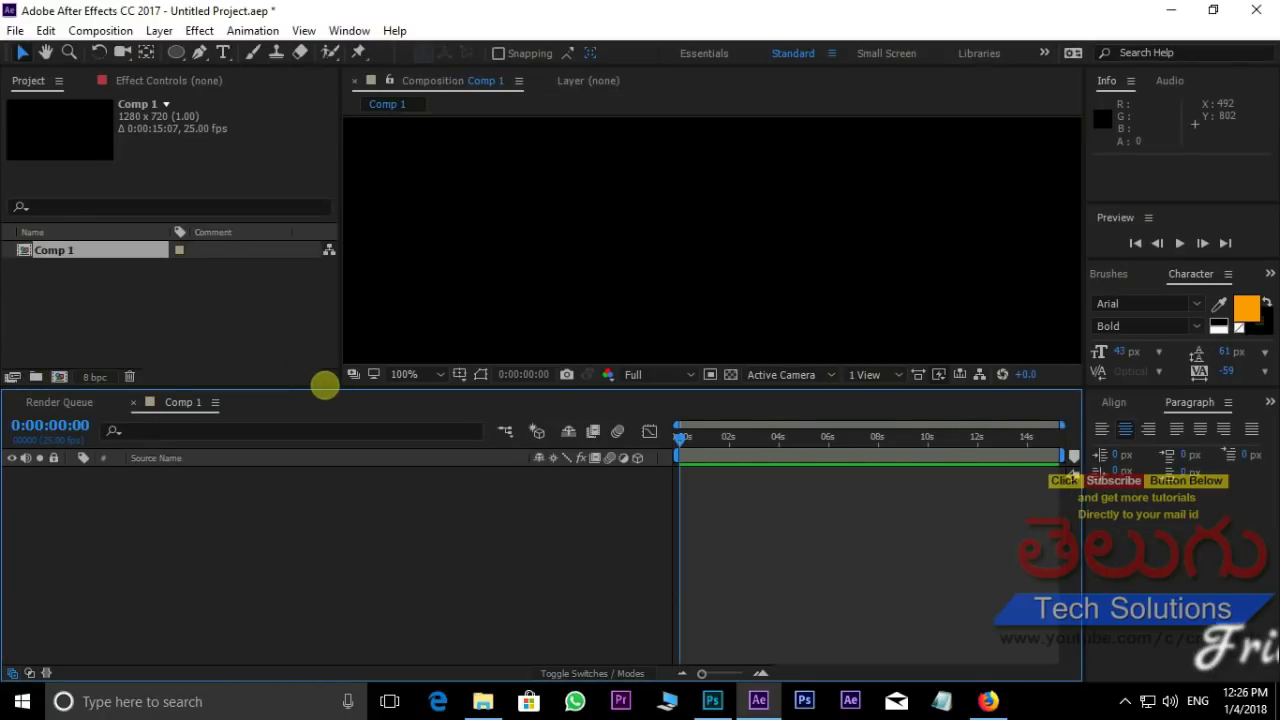
{"action": "left_click_drag", "start_coordinate": [324, 386], "coordinate": [327, 423]}
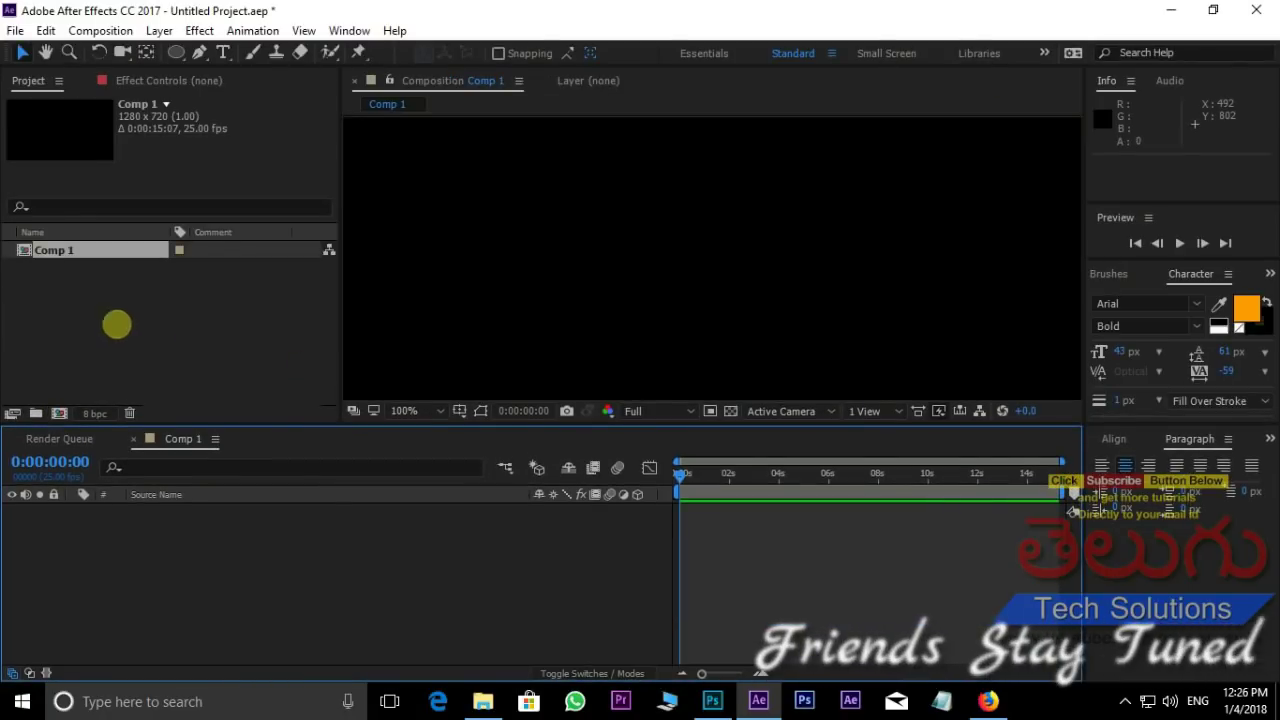
Step: Import white logo.psd as a Composition and expand its Layers folder
{"action": "left_click", "coordinate": [91, 316]}
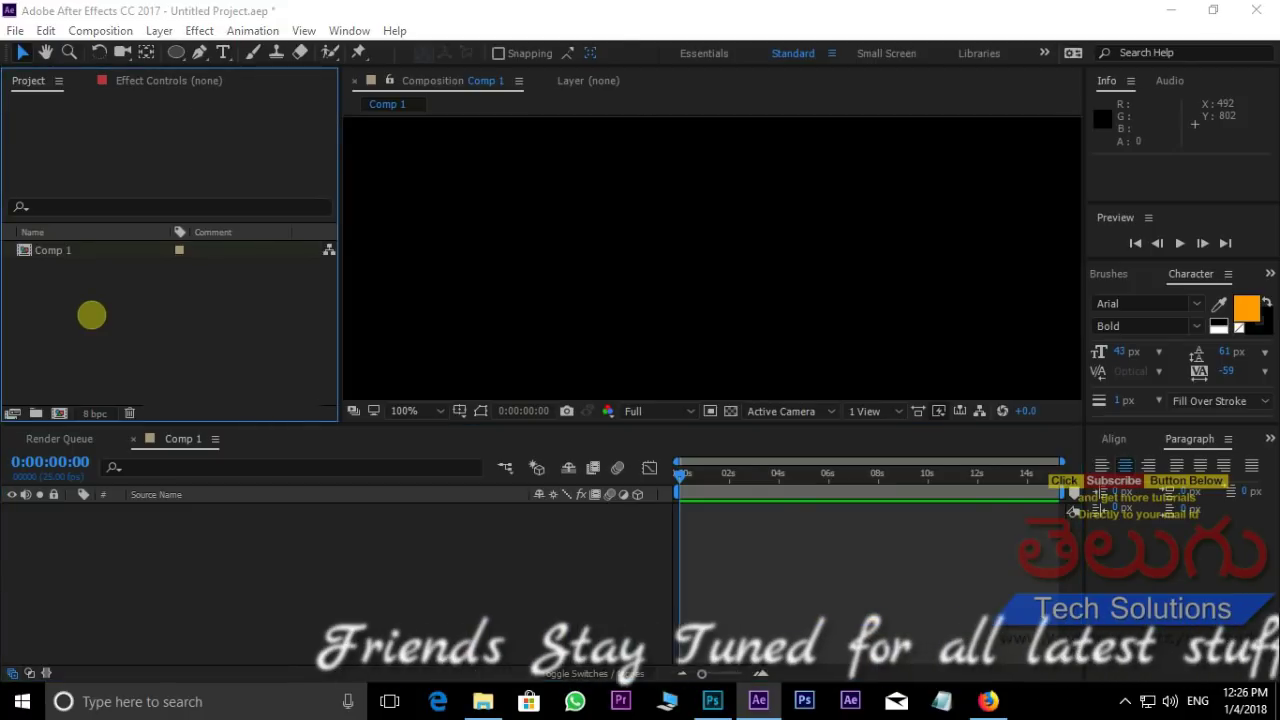
{"action": "double_click", "coordinate": [91, 316]}
{"action": "left_click", "coordinate": [245, 190]}
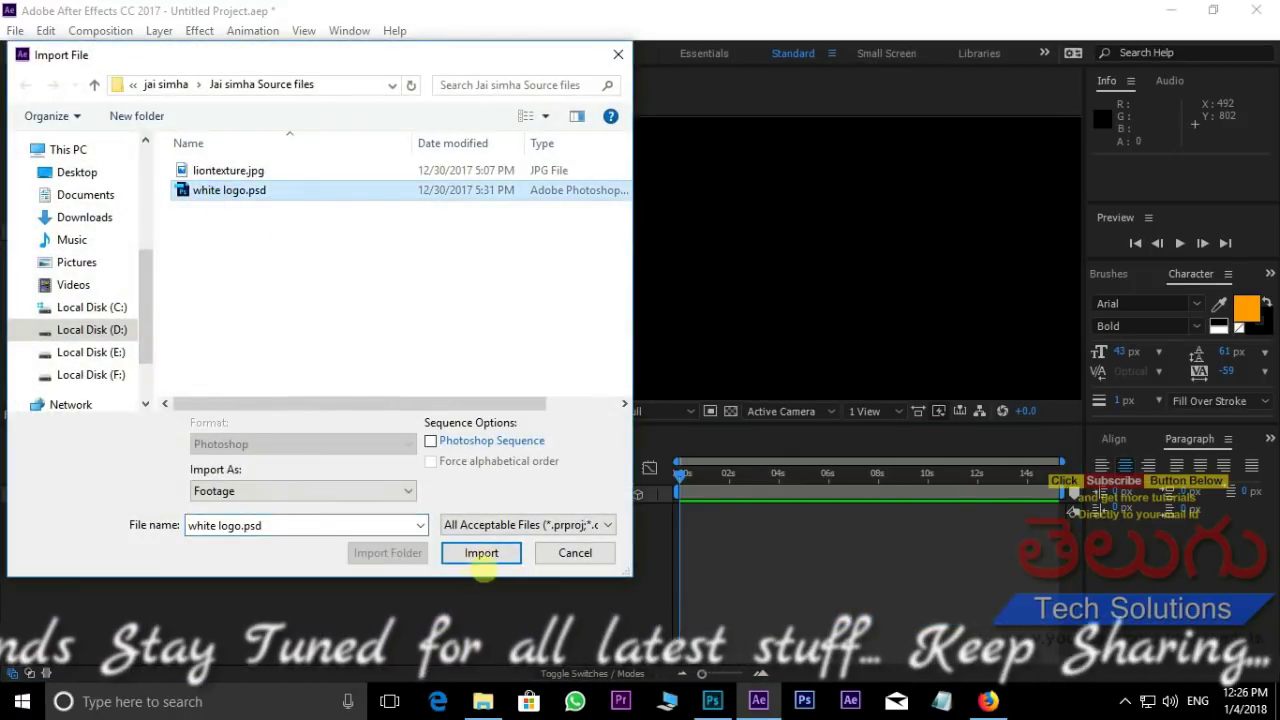
{"action": "left_click", "coordinate": [481, 556]}
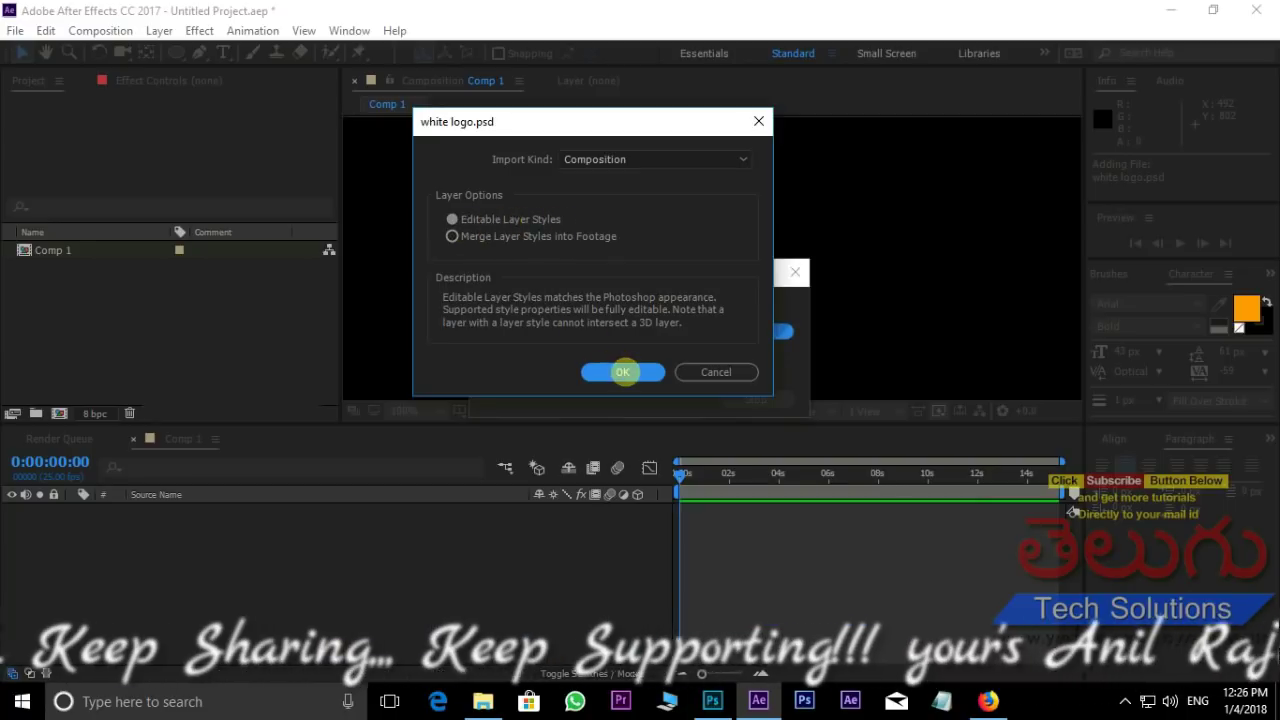
{"action": "left_click", "coordinate": [622, 372]}
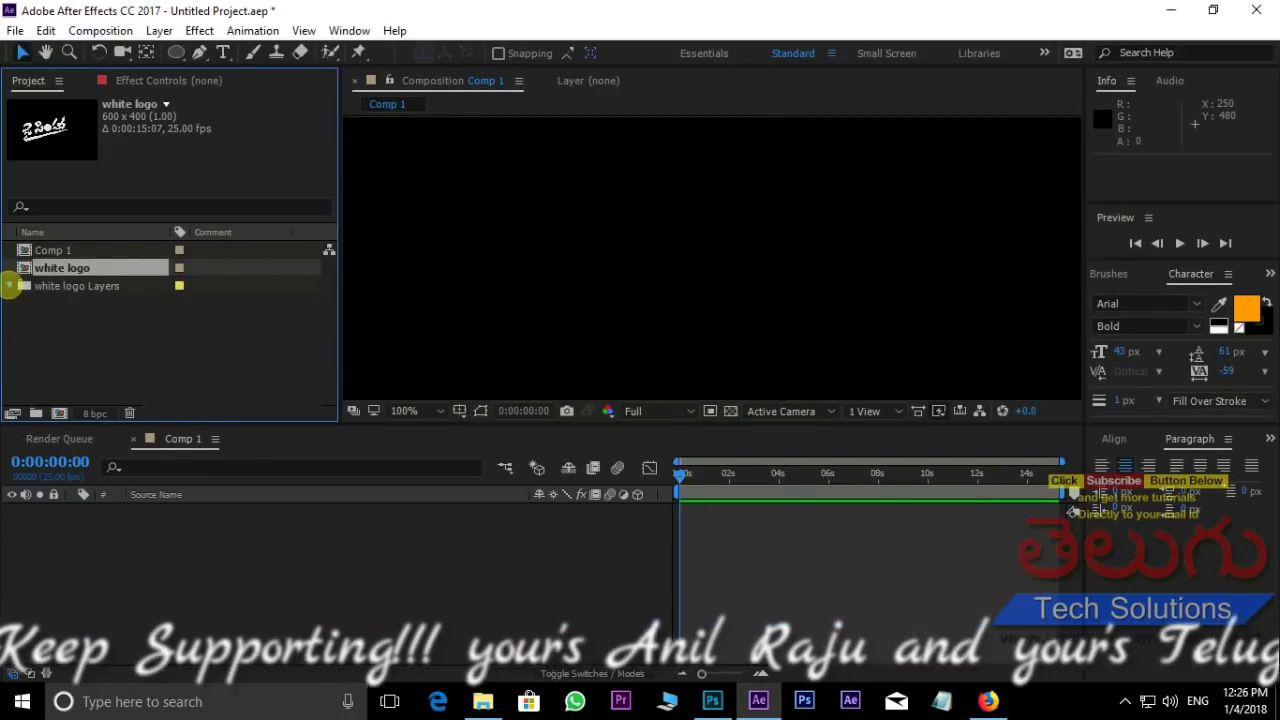
{"action": "left_click", "coordinate": [9, 286]}
Step: Select all five logo layers and scale them up to about 137%
{"action": "mouse_move", "coordinate": [100, 380]}
{"action": "left_mouse_down"}
{"action": "mouse_move", "coordinate": [137, 303]}
{"action": "mouse_move", "coordinate": [125, 600]}
{"action": "left_mouse_up"}
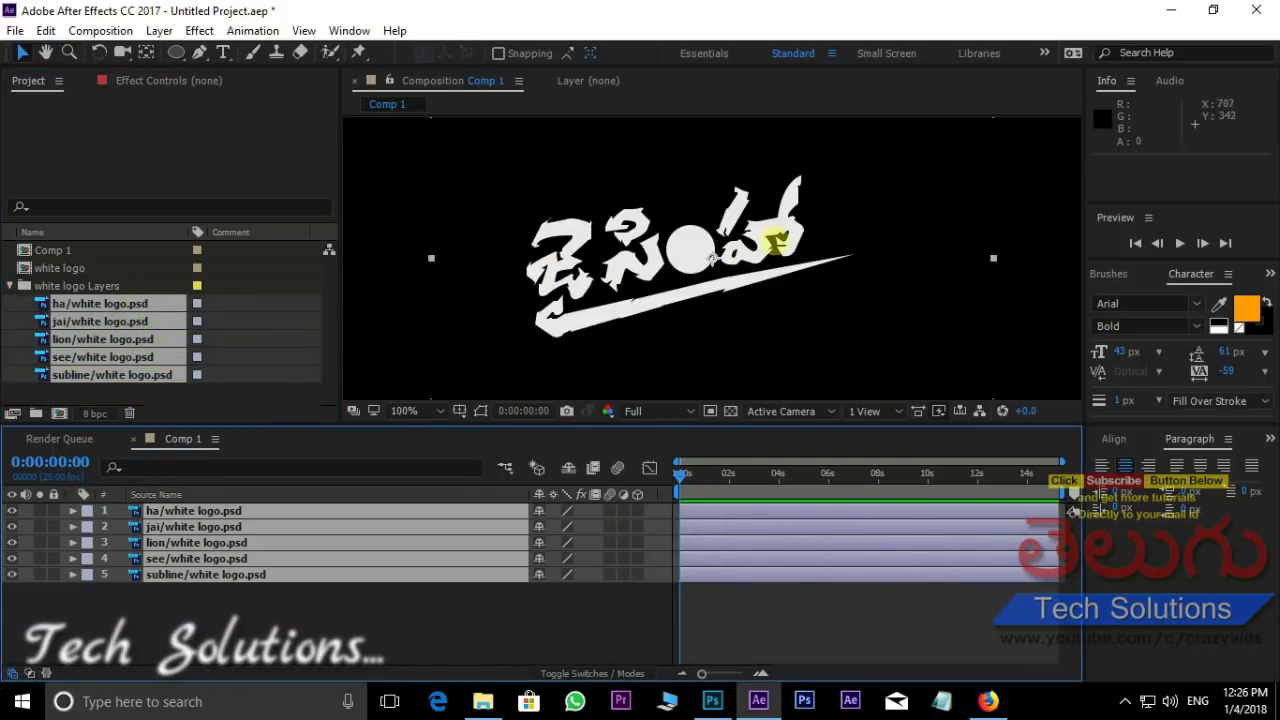
{"action": "scroll", "coordinate": [800, 235], "scroll_direction": "down", "scroll_amount": 2}
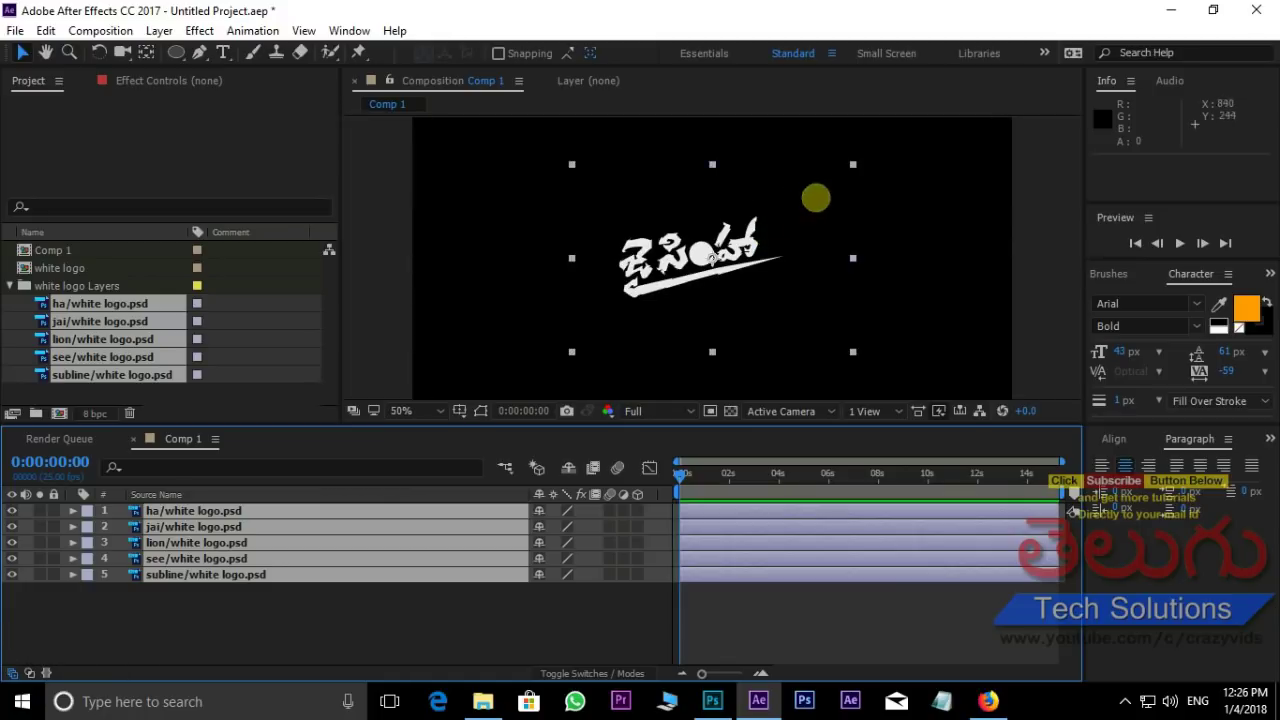
{"action": "left_click_drag", "start_coordinate": [853, 164], "coordinate": [913, 131]}
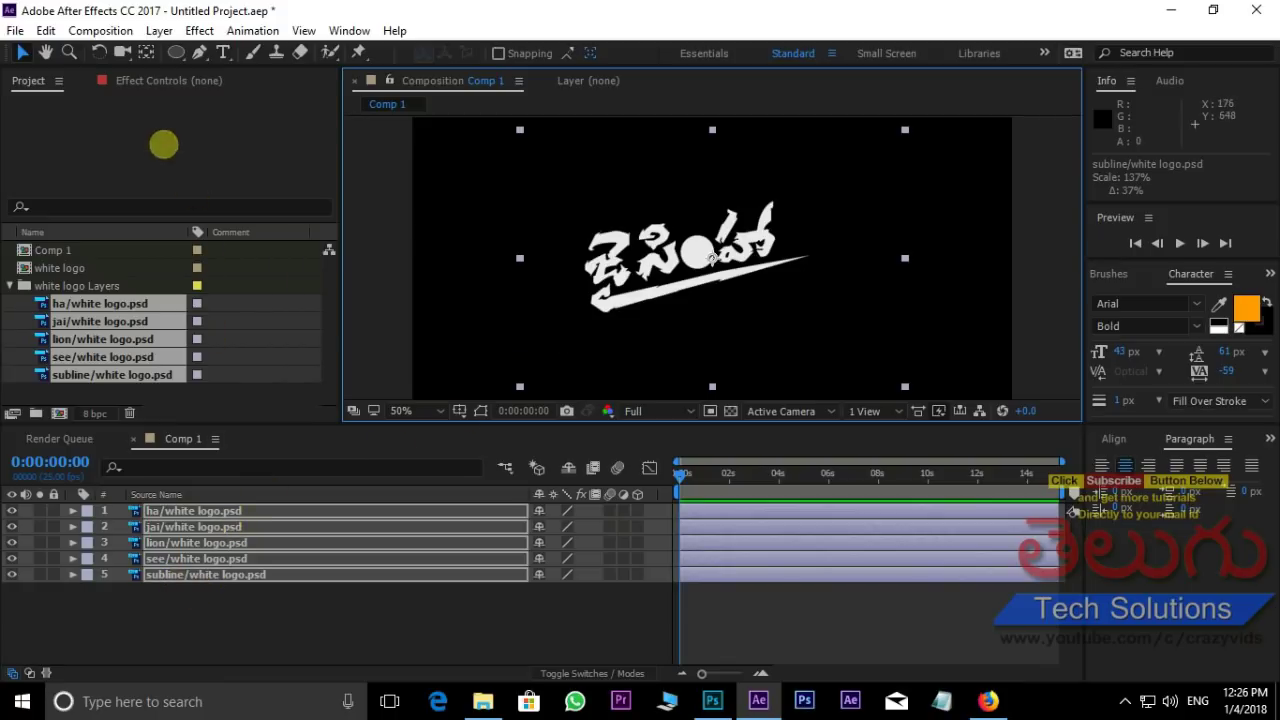
Step: Auto-trace the five logo layers from their alpha channel
{"action": "left_click", "coordinate": [157, 30]}
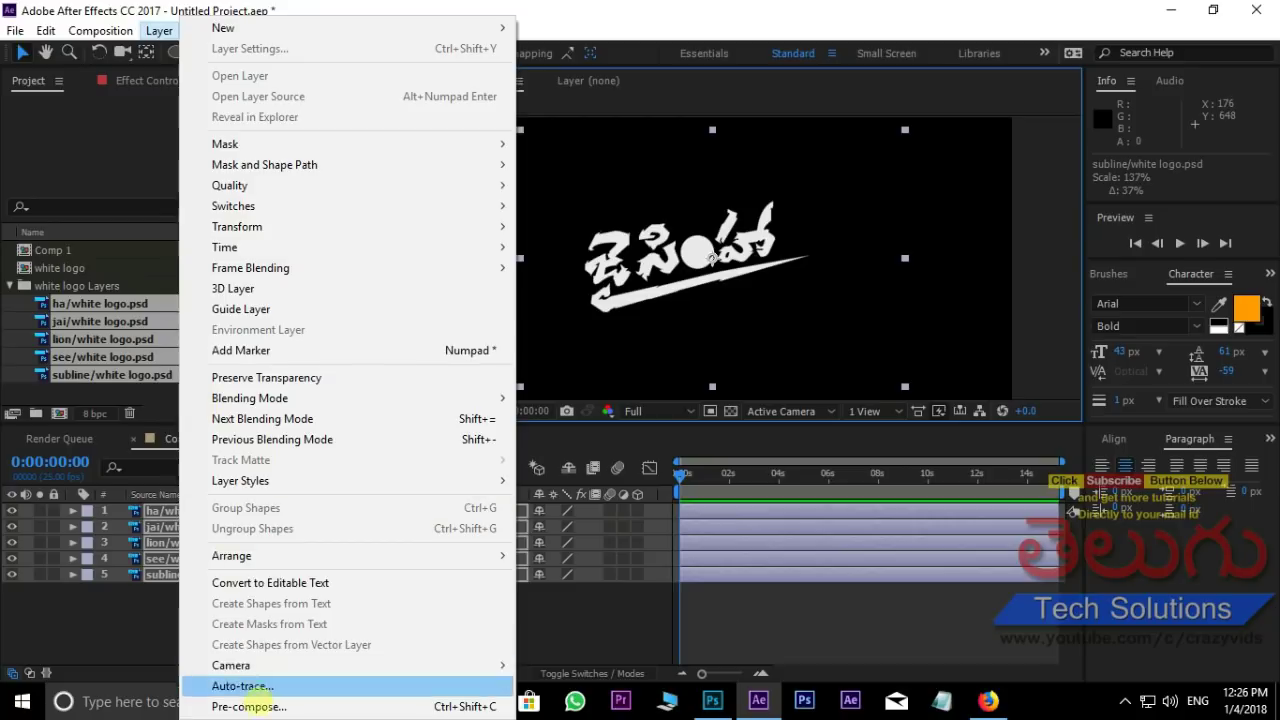
{"action": "left_click", "coordinate": [265, 686]}
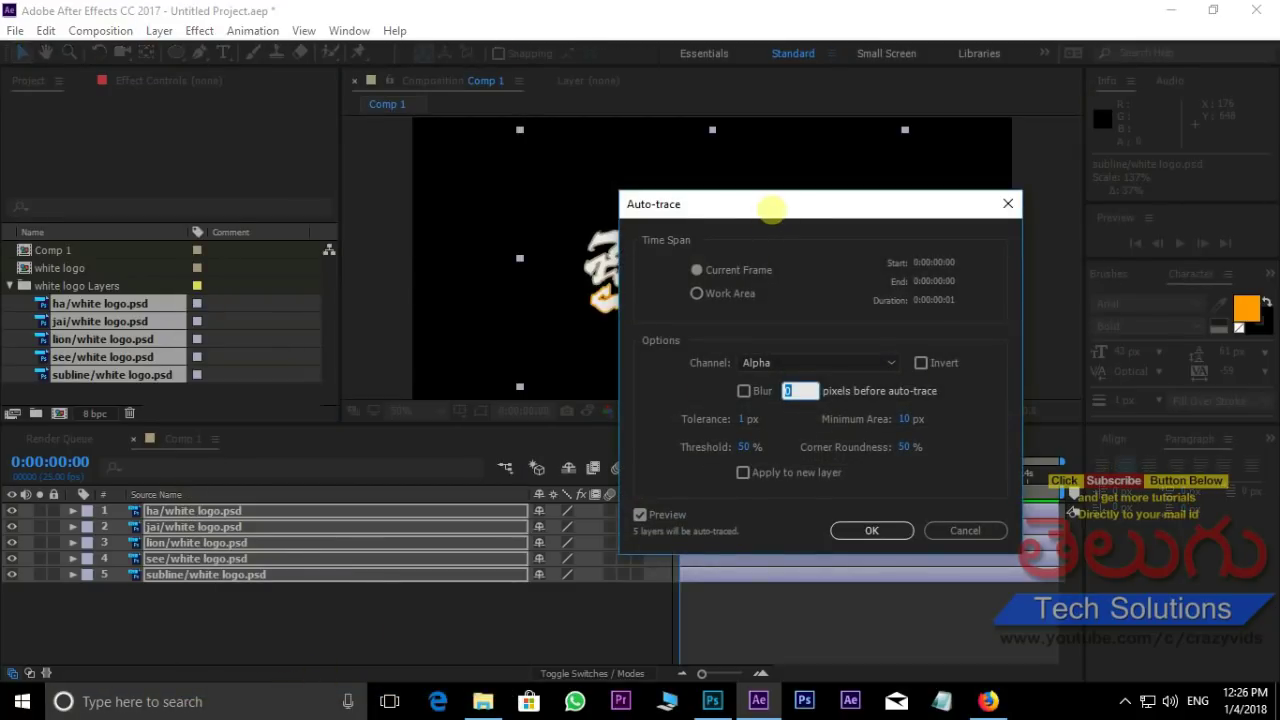
{"action": "left_click_drag", "start_coordinate": [771, 209], "coordinate": [689, 104]}
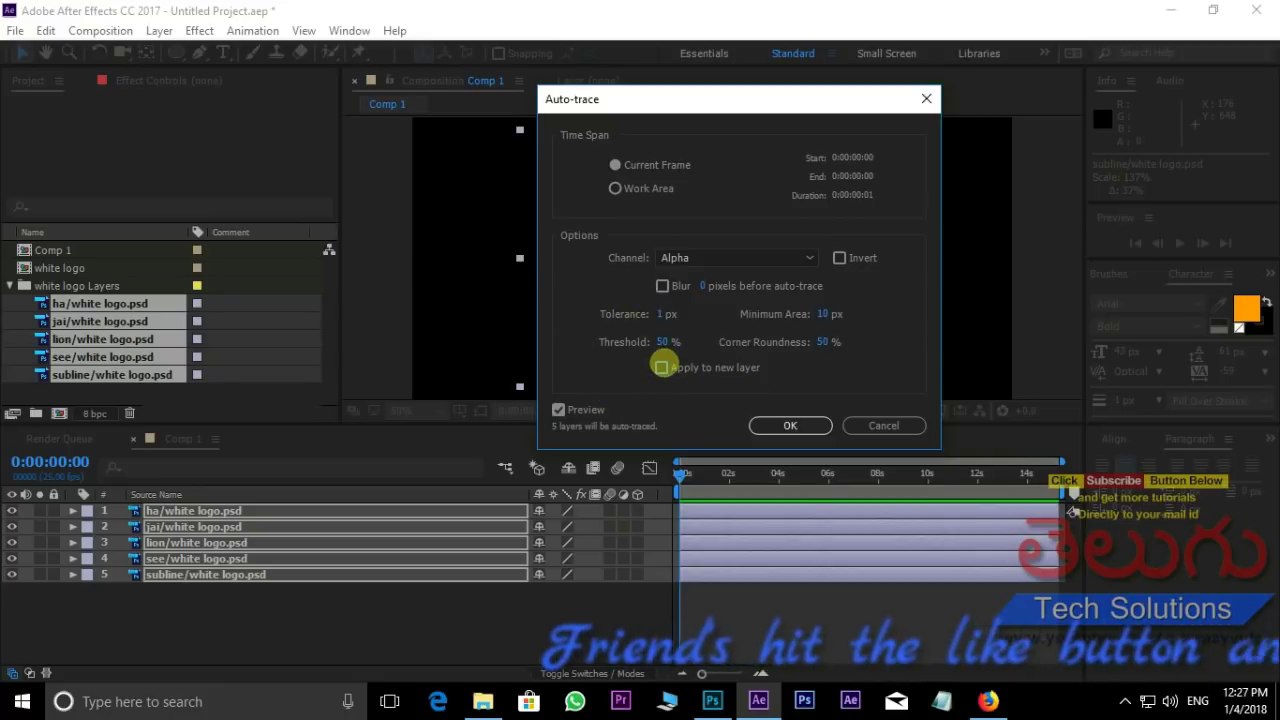
{"action": "left_click", "coordinate": [789, 425]}
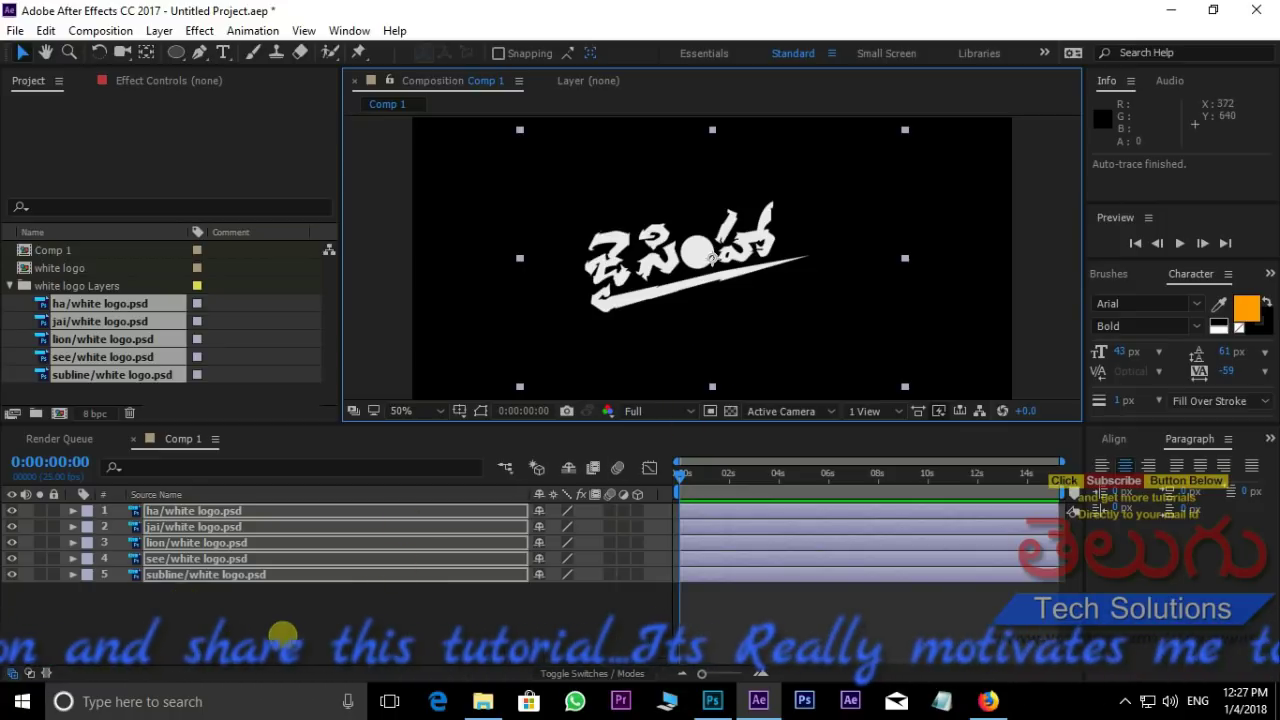
Step: Add a new solid layer named Element3d
{"action": "right_click", "coordinate": [229, 619]}
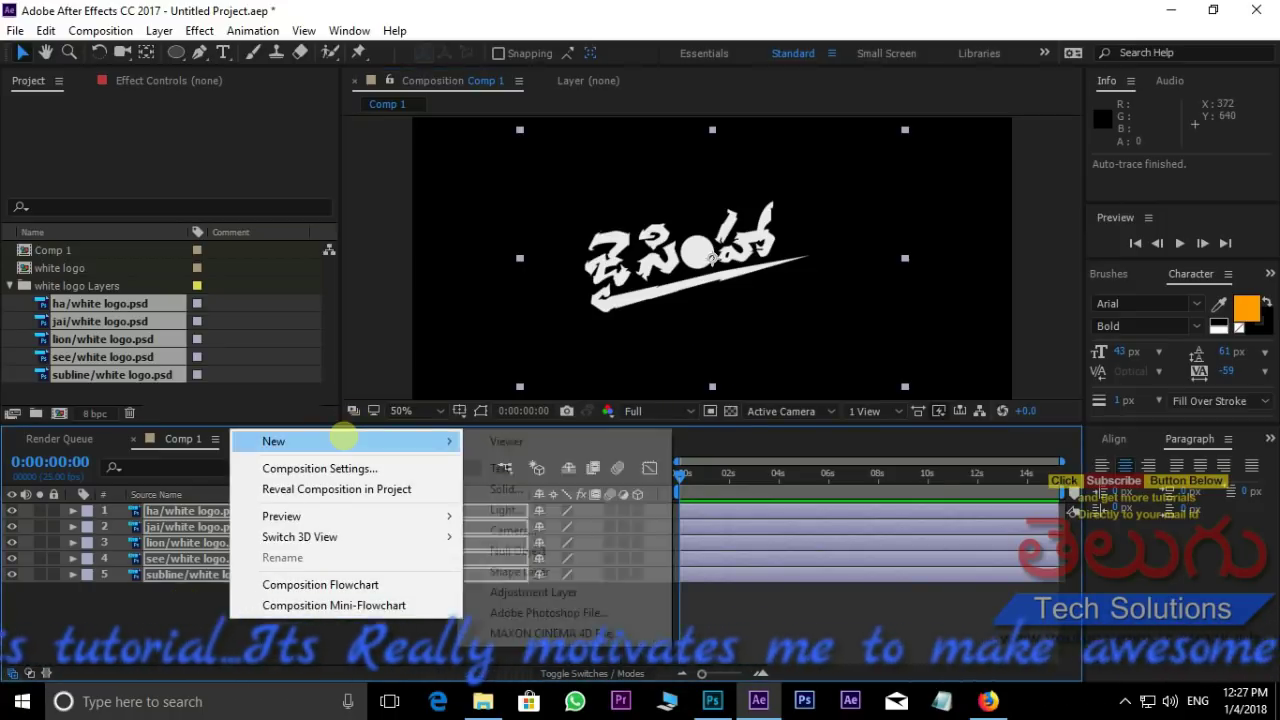
{"action": "mouse_move", "coordinate": [340, 441]}
{"action": "left_click", "coordinate": [505, 489]}
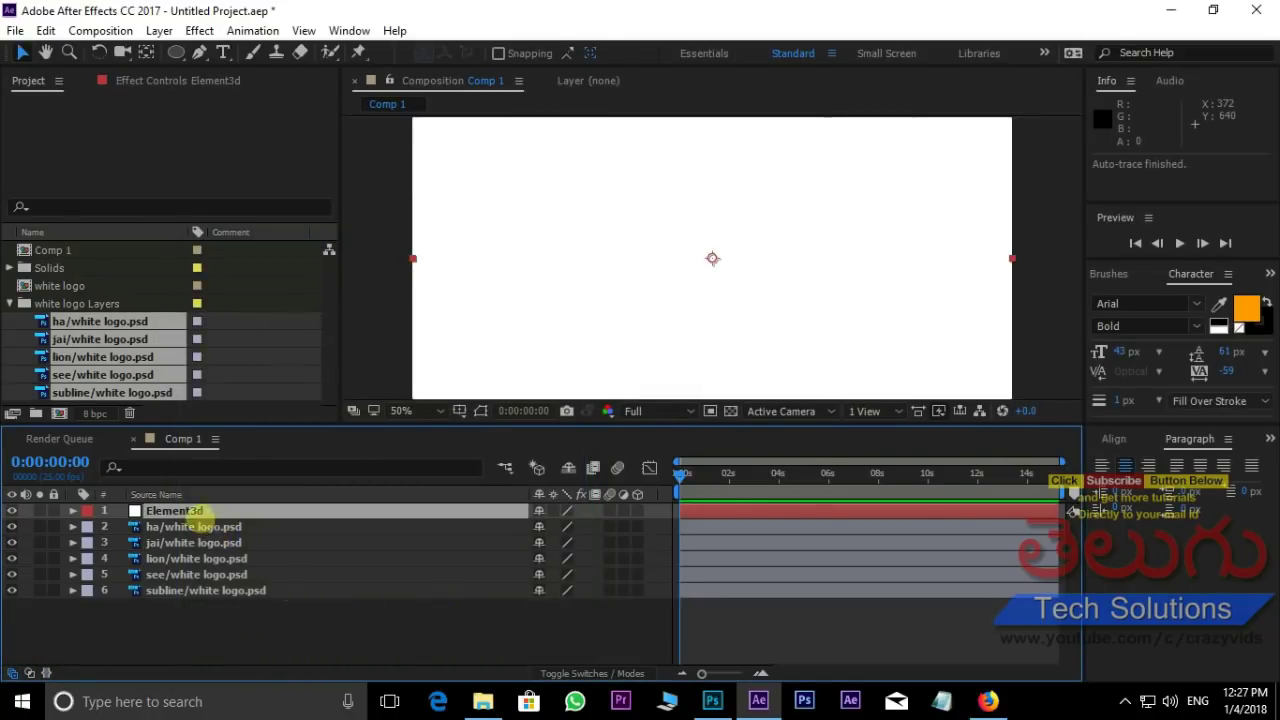
Step: Apply the Video Copilot Element effect to the Element3d solid
{"action": "left_click", "coordinate": [196, 510]}
{"action": "left_click", "coordinate": [199, 30]}
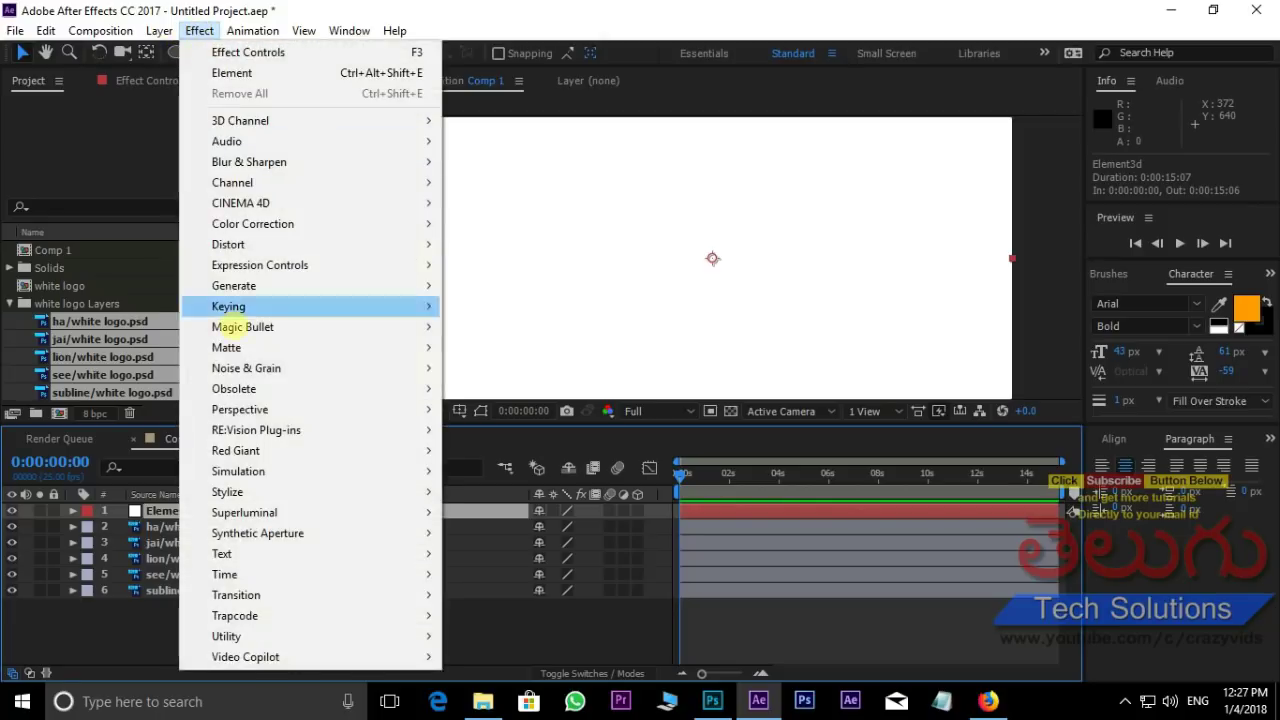
{"action": "mouse_move", "coordinate": [243, 656]}
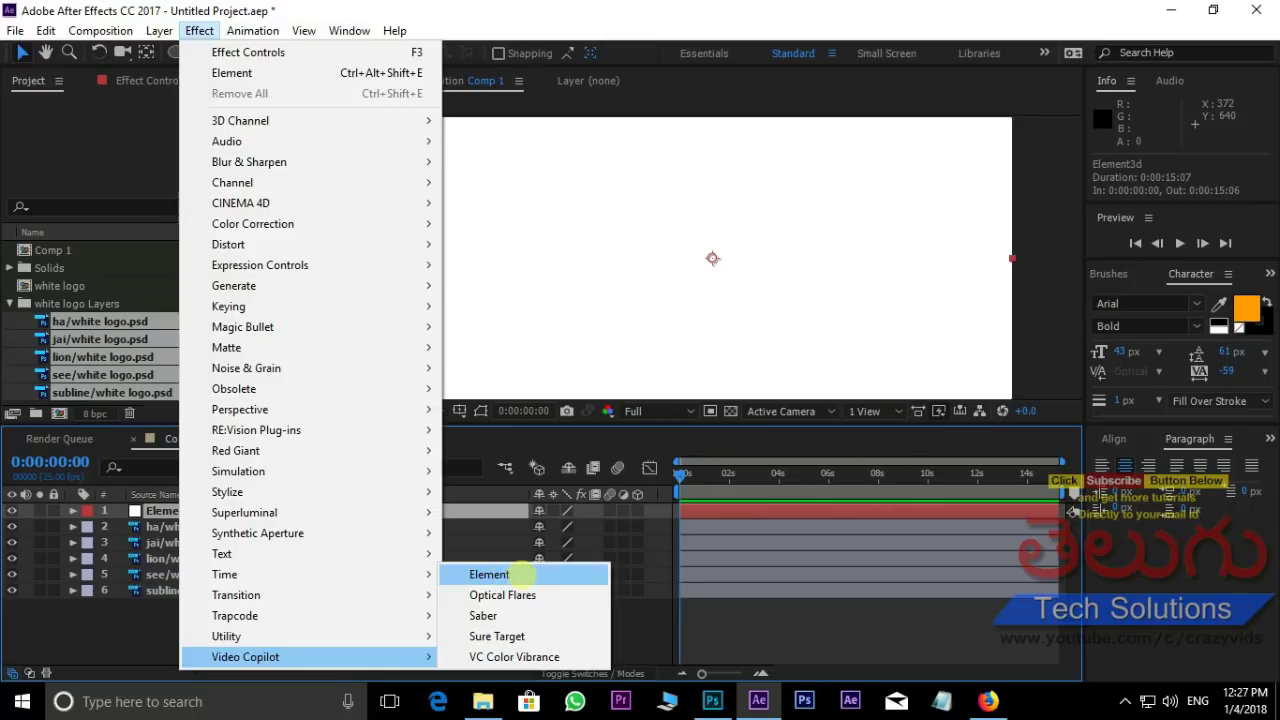
{"action": "left_click", "coordinate": [490, 574]}
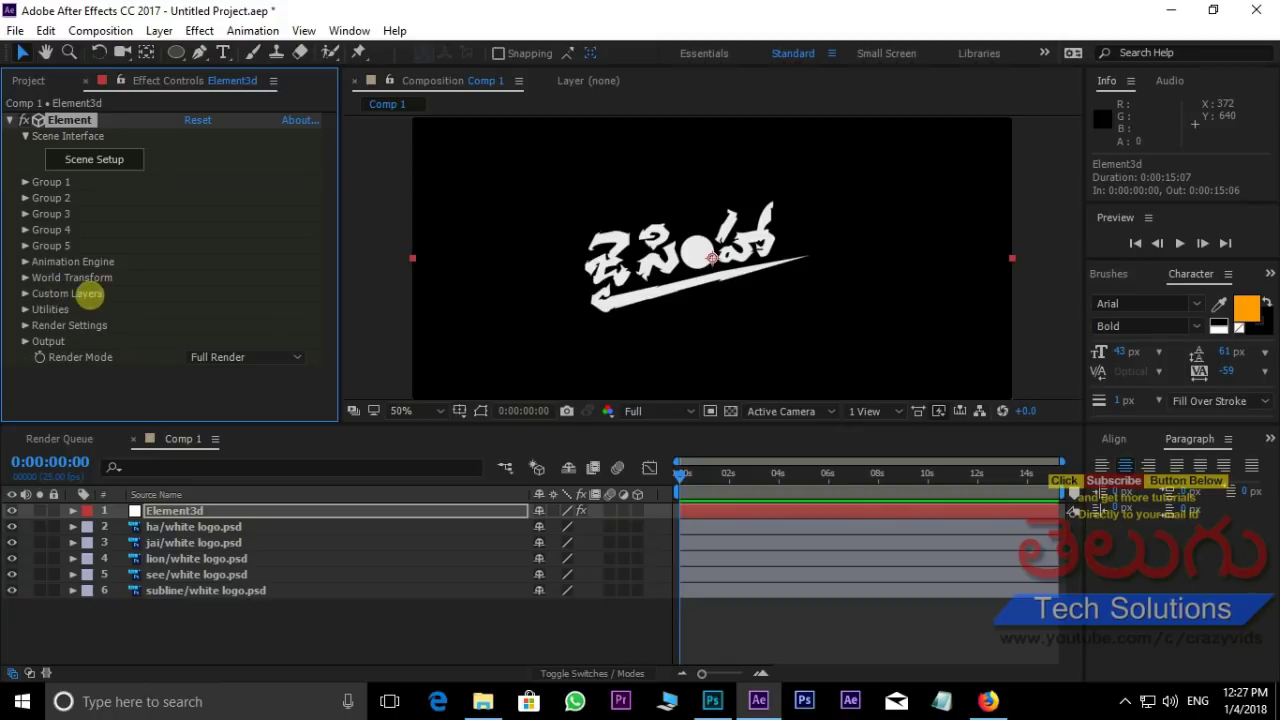
Step: Under Custom Text and Masks, set Path Layer 1 to subline and Path Layer 2 to jai
{"action": "left_click", "coordinate": [24, 293]}
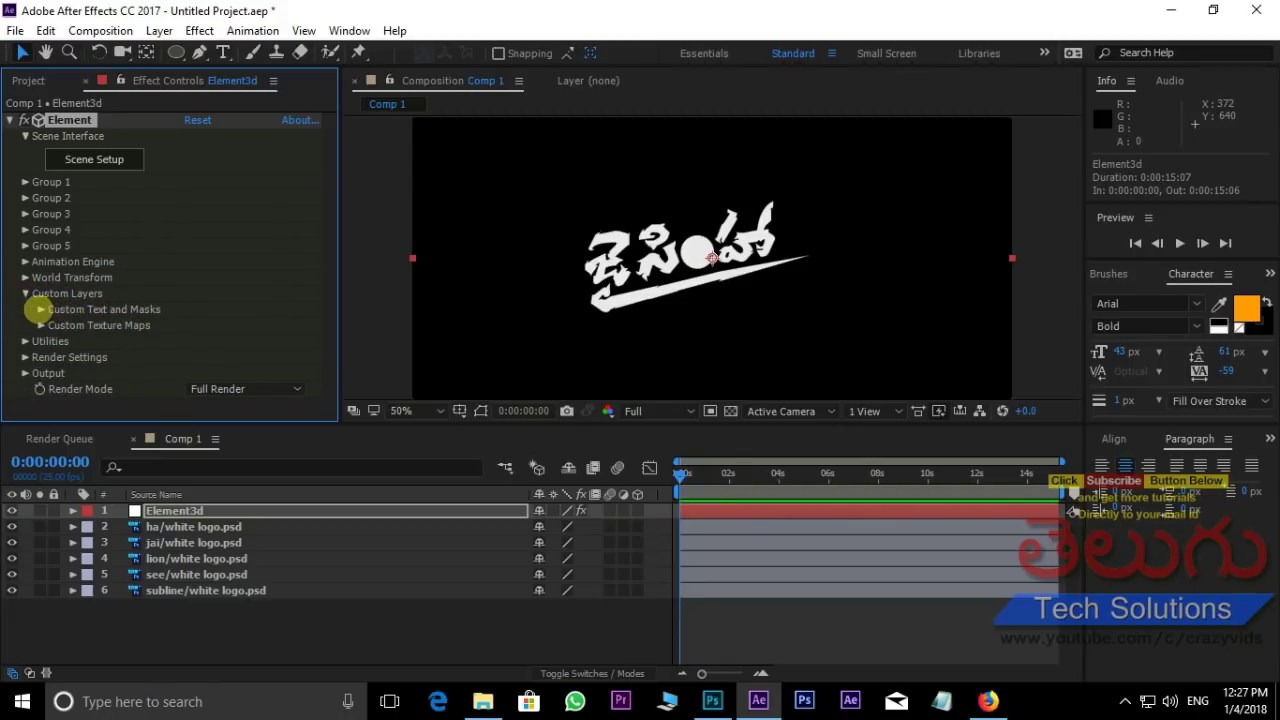
{"action": "left_click", "coordinate": [40, 309]}
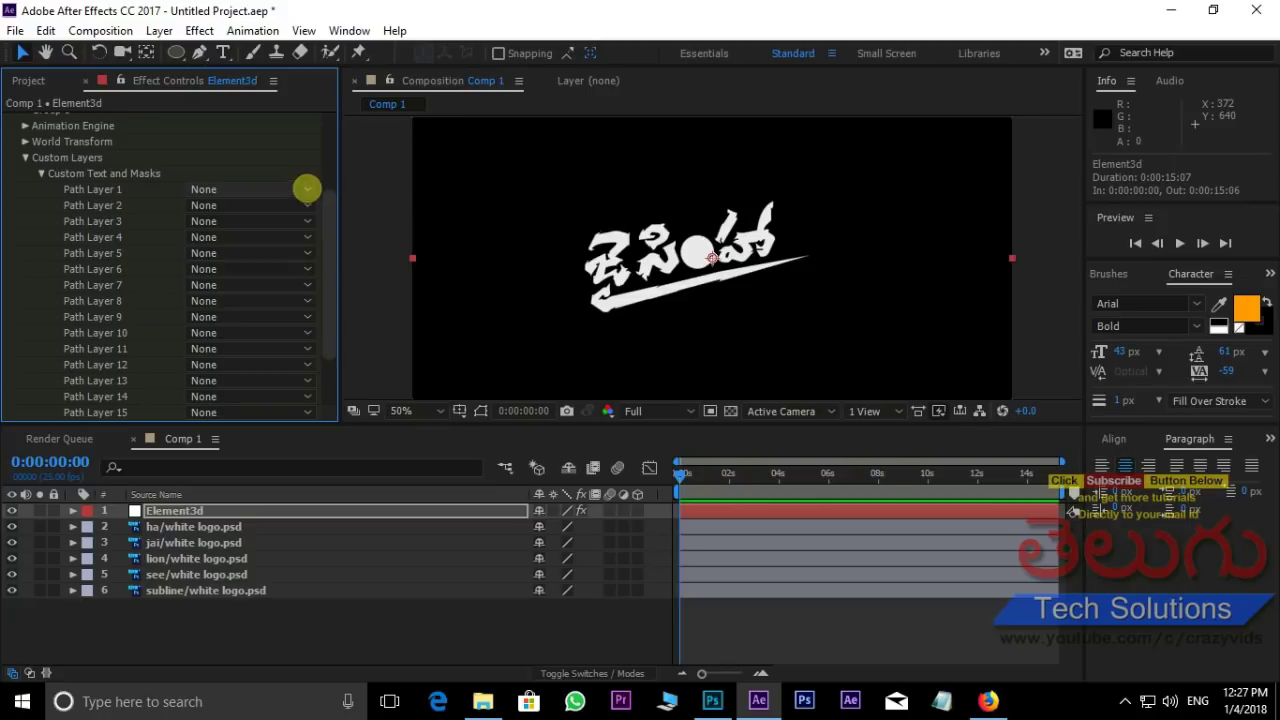
{"action": "left_click", "coordinate": [307, 189]}
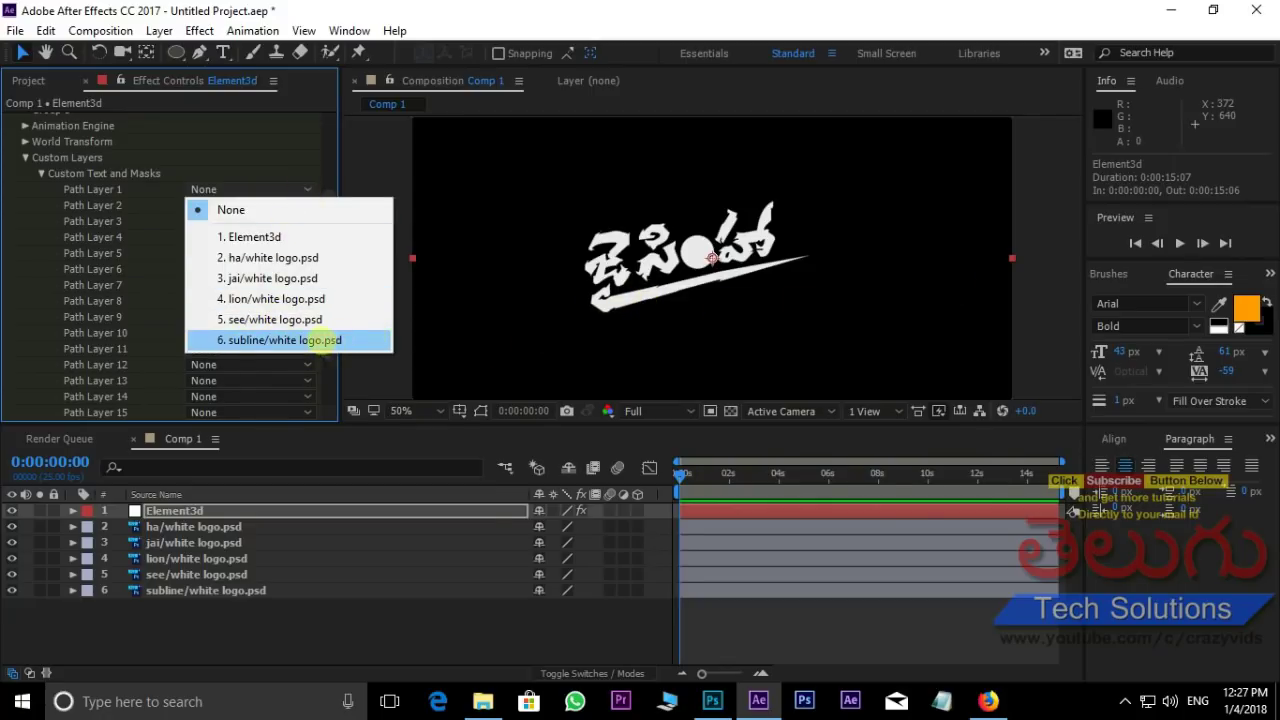
{"action": "left_click", "coordinate": [310, 340]}
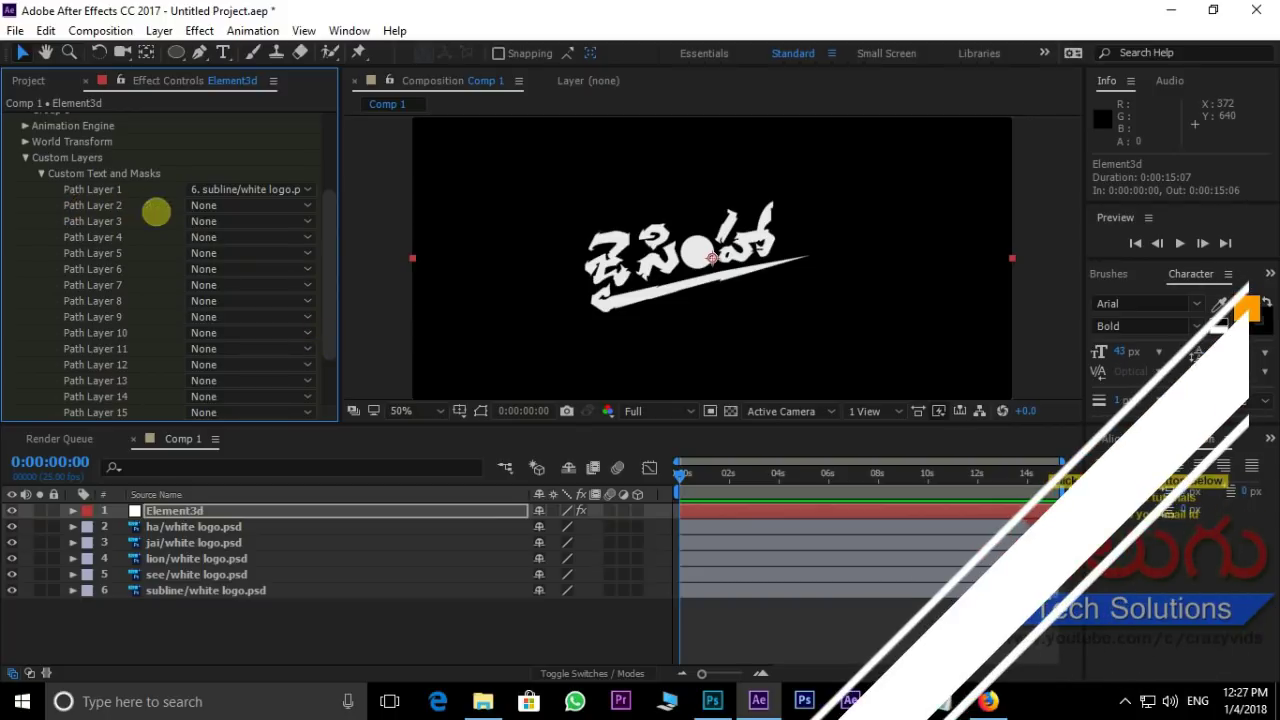
{"action": "left_click", "coordinate": [261, 204]}
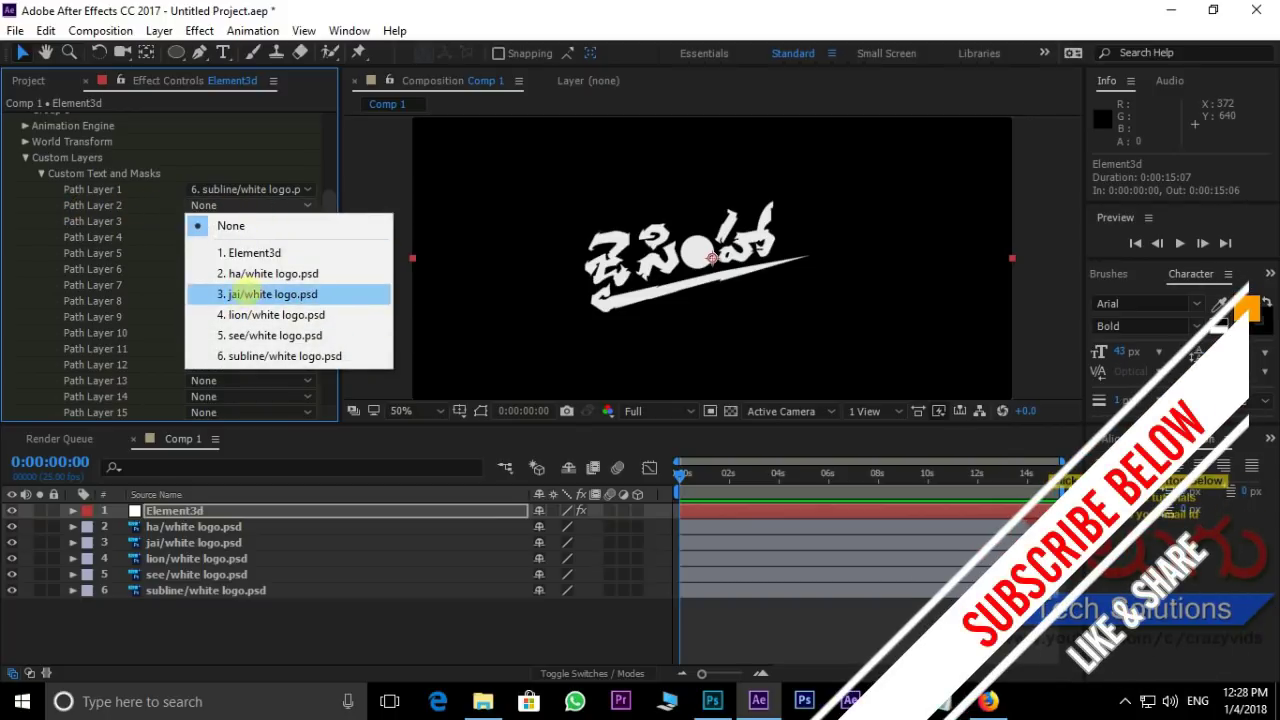
{"action": "left_click", "coordinate": [258, 294]}
Step: Set Path Layers 3, 4 and 5 to see, ha and lion
{"action": "left_click", "coordinate": [245, 221]}
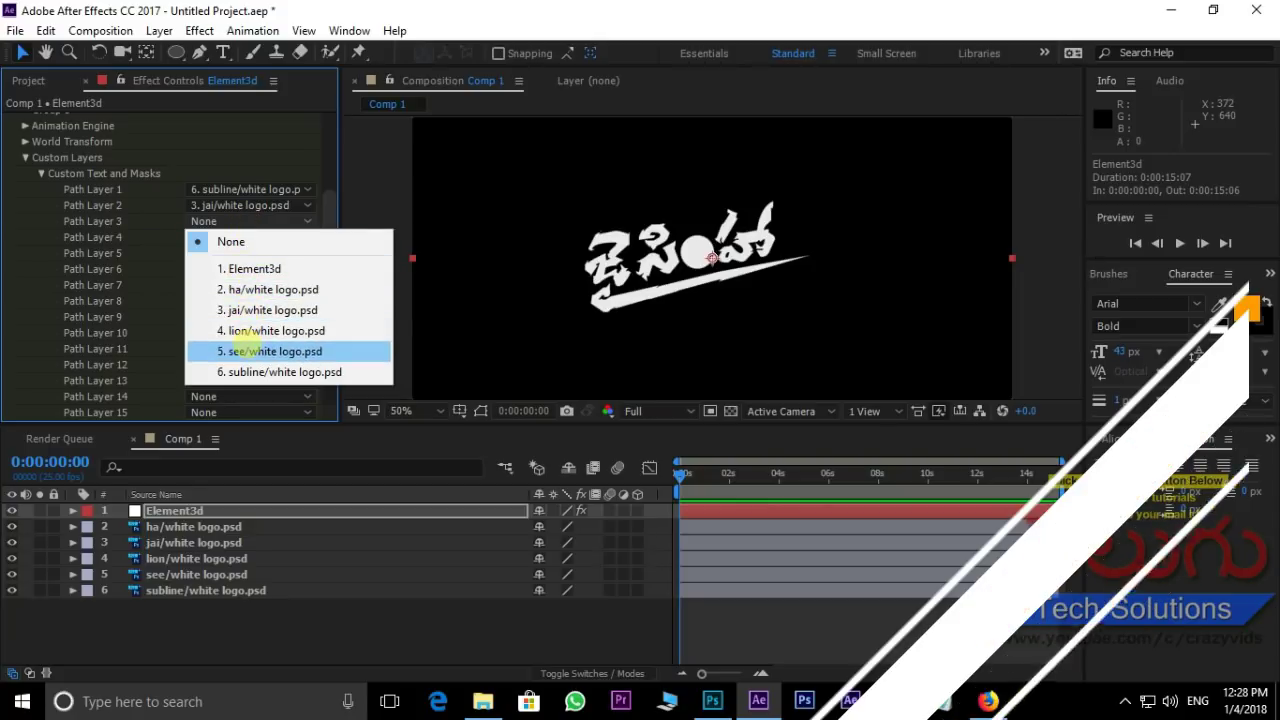
{"action": "left_click", "coordinate": [250, 351]}
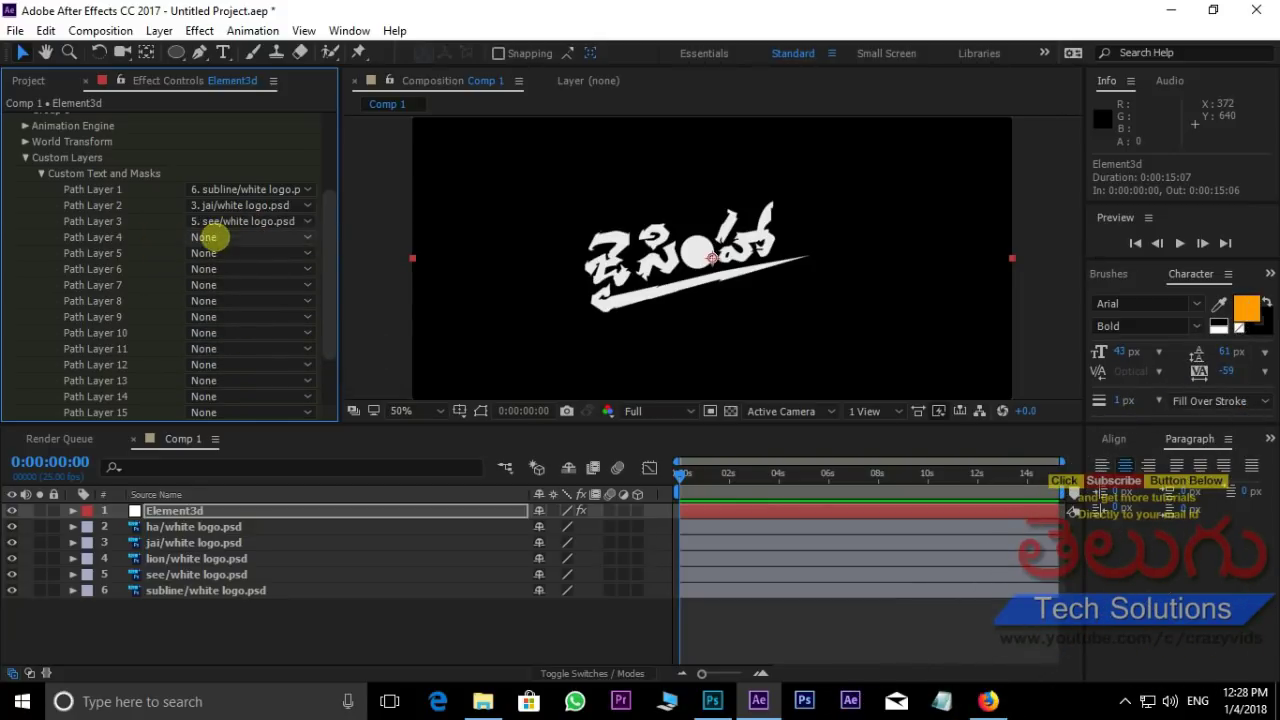
{"action": "left_click", "coordinate": [210, 237]}
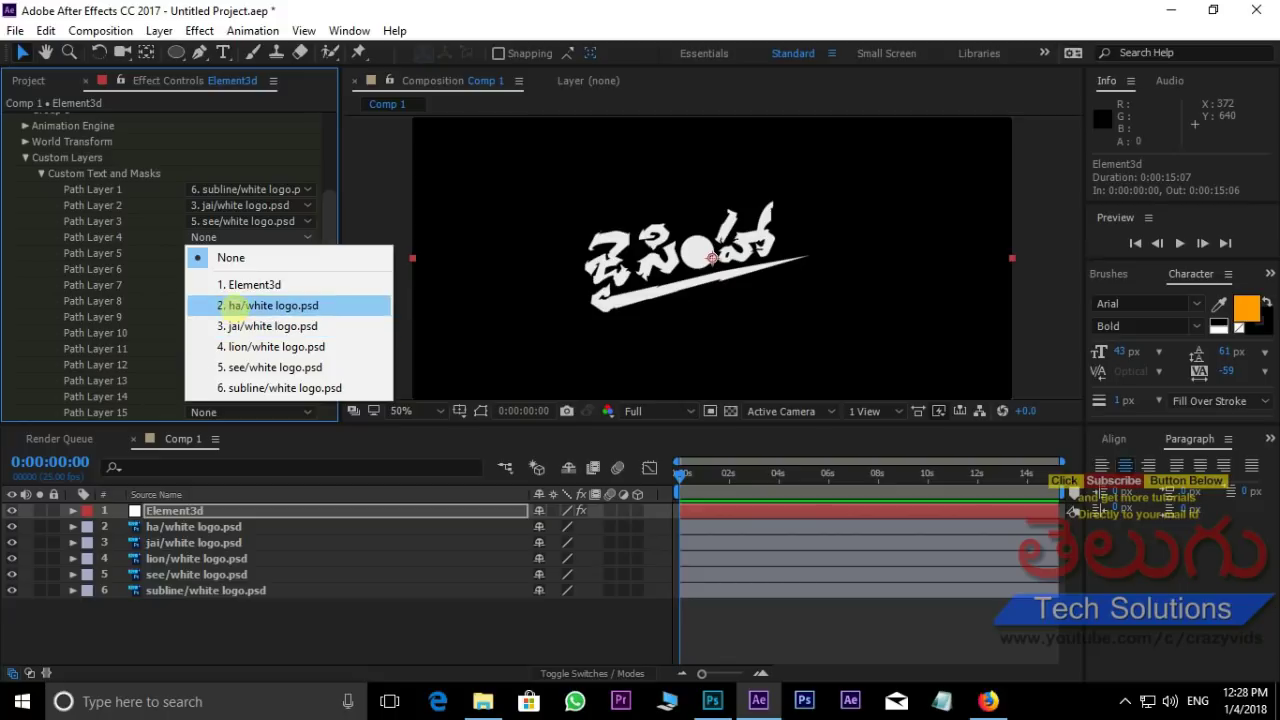
{"action": "left_click", "coordinate": [256, 305]}
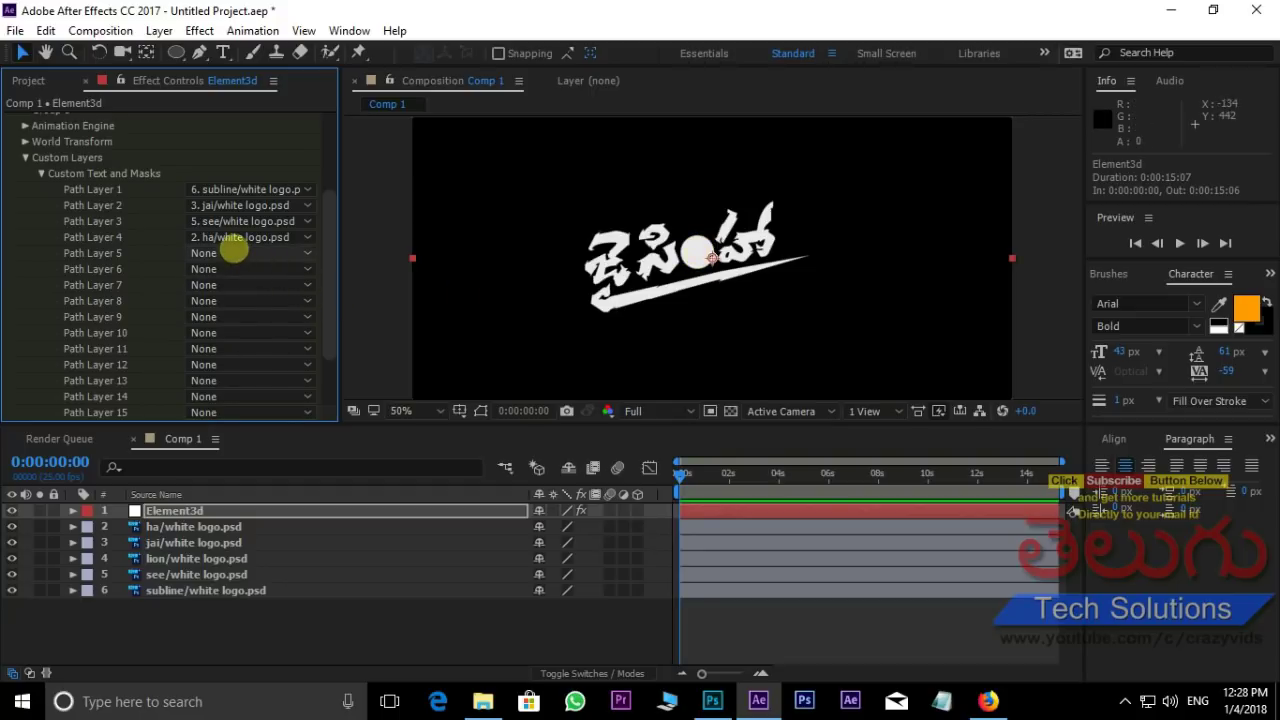
{"action": "left_click", "coordinate": [232, 253]}
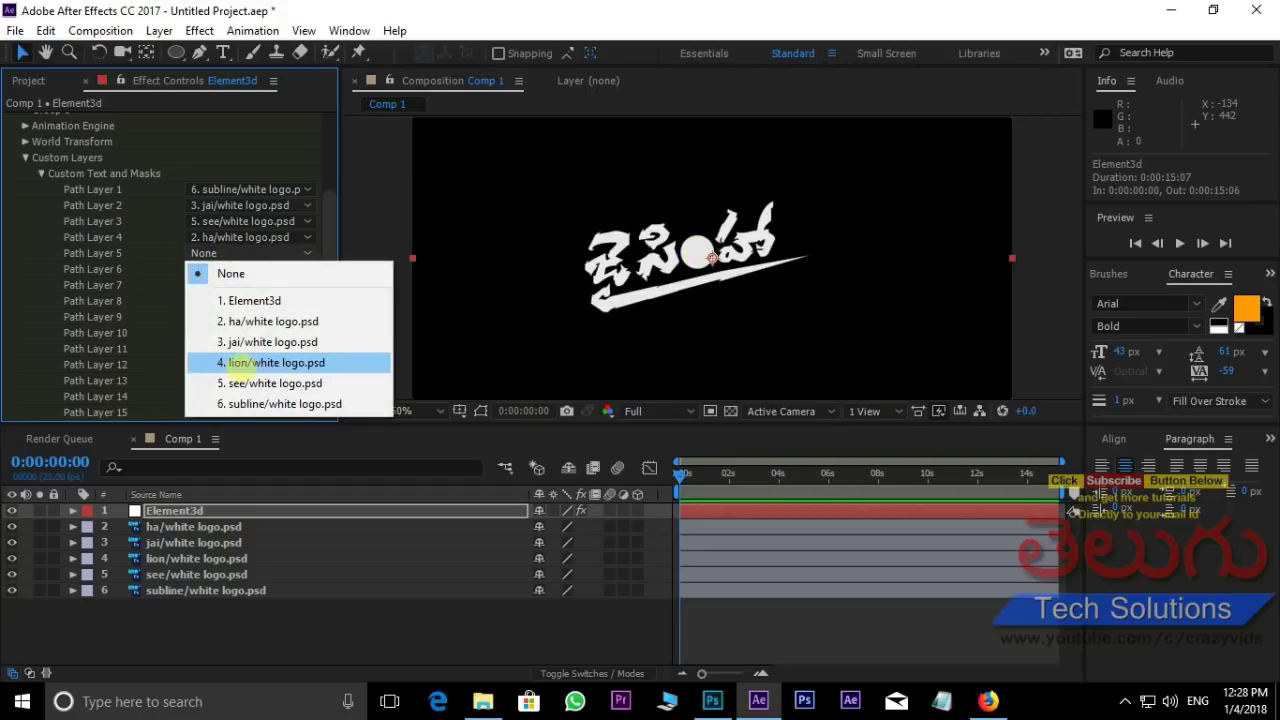
{"action": "left_click", "coordinate": [240, 363]}
{"action": "scroll", "coordinate": [323, 294], "scroll_direction": "up", "scroll_amount": 5}
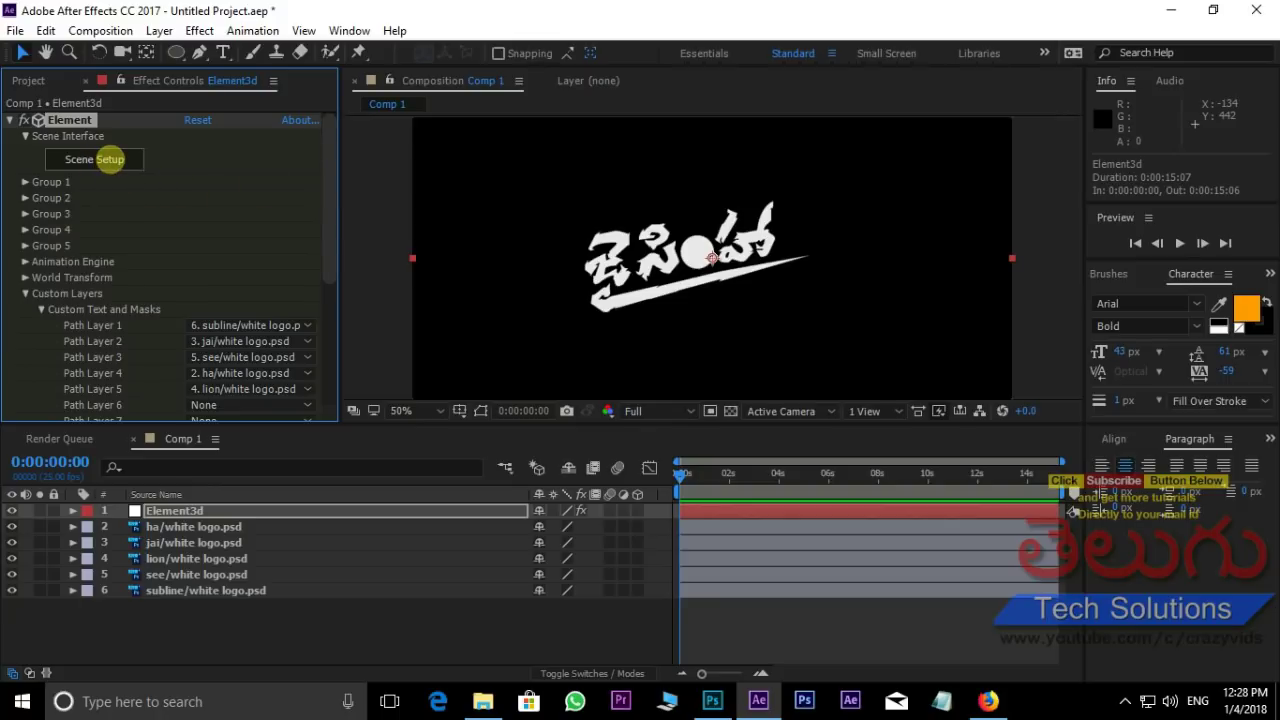
Step: In Scene Setup, extrude Custom Path 1 into a 3D model, inspect it, and duplicate it
{"action": "left_click", "coordinate": [115, 158]}
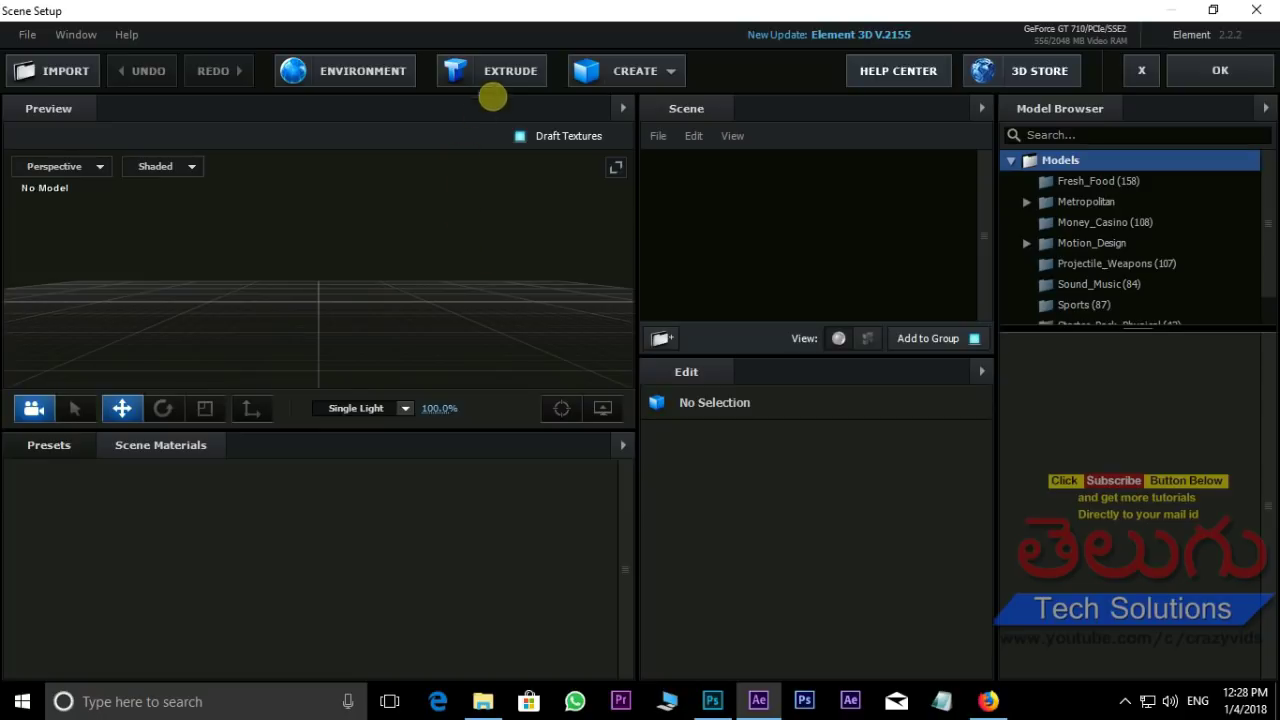
{"action": "left_click", "coordinate": [493, 77]}
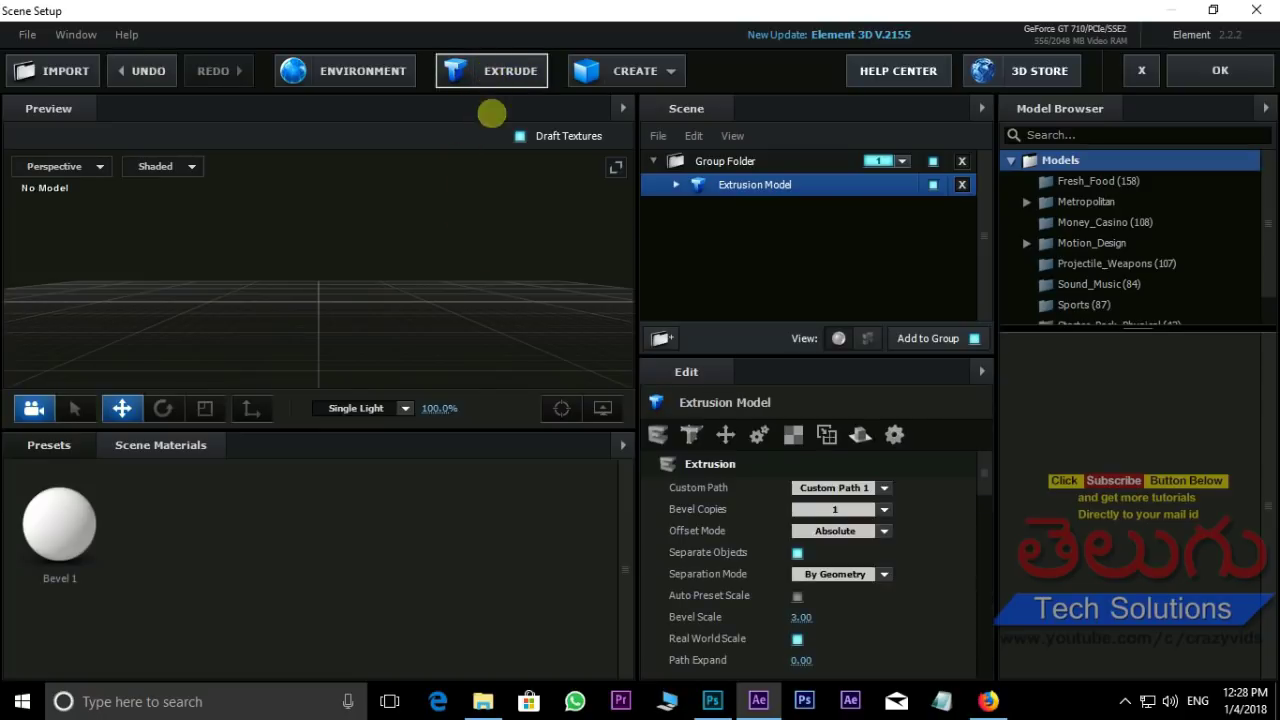
{"action": "left_click_drag", "start_coordinate": [300, 351], "coordinate": [519, 245]}
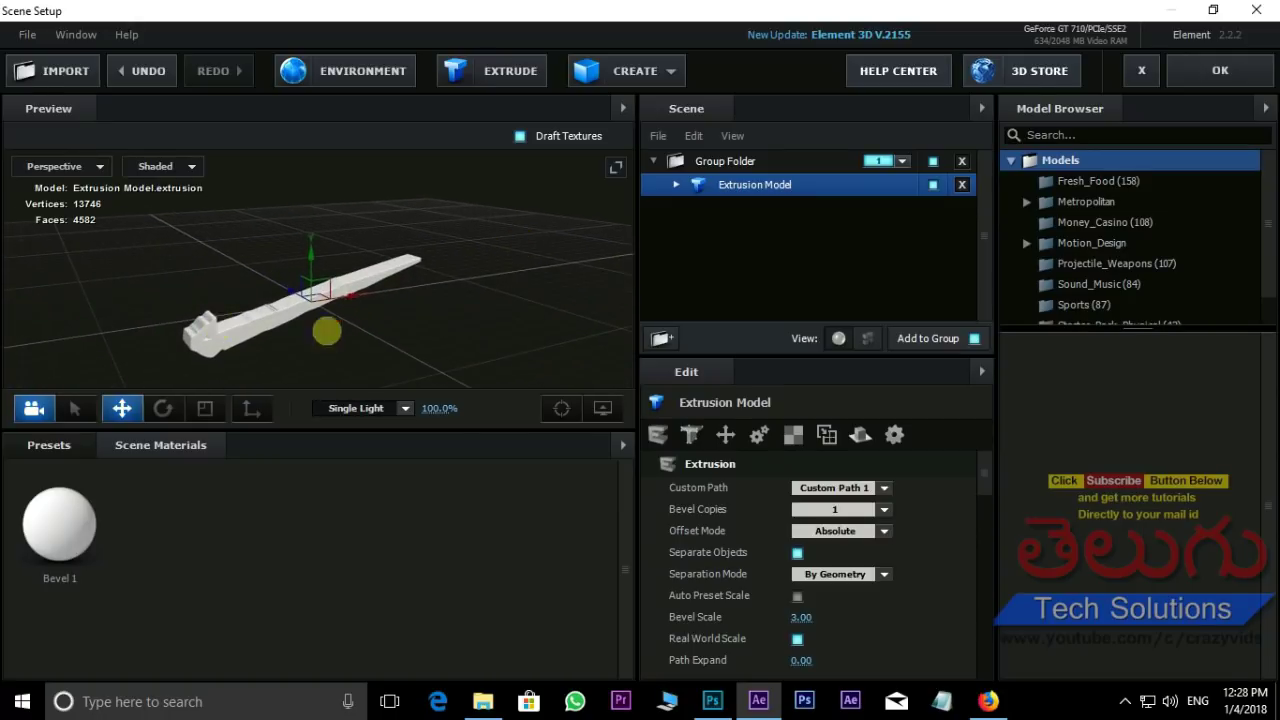
{"action": "left_click_drag", "start_coordinate": [329, 329], "coordinate": [423, 342]}
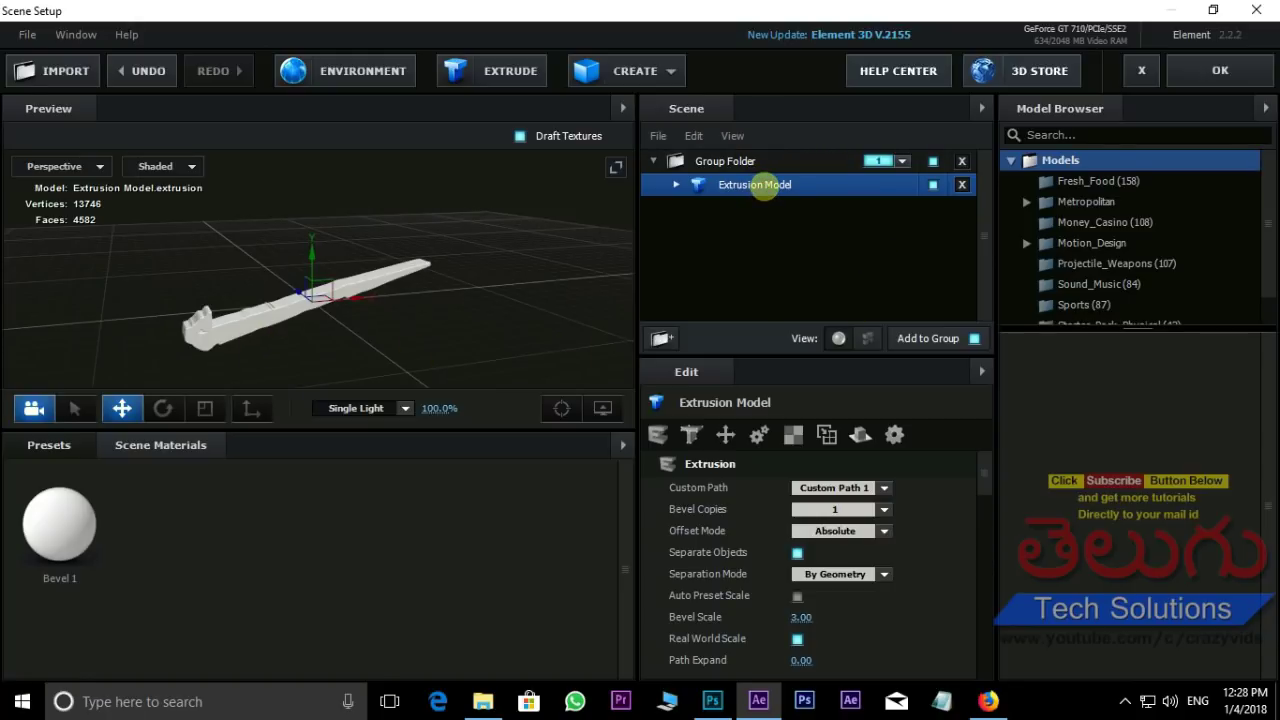
{"action": "key", "text": "ctrl+d"}
Step: Duplicate the extrusion to five models and set the second model to Custom Path 2
{"action": "key", "text": "ctrl+d"}
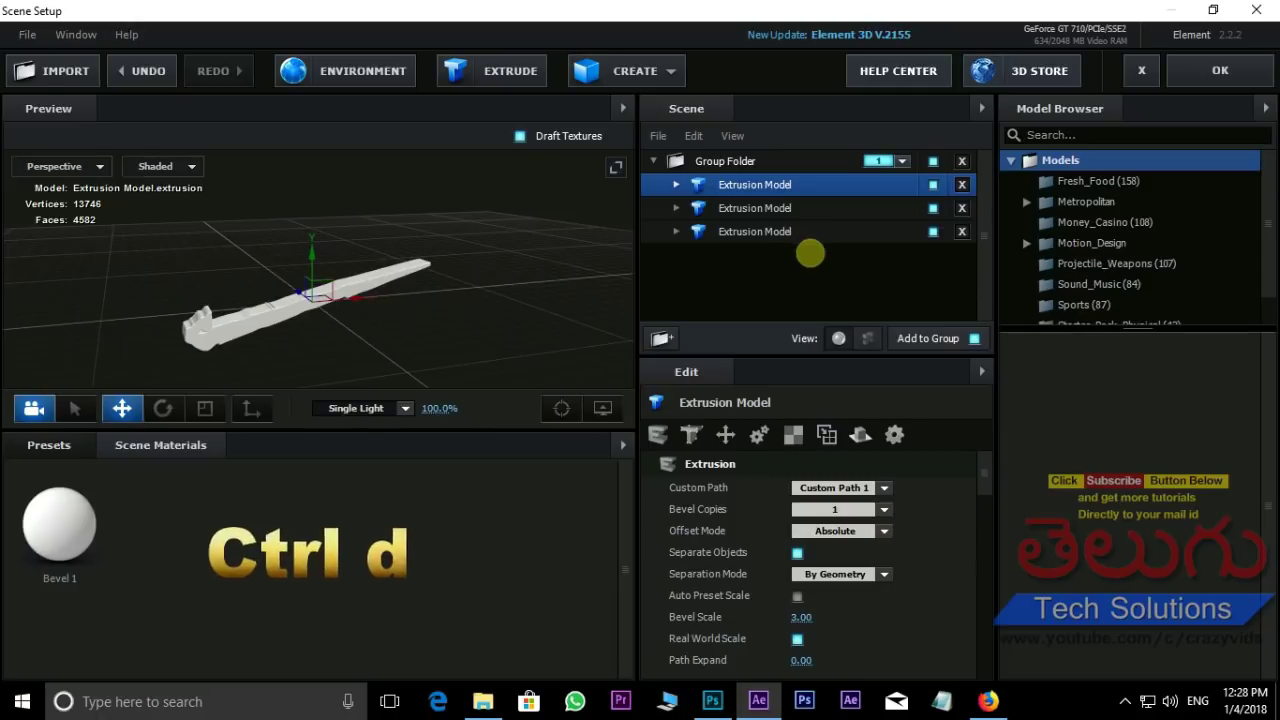
{"action": "key", "text": "ctrl+d"}
{"action": "key", "text": "ctrl+d"}
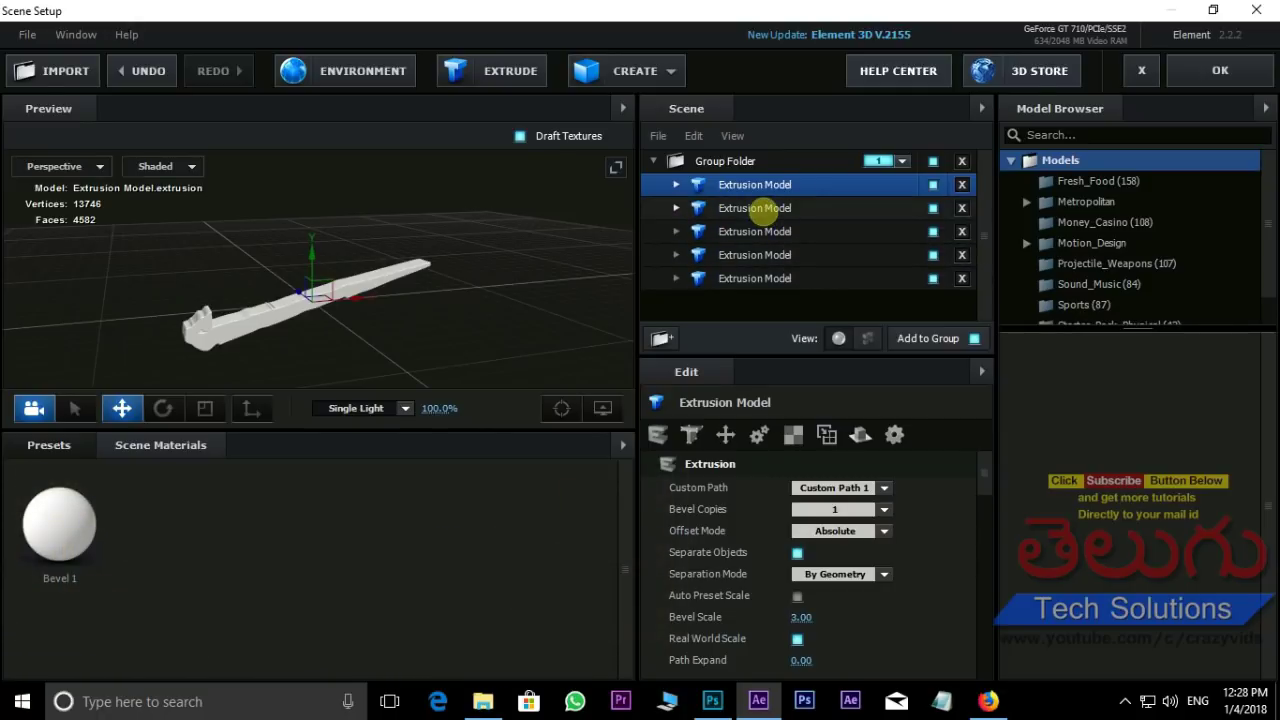
{"action": "left_click", "coordinate": [757, 208]}
{"action": "left_click", "coordinate": [884, 487]}
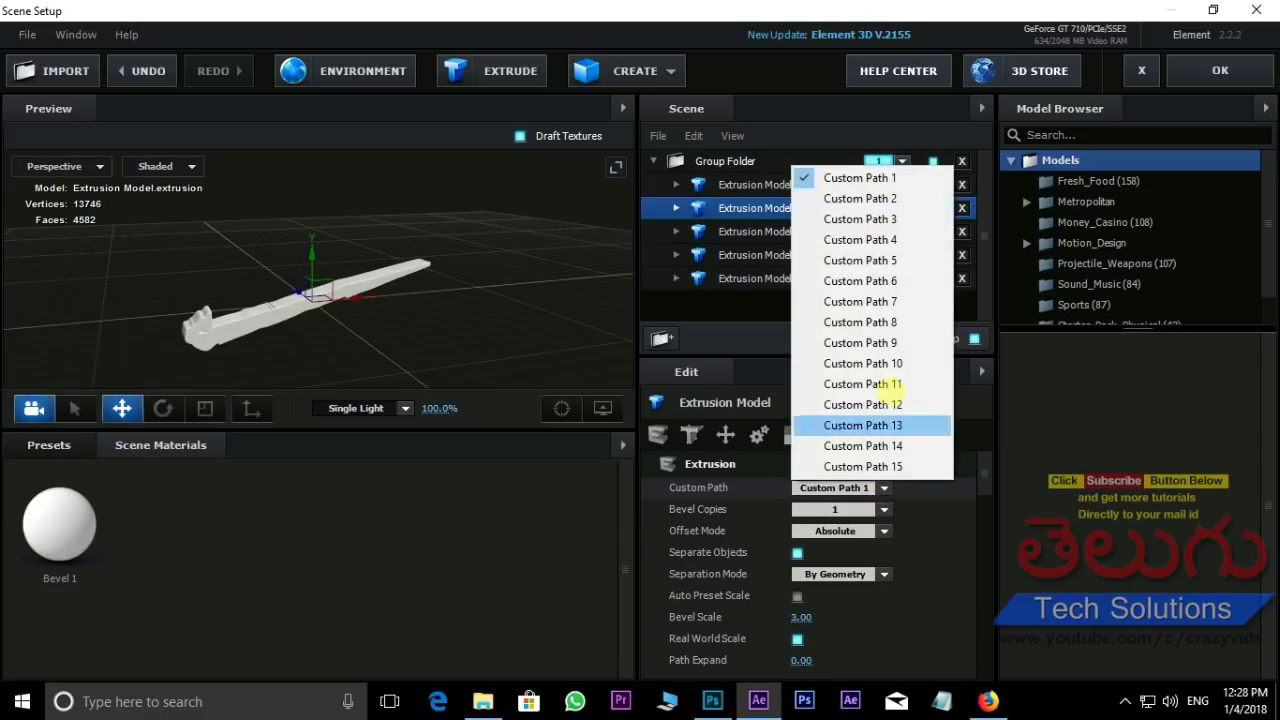
{"action": "left_click", "coordinate": [850, 197]}
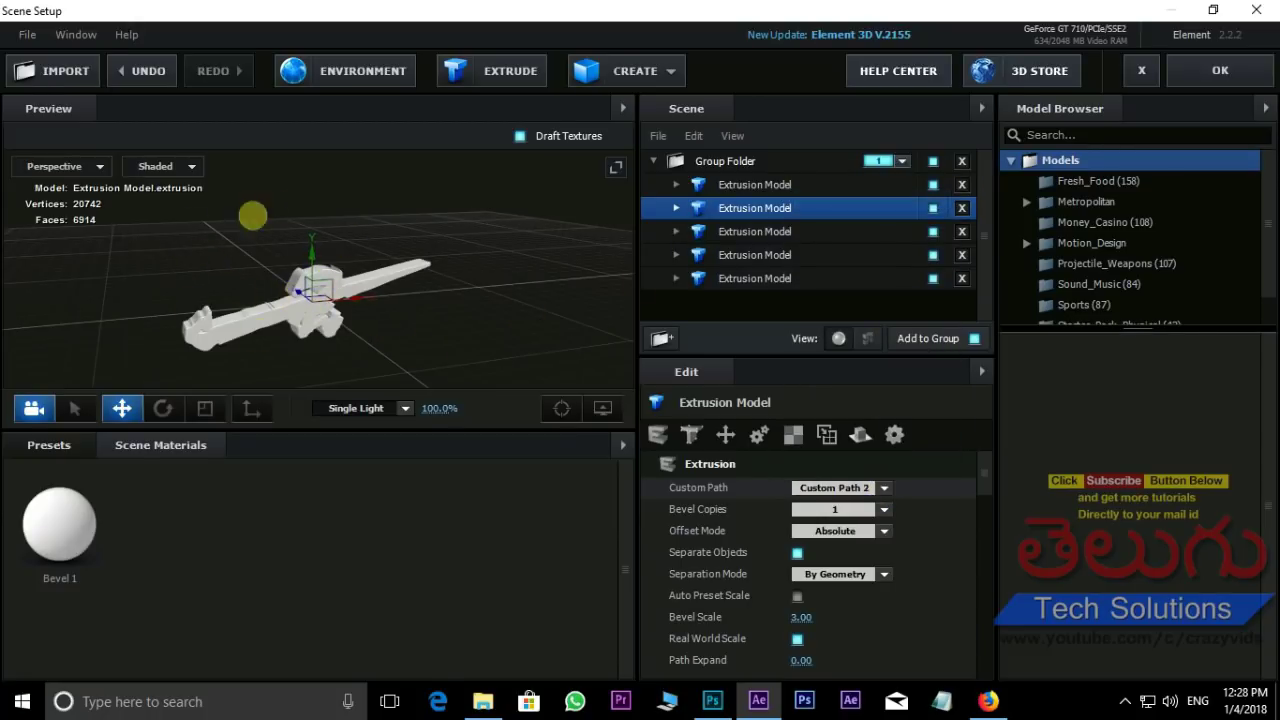
Step: In Front view, move the second letter model up and to the left
{"action": "left_click", "coordinate": [99, 166]}
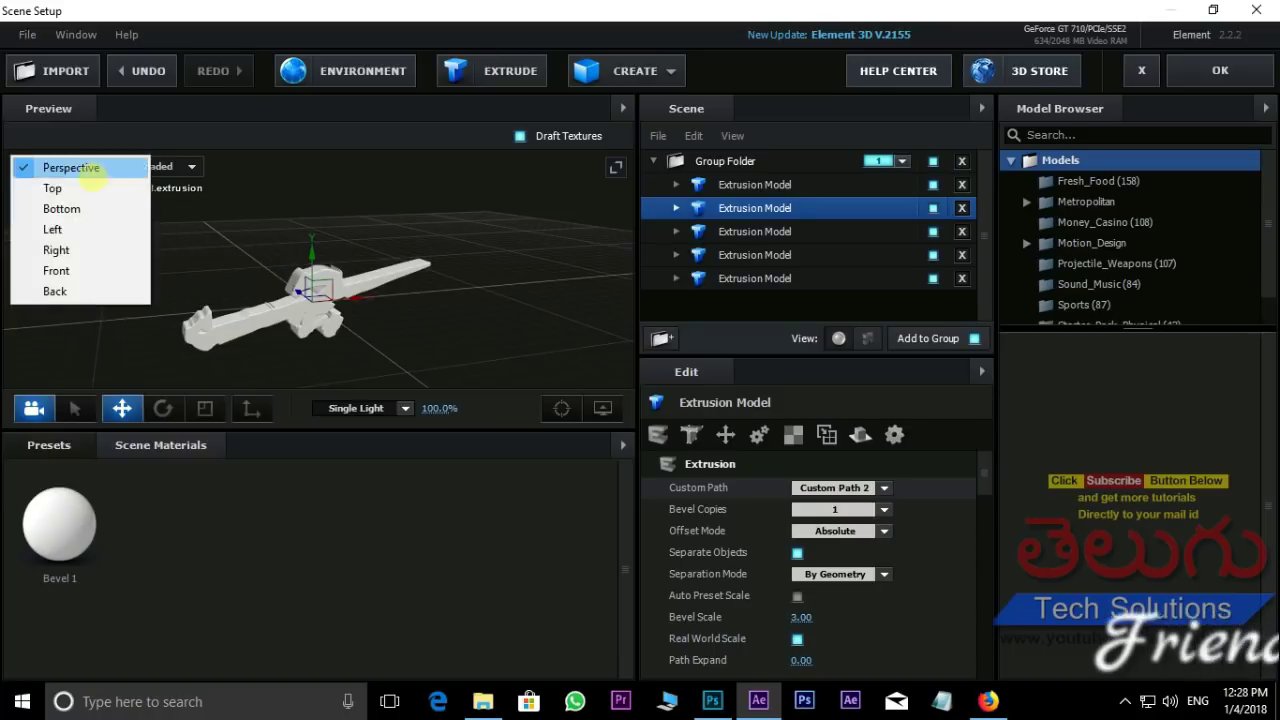
{"action": "left_click", "coordinate": [56, 270]}
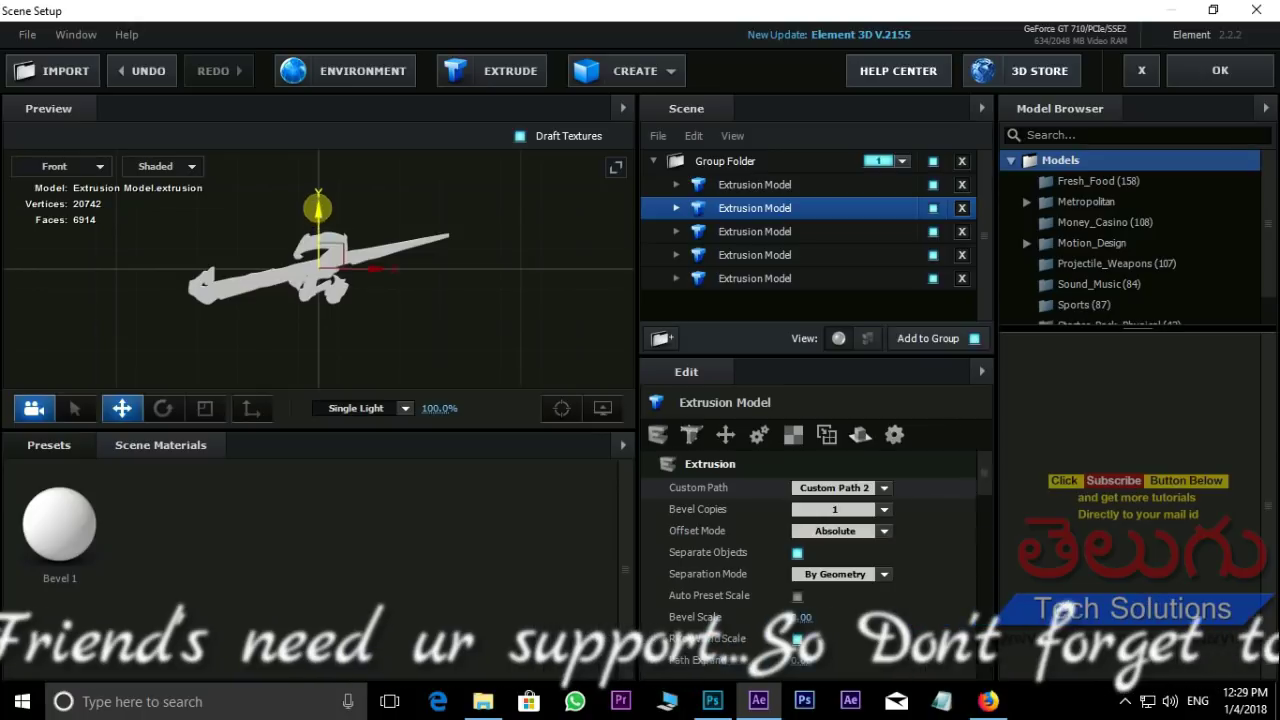
{"action": "left_click_drag", "start_coordinate": [323, 229], "coordinate": [320, 163]}
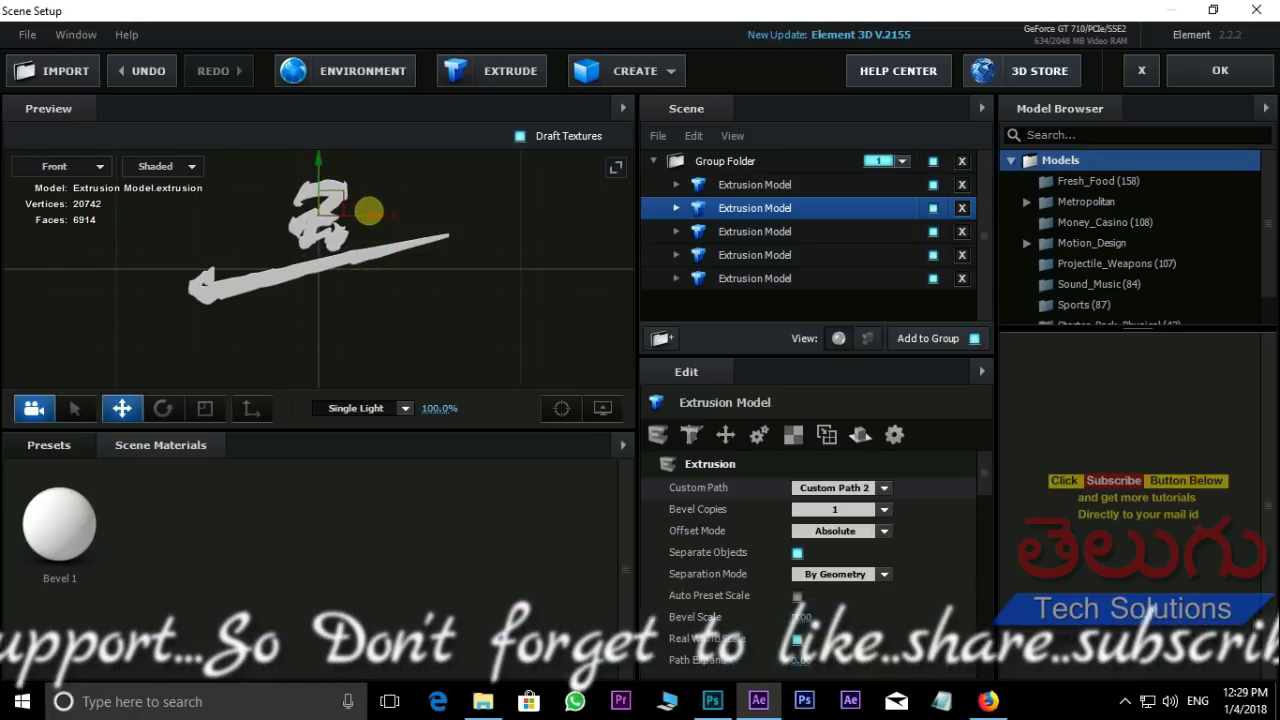
{"action": "left_click_drag", "start_coordinate": [380, 216], "coordinate": [274, 216]}
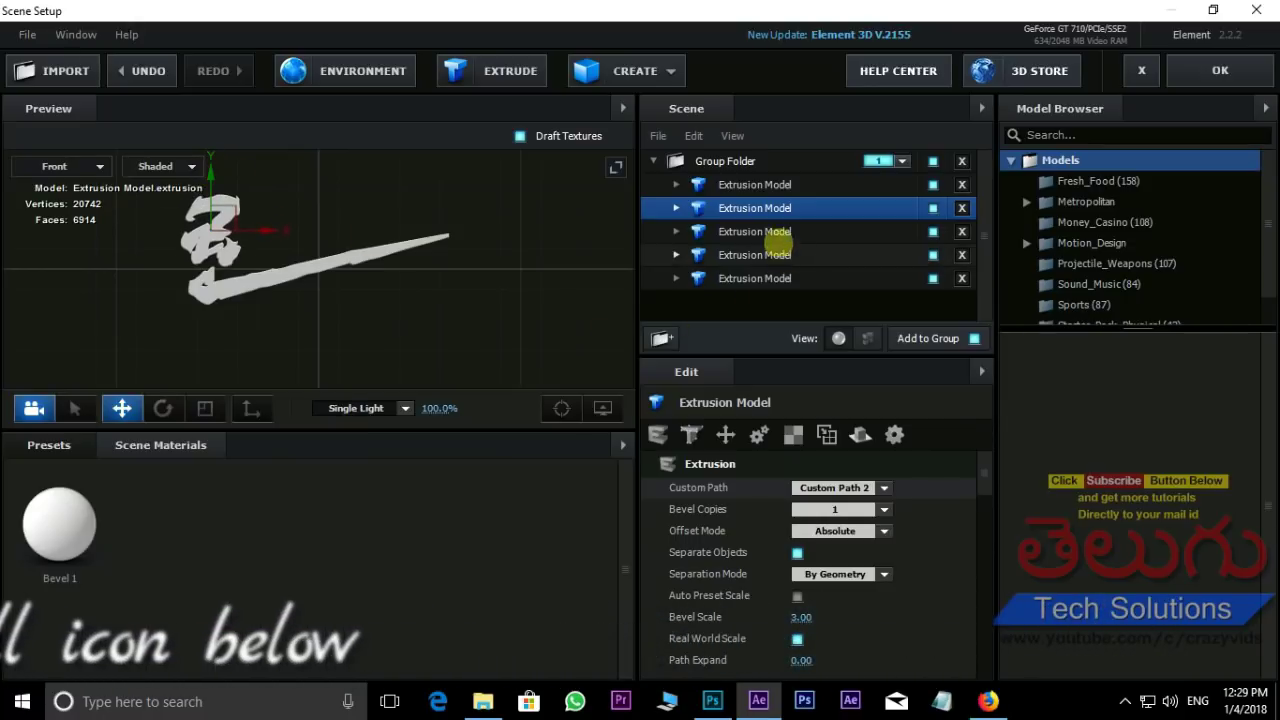
Step: Set the third extrusion model to Custom Path 3 and position its glyph beside the first
{"action": "left_click", "coordinate": [755, 231]}
{"action": "left_click", "coordinate": [884, 488]}
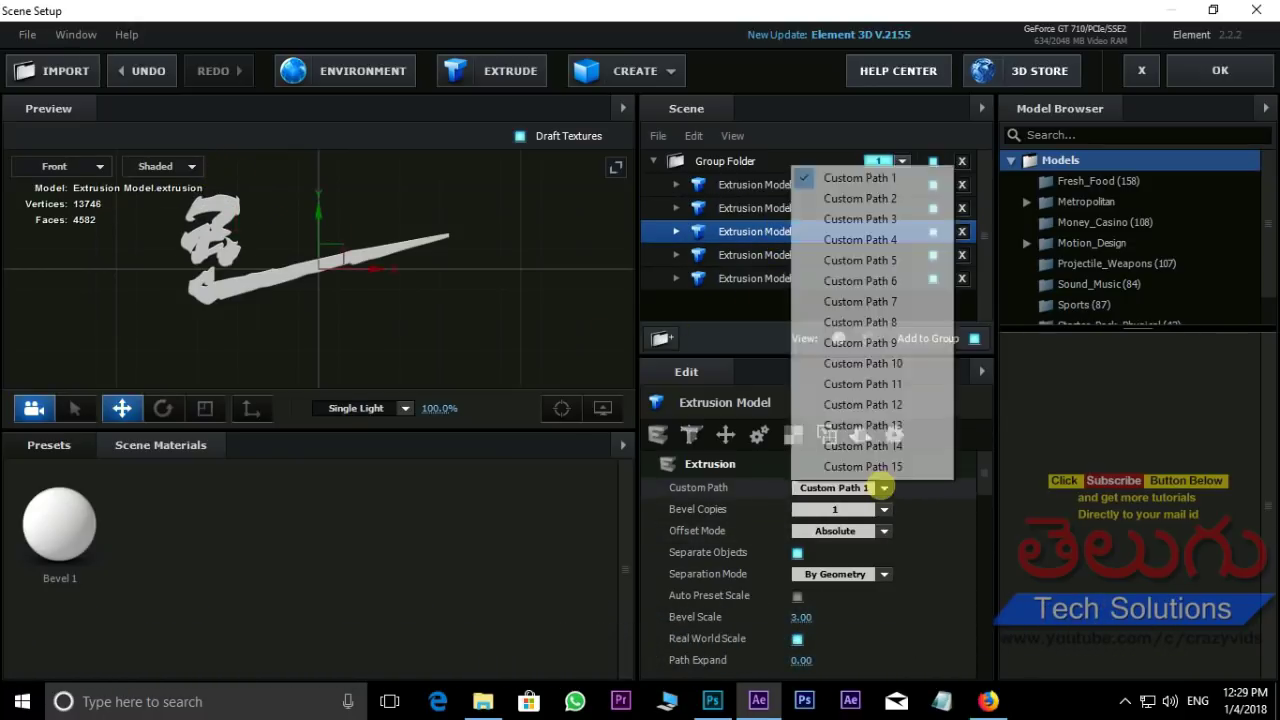
{"action": "left_click", "coordinate": [870, 219]}
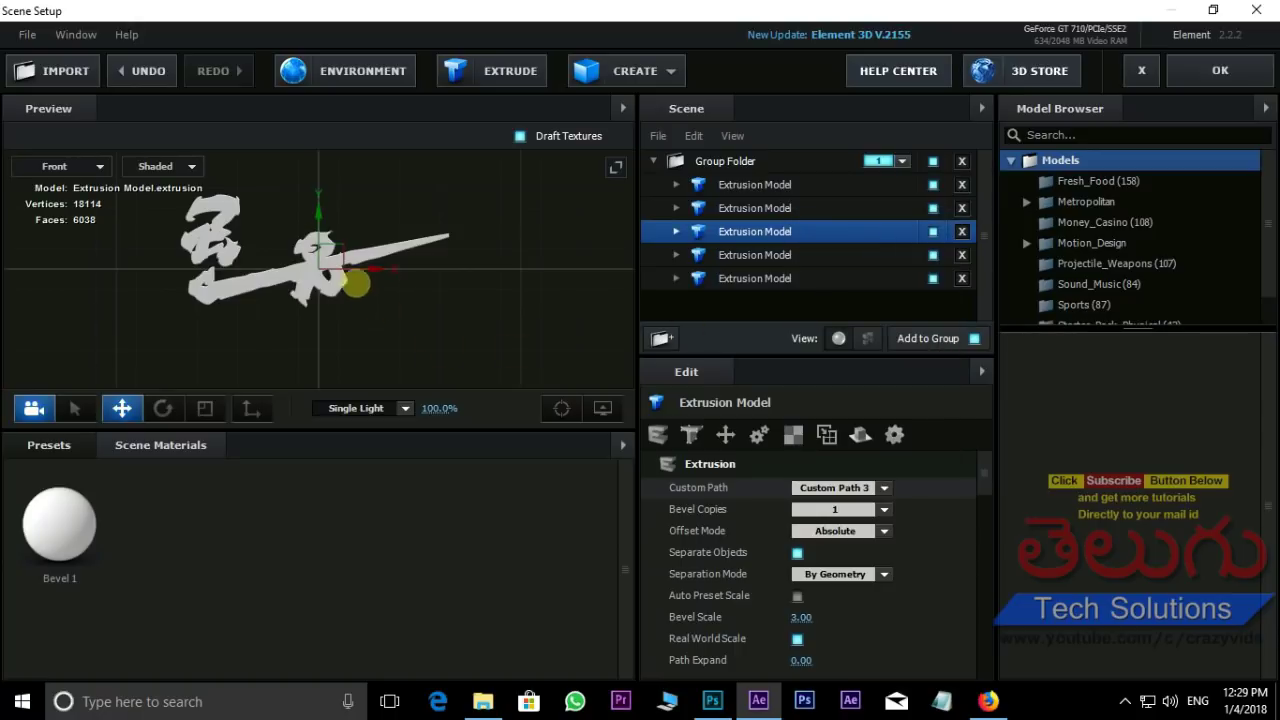
{"action": "left_click_drag", "start_coordinate": [317, 172], "coordinate": [320, 152]}
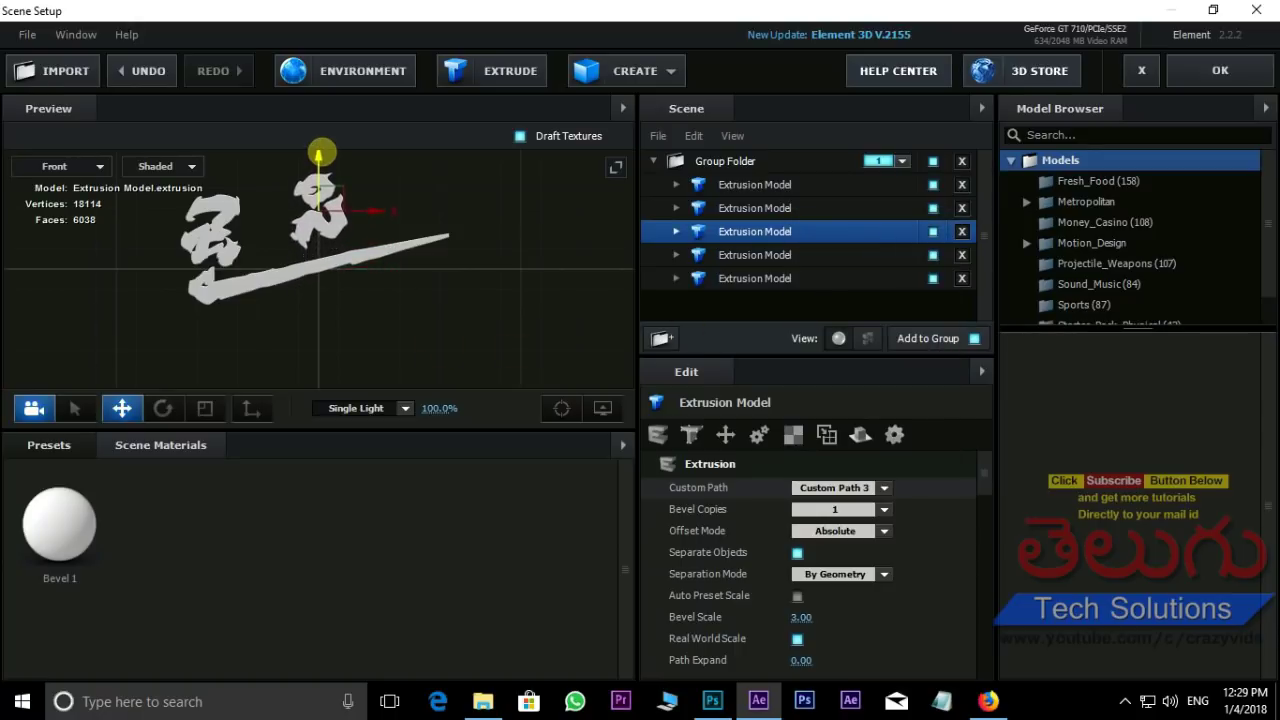
{"action": "left_click_drag", "start_coordinate": [362, 210], "coordinate": [327, 210]}
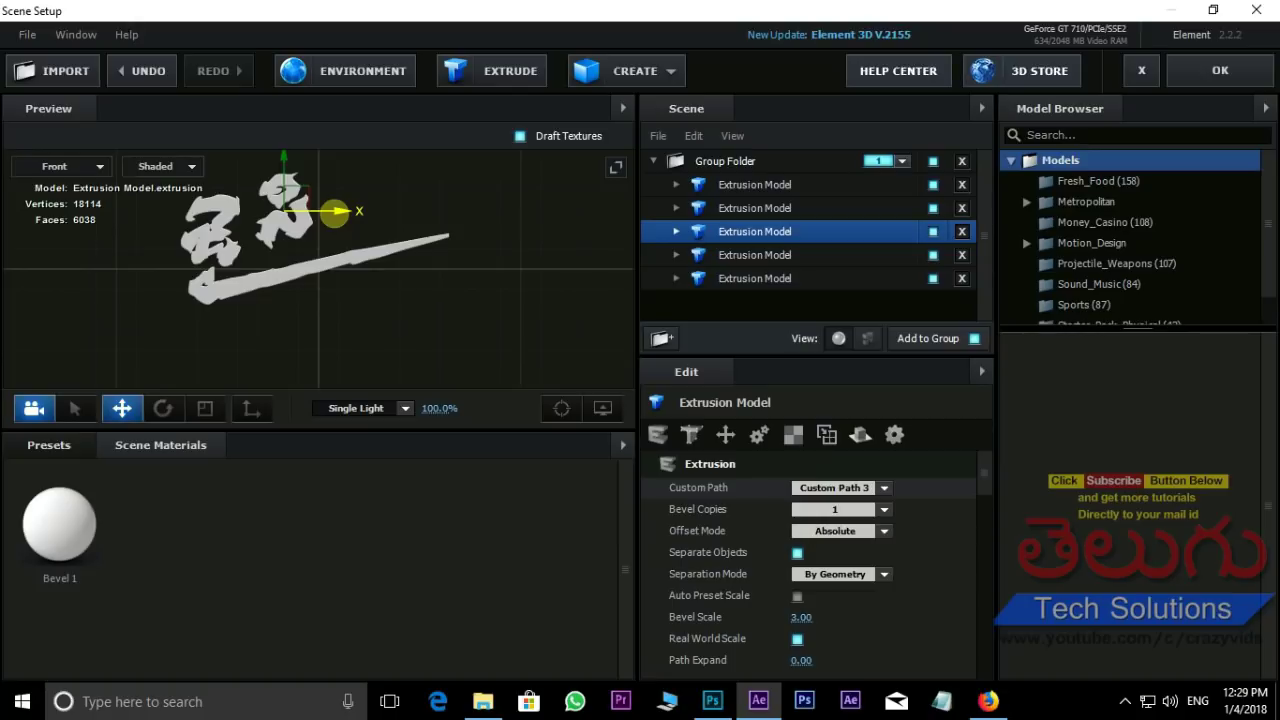
{"action": "left_click_drag", "start_coordinate": [284, 160], "coordinate": [285, 168]}
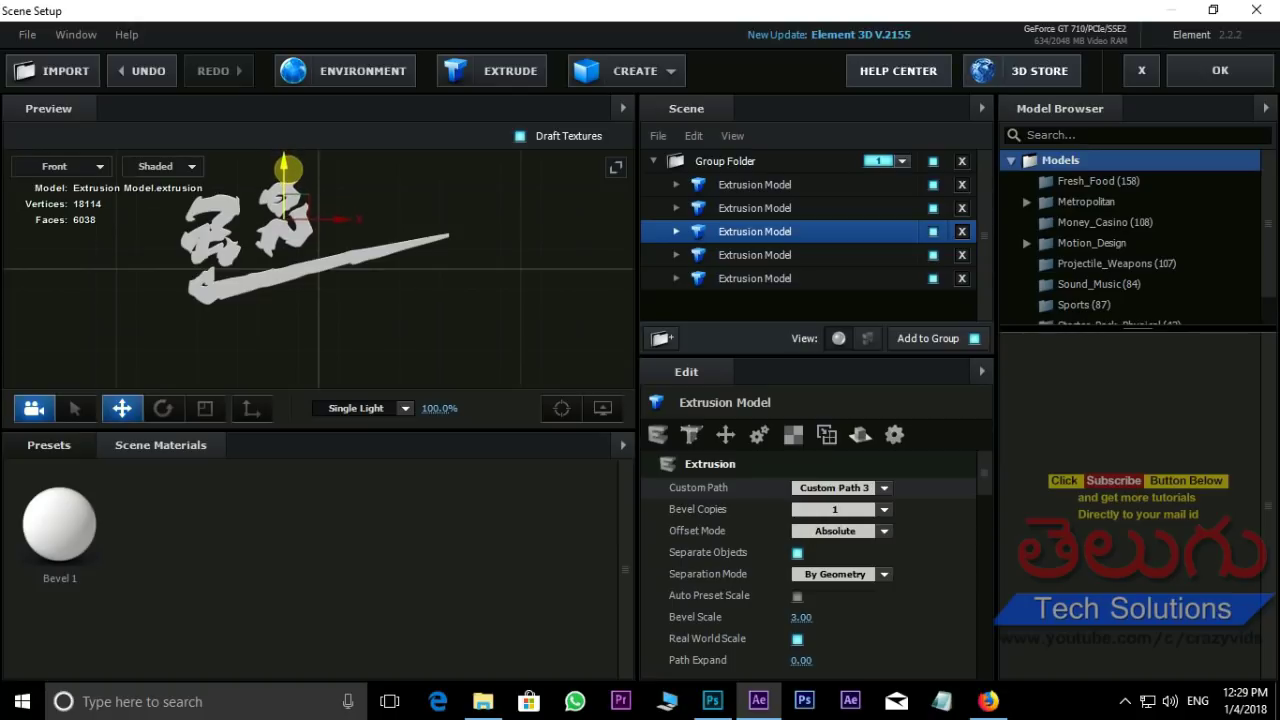
{"action": "left_click_drag", "start_coordinate": [338, 217], "coordinate": [343, 216]}
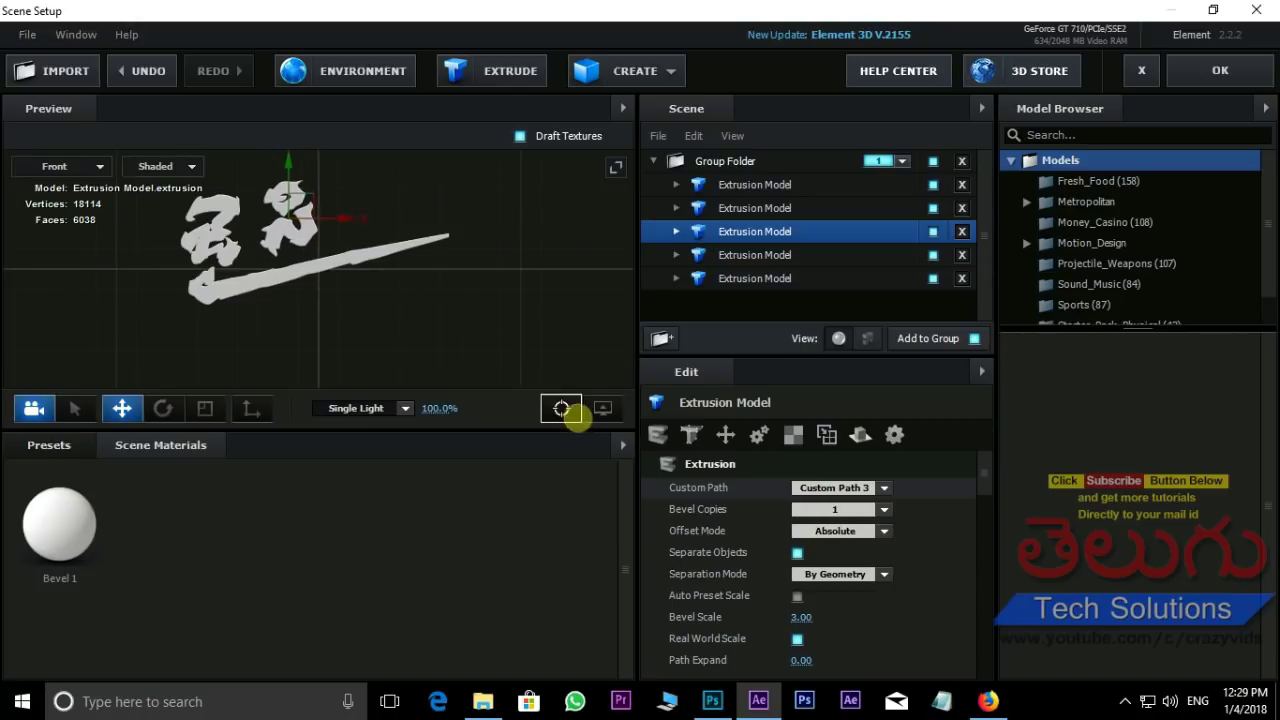
Step: Set the fourth model to Custom Path 4 and move its glyph right and up into line
{"action": "left_click", "coordinate": [757, 255]}
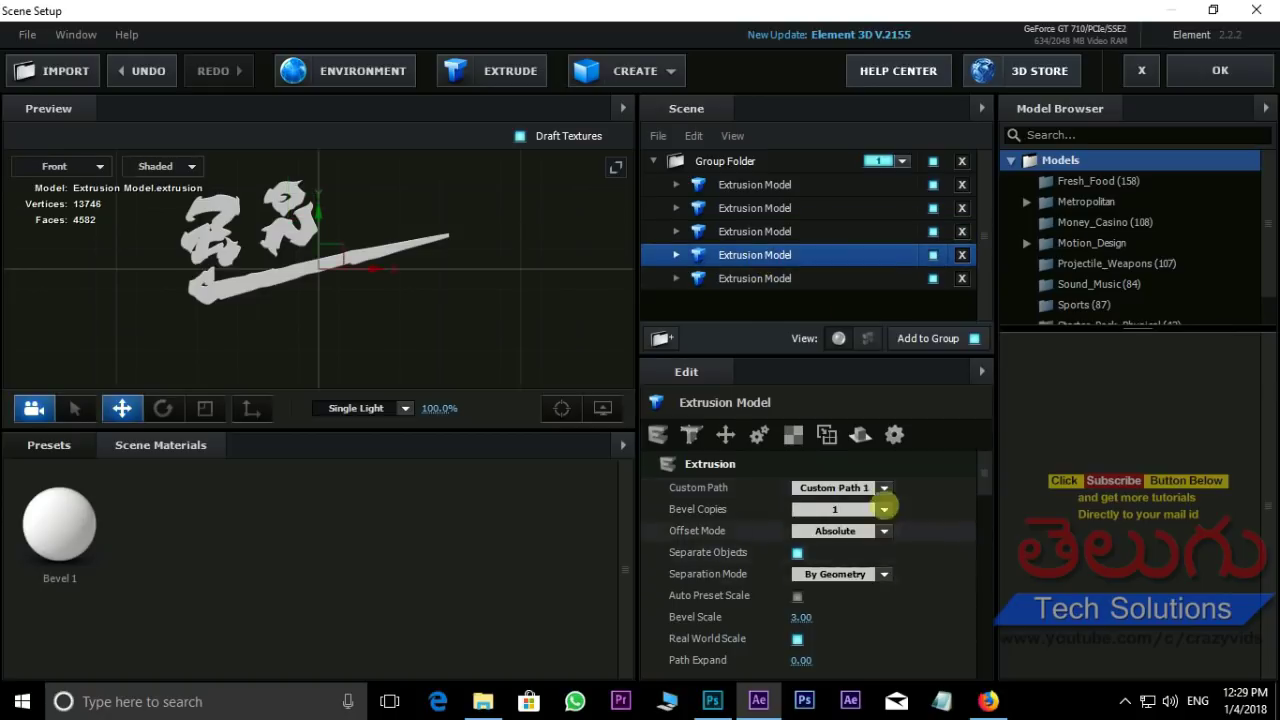
{"action": "left_click", "coordinate": [880, 488]}
{"action": "left_click", "coordinate": [852, 240]}
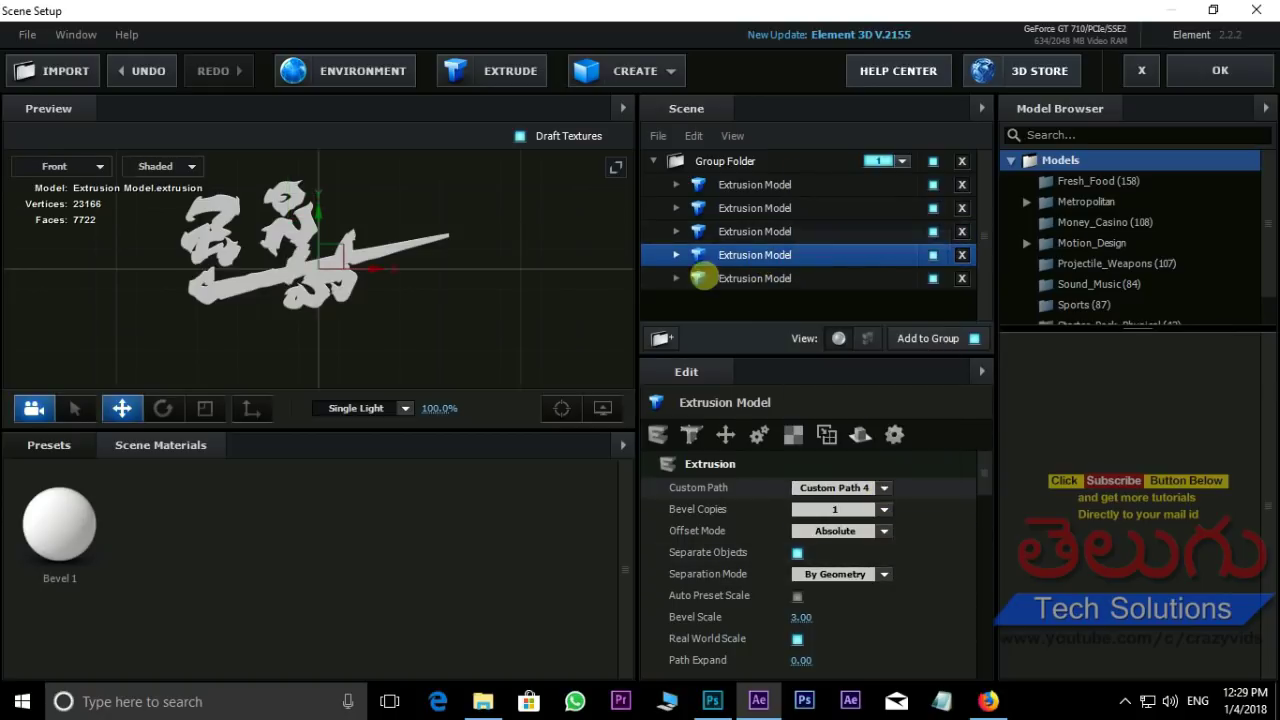
{"action": "left_click_drag", "start_coordinate": [378, 267], "coordinate": [455, 266]}
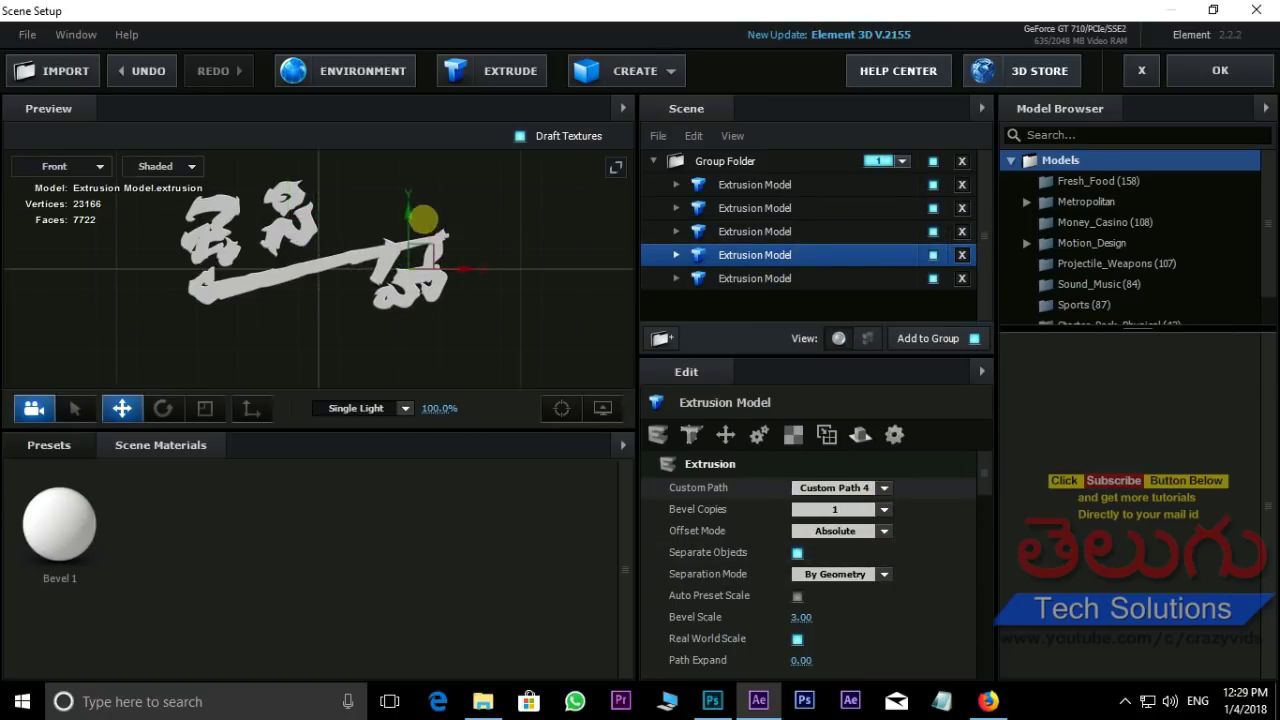
{"action": "left_click_drag", "start_coordinate": [408, 215], "coordinate": [408, 140]}
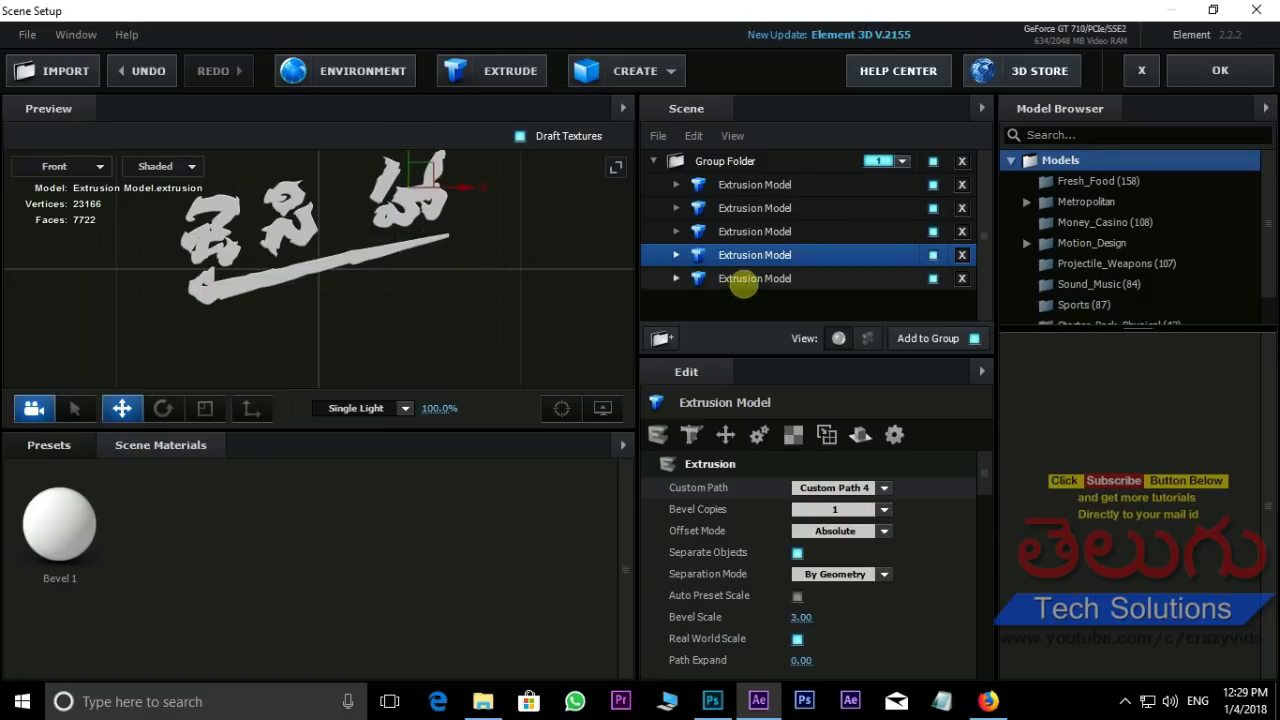
Step: Assign Custom Path 5 to the fifth extrusion model and move its disc right and up into the title gap
{"action": "left_click", "coordinate": [742, 278]}
{"action": "left_click", "coordinate": [885, 488]}
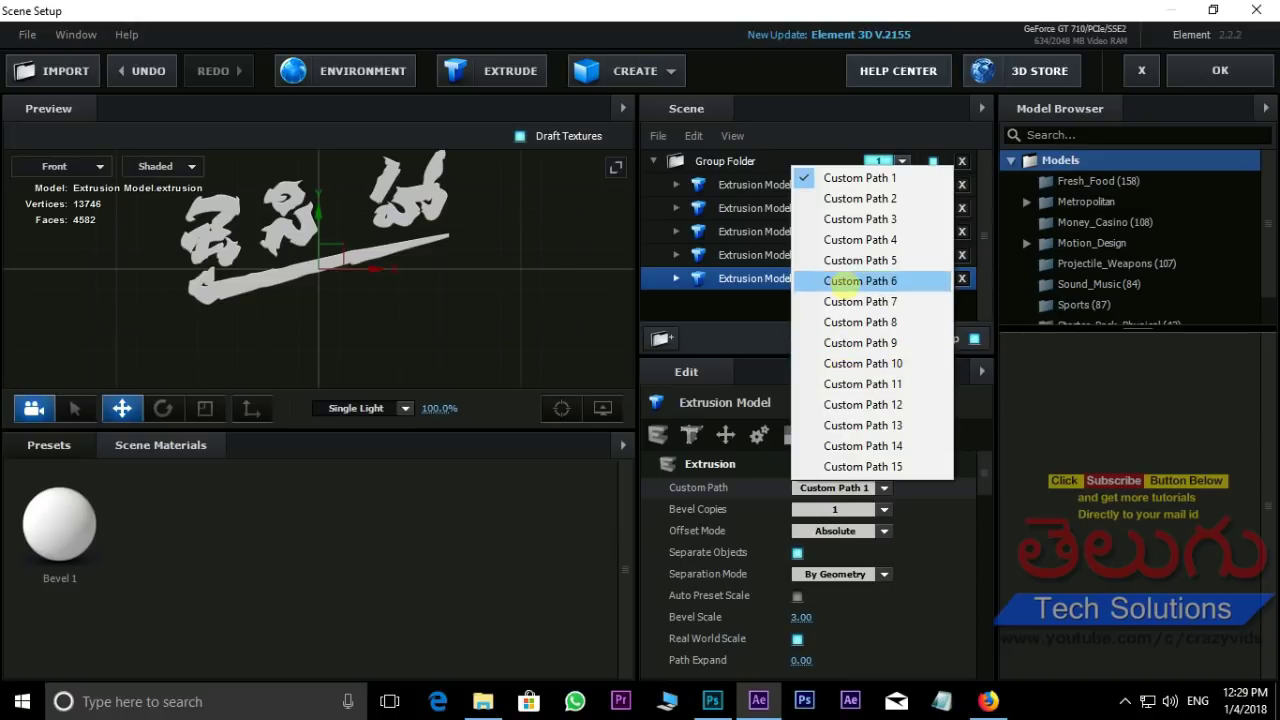
{"action": "left_click", "coordinate": [858, 260]}
{"action": "left_click_drag", "start_coordinate": [375, 270], "coordinate": [403, 270]}
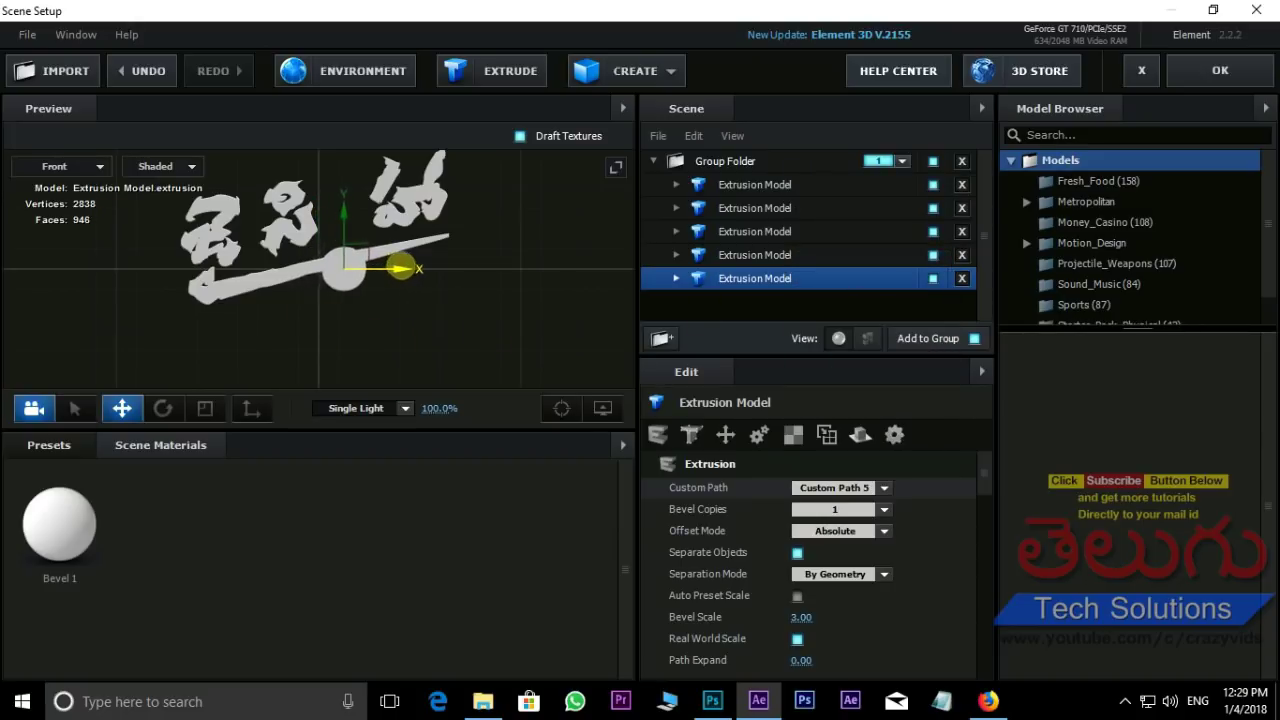
{"action": "left_click_drag", "start_coordinate": [347, 215], "coordinate": [351, 165]}
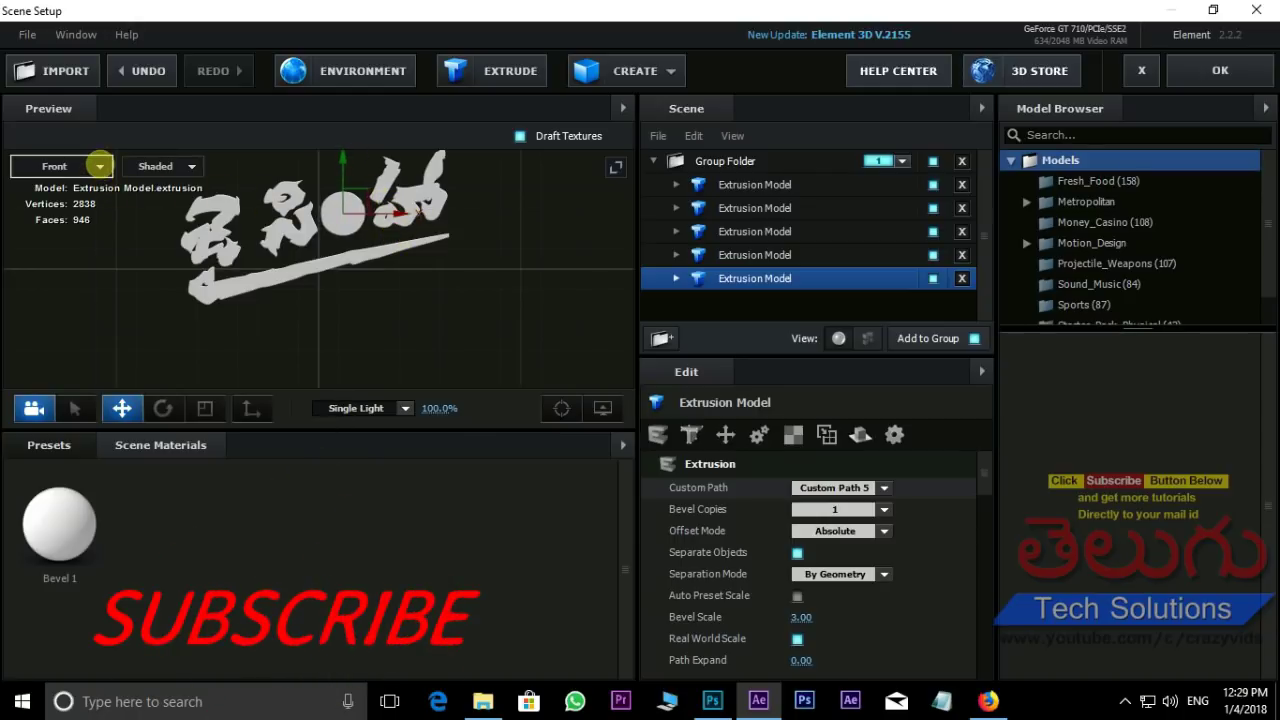
Step: Switch the preview to Perspective, orbit around the extruded title, and nudge the disc slightly right
{"action": "left_click", "coordinate": [100, 166]}
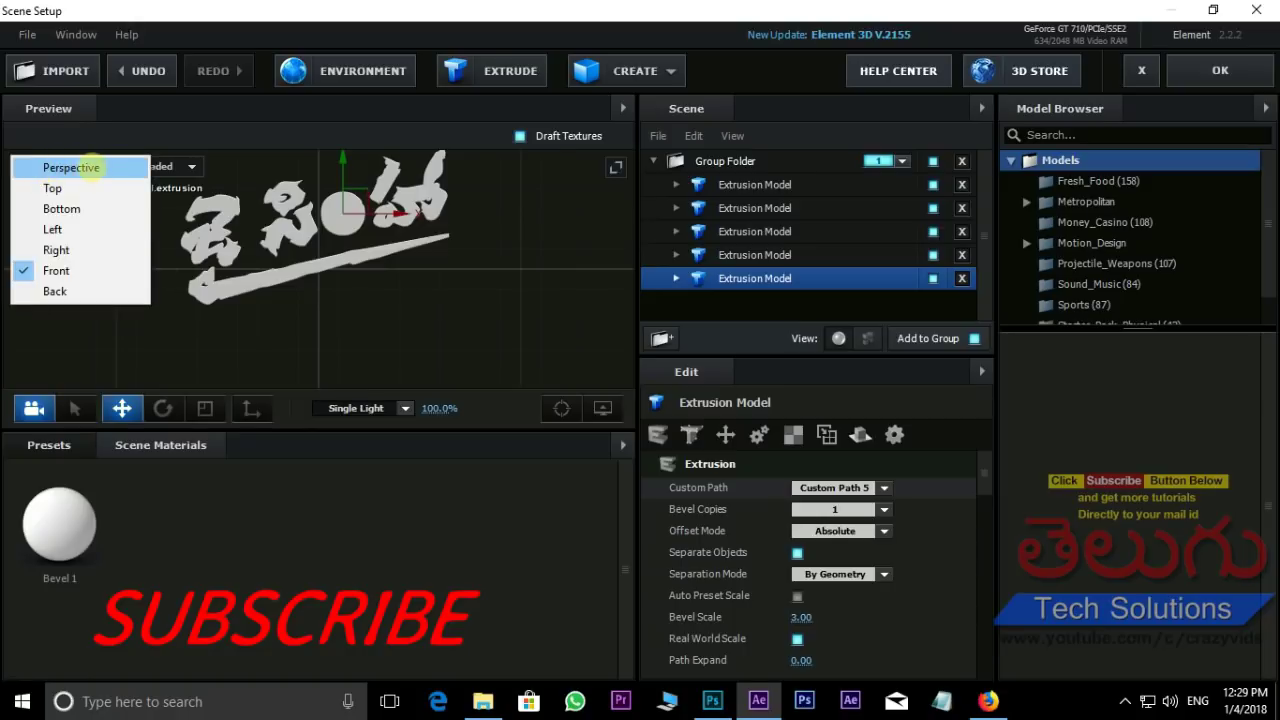
{"action": "left_click", "coordinate": [72, 166]}
{"action": "mouse_move", "coordinate": [376, 316]}
{"action": "left_mouse_down"}
{"action": "mouse_move", "coordinate": [565, 321]}
{"action": "mouse_move", "coordinate": [454, 333]}
{"action": "mouse_move", "coordinate": [277, 245]}
{"action": "left_mouse_up"}
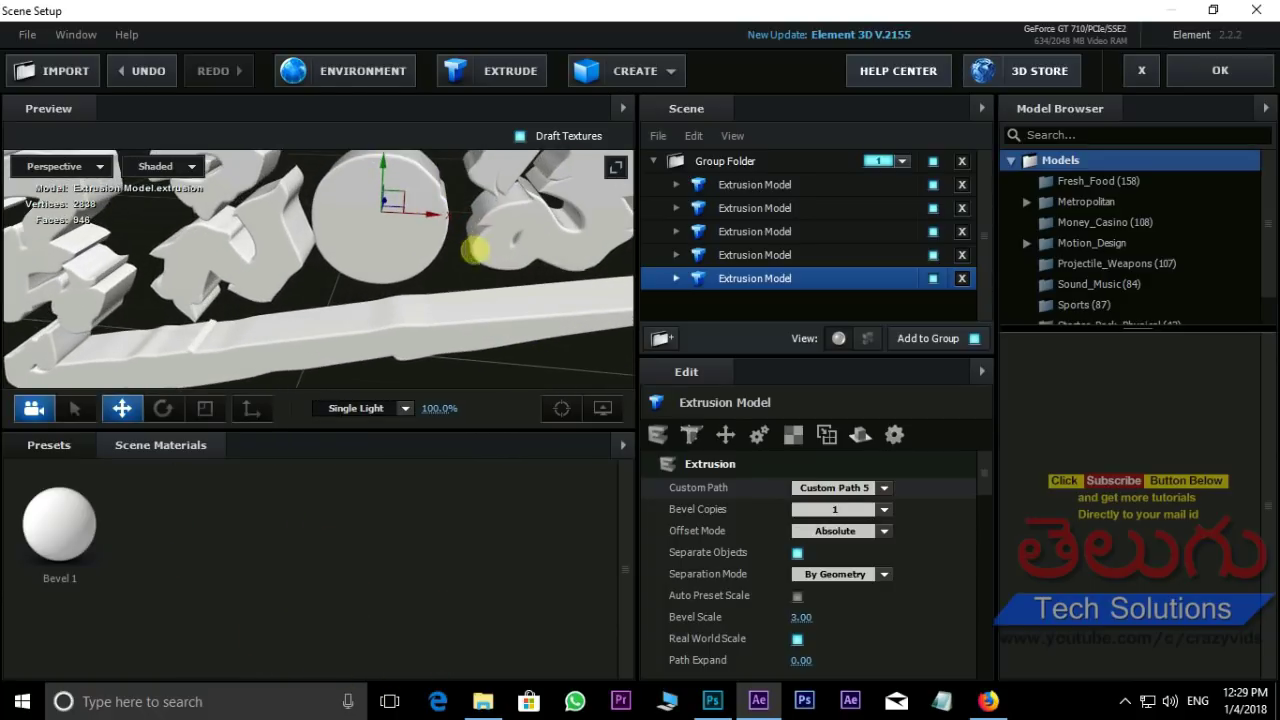
{"action": "mouse_move", "coordinate": [380, 268]}
{"action": "left_mouse_down"}
{"action": "mouse_move", "coordinate": [399, 301]}
{"action": "mouse_move", "coordinate": [432, 258]}
{"action": "left_mouse_up"}
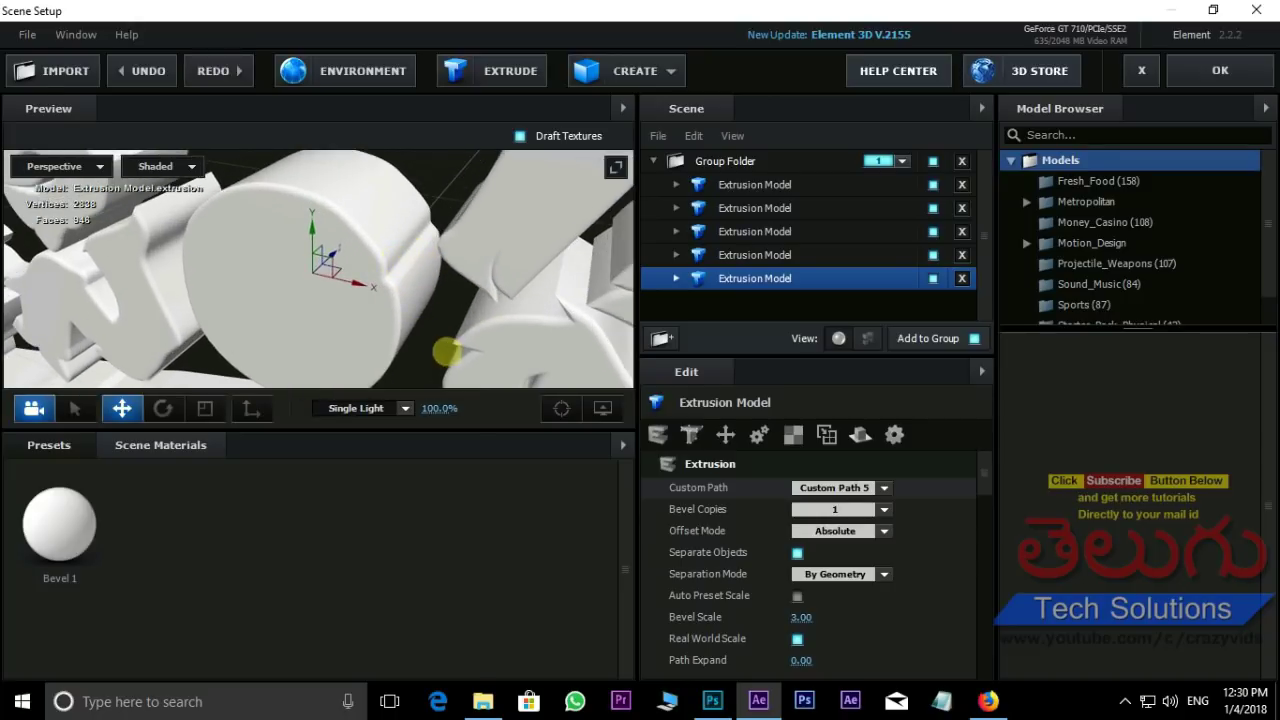
{"action": "mouse_move", "coordinate": [445, 352]}
{"action": "left_mouse_down"}
{"action": "mouse_move", "coordinate": [416, 228]}
{"action": "mouse_move", "coordinate": [335, 312]}
{"action": "left_mouse_up"}
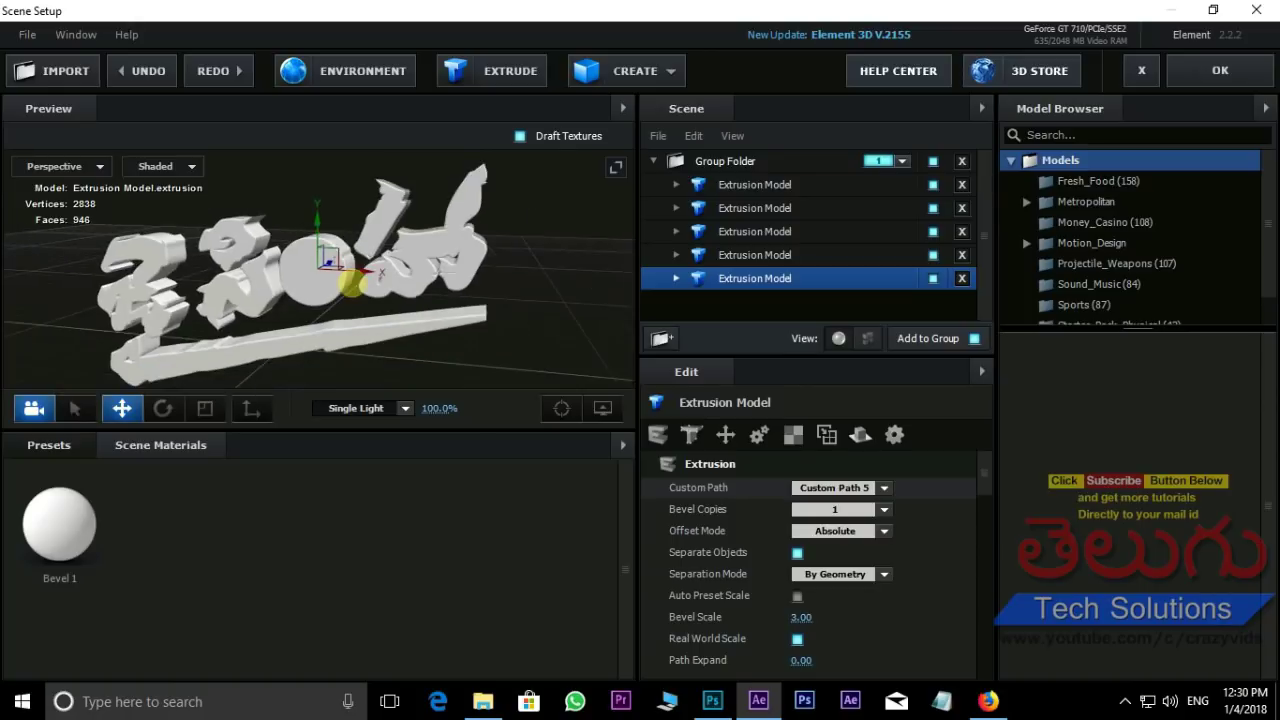
{"action": "left_click_drag", "start_coordinate": [350, 290], "coordinate": [323, 323]}
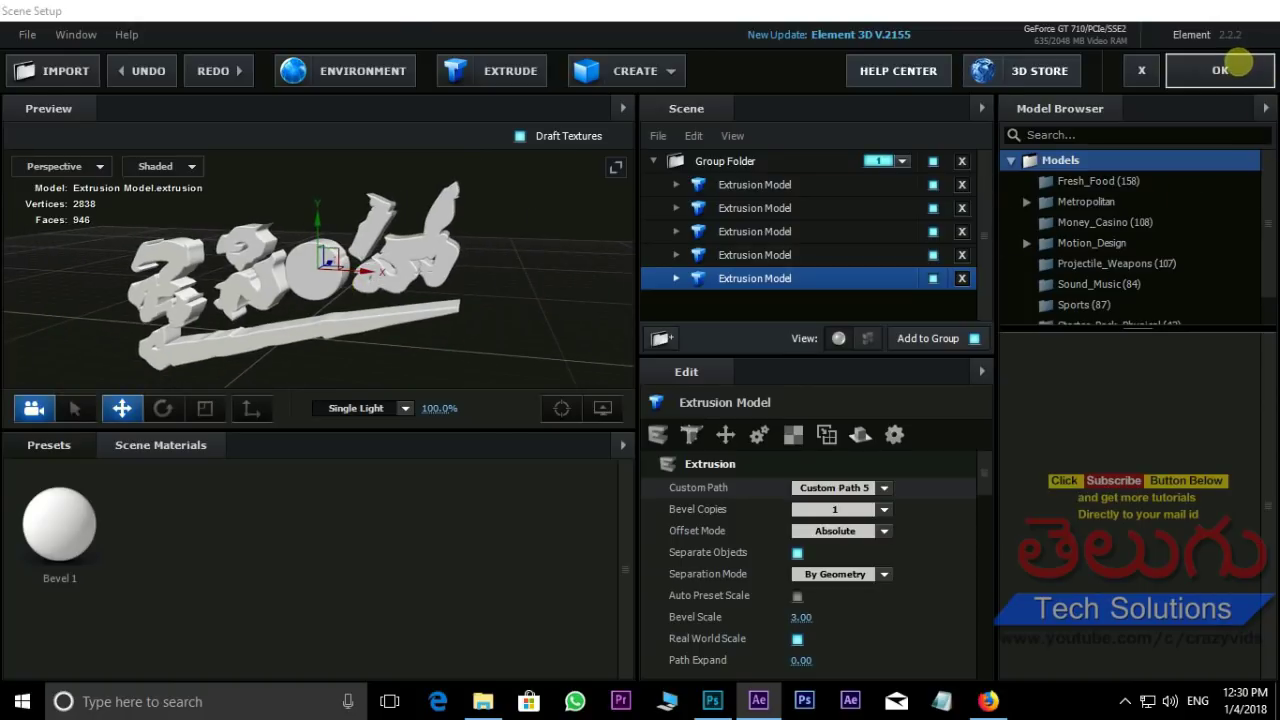
Step: Apply the Scene Setup and hide the Element3d layer in Comp 1
{"action": "left_click", "coordinate": [1236, 64]}
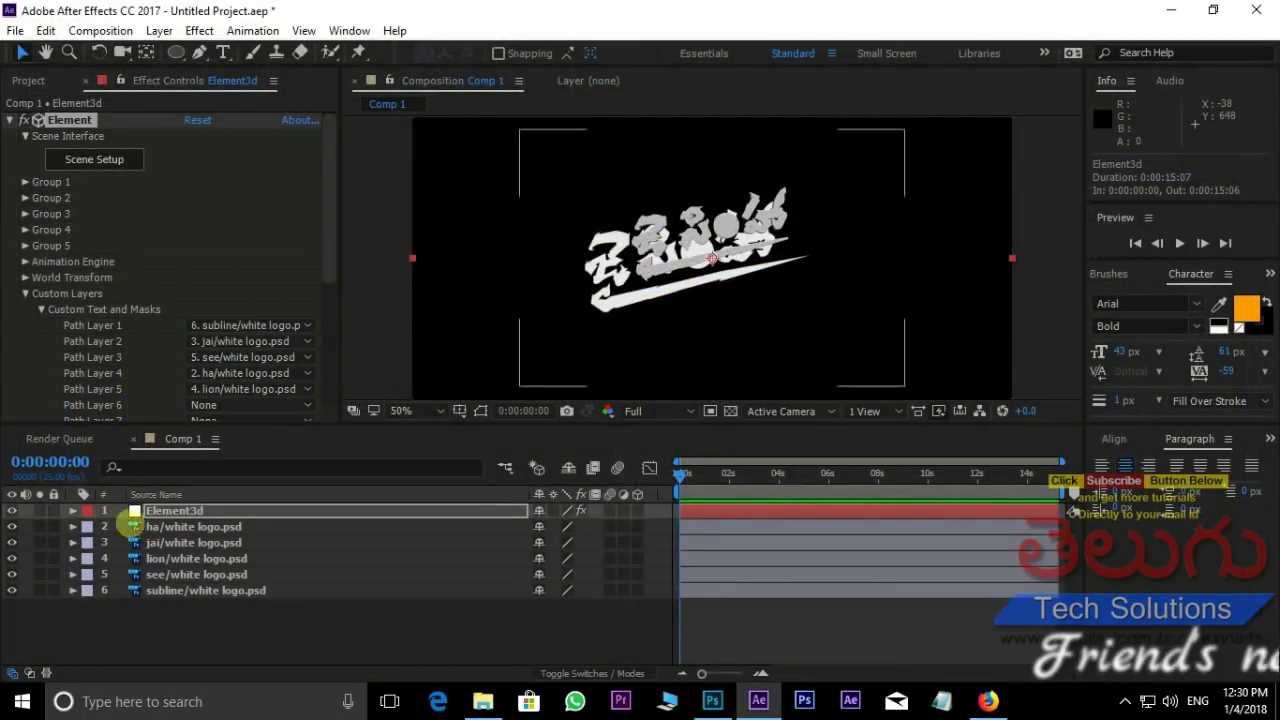
{"action": "left_click", "coordinate": [11, 511]}
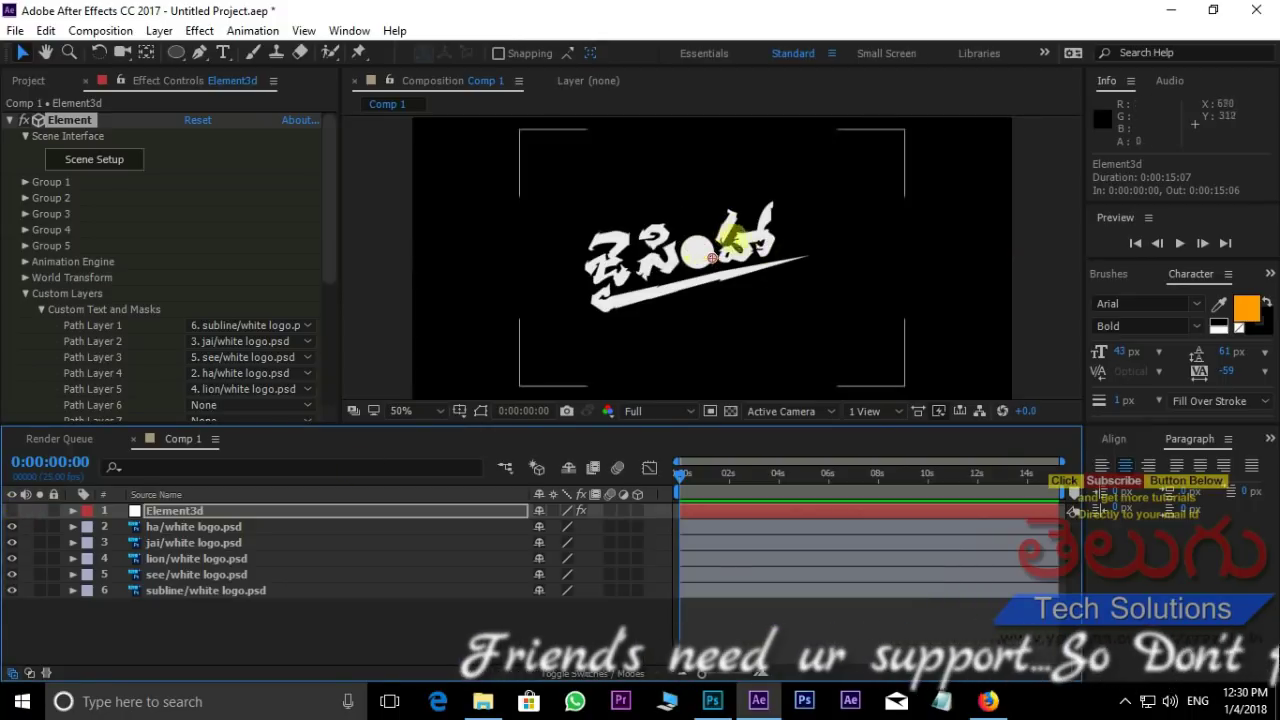
{"action": "scroll", "coordinate": [732, 240], "scroll_direction": "up", "scroll_amount": 5}
{"action": "scroll", "coordinate": [757, 263], "scroll_direction": "down", "scroll_amount": 1}
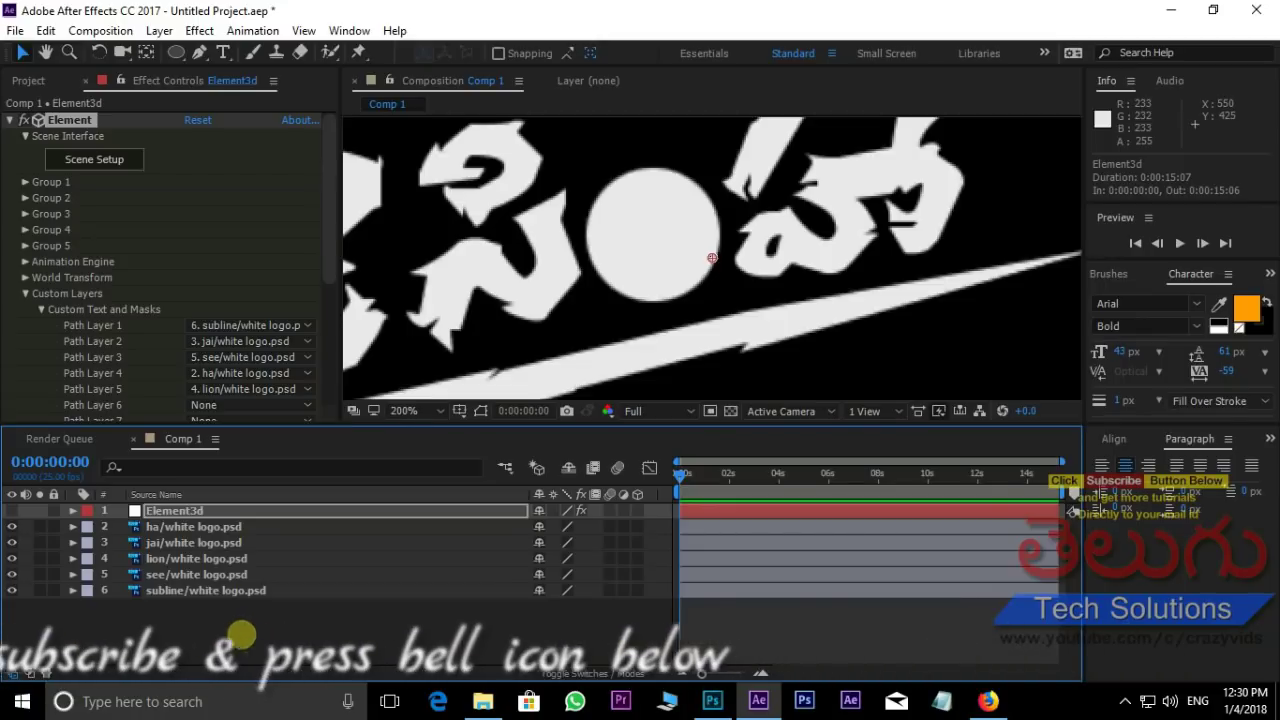
Step: Create a new 1280×720 White Solid 1 layer and hide it
{"action": "right_click", "coordinate": [242, 634]}
{"action": "mouse_move", "coordinate": [314, 456]}
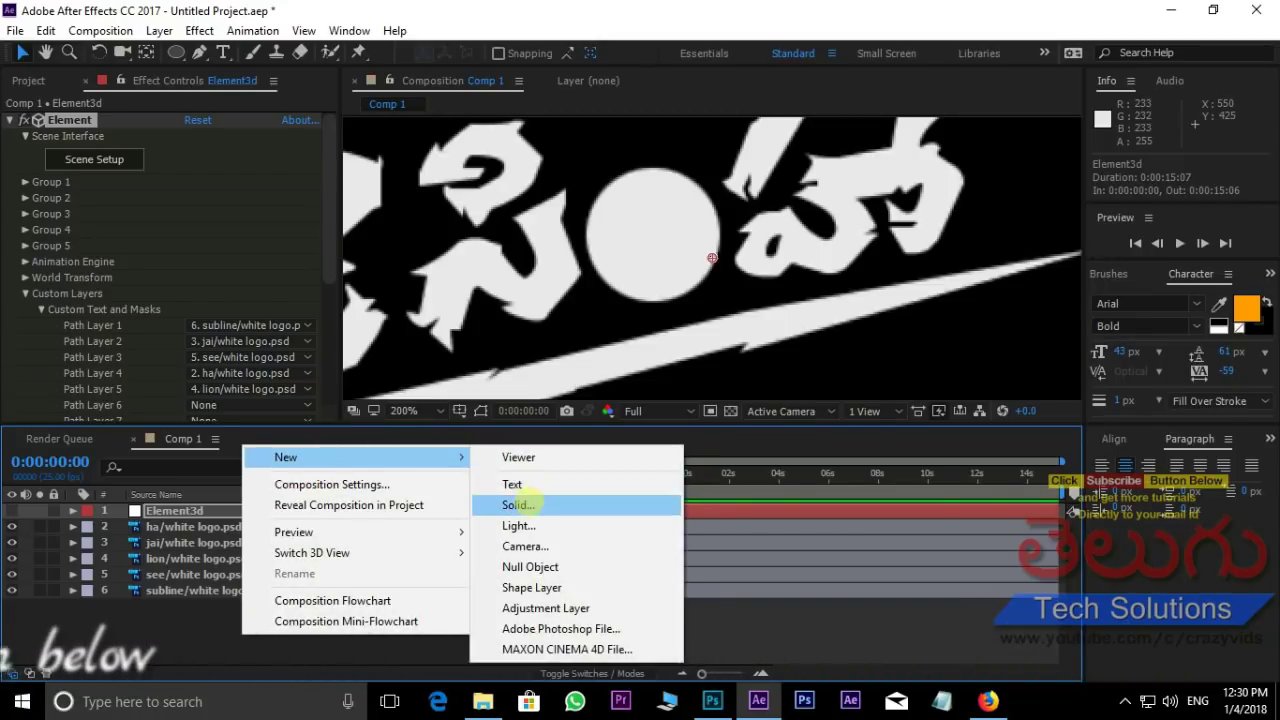
{"action": "left_click", "coordinate": [522, 504]}
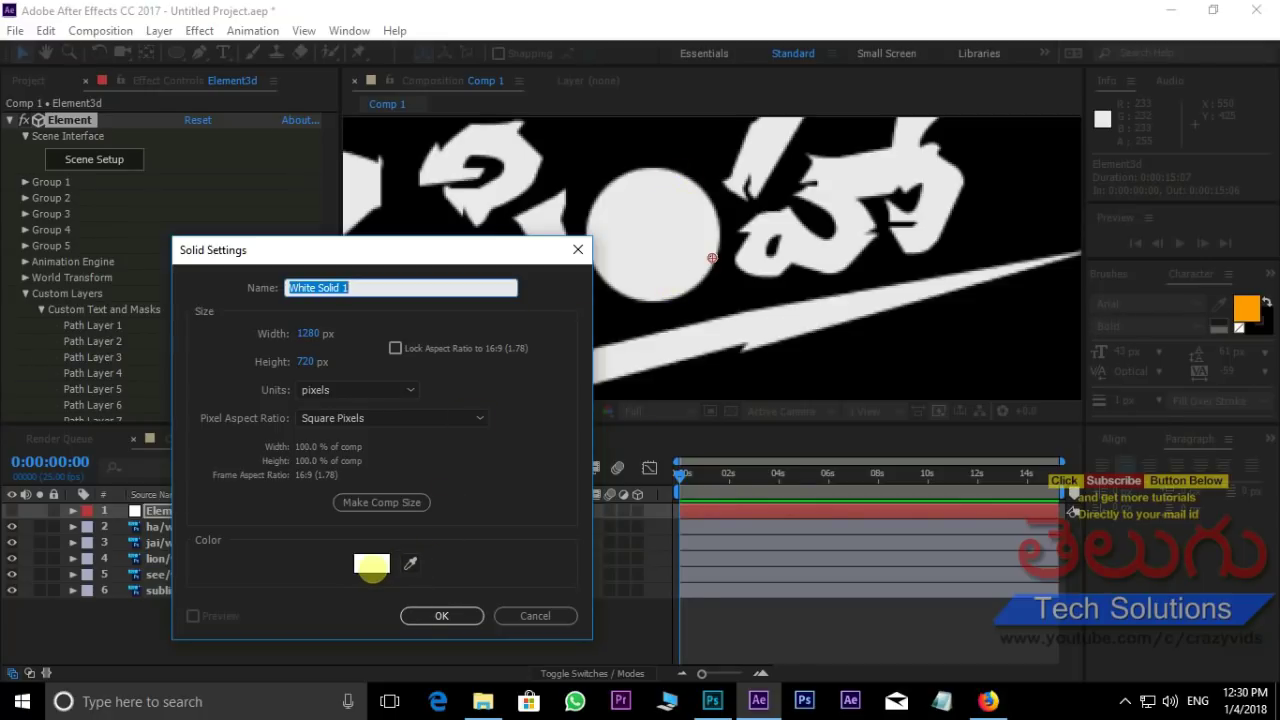
{"action": "left_click", "coordinate": [441, 615]}
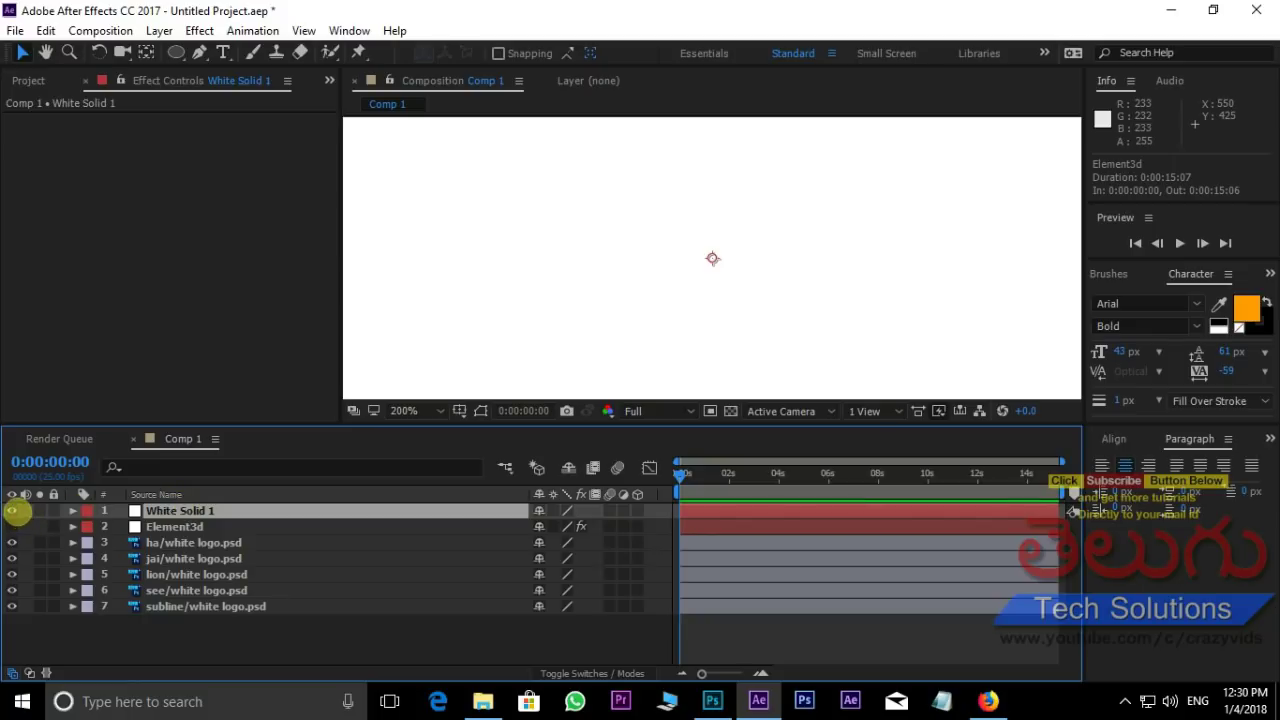
{"action": "left_click", "coordinate": [12, 511]}
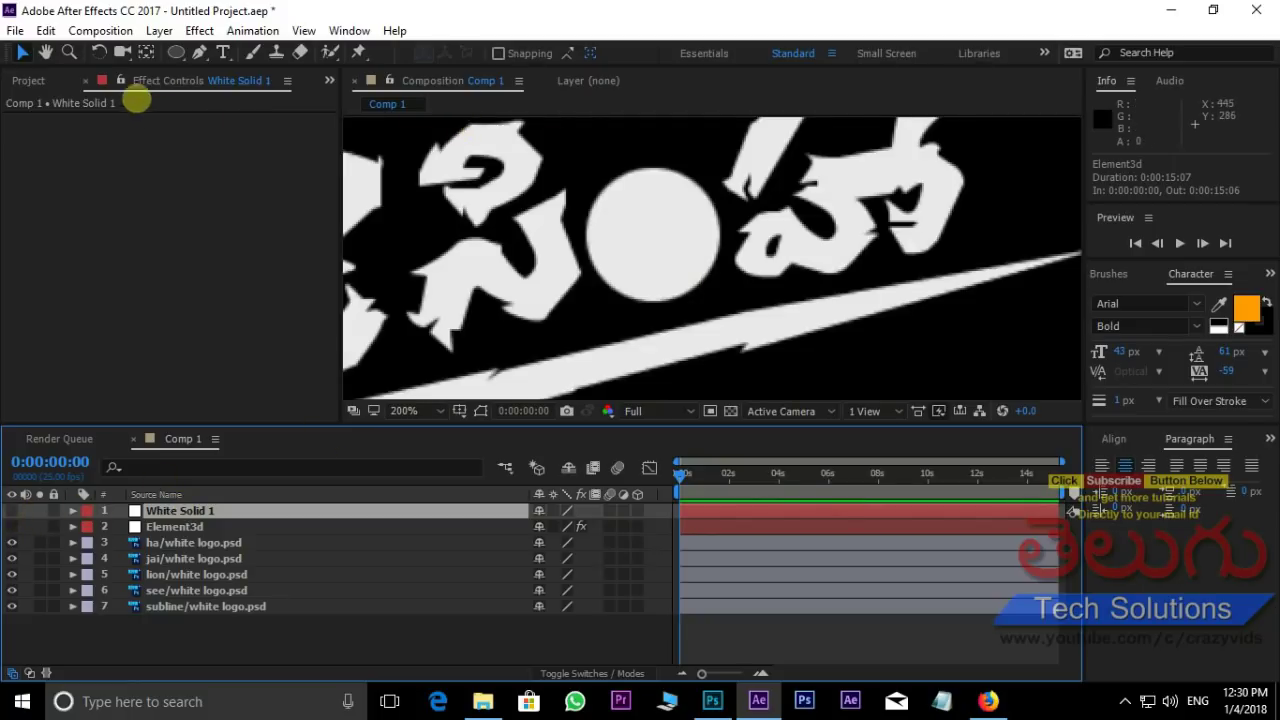
{"action": "left_click_drag", "start_coordinate": [176, 52], "coordinate": [241, 93]}
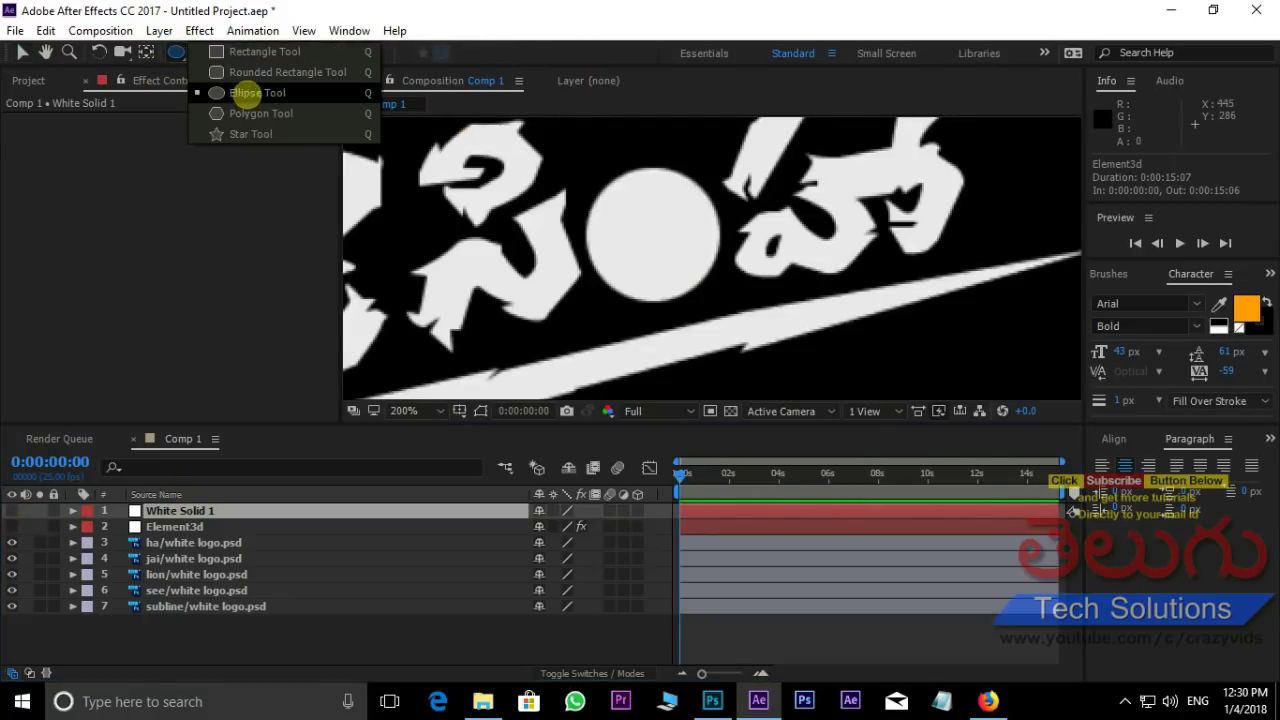
Step: Draw a circular ellipse mask on White Solid 1 sized to match the disc
{"action": "left_click", "coordinate": [246, 93]}
{"action": "left_click_drag", "start_coordinate": [647, 232], "coordinate": [660, 245]}
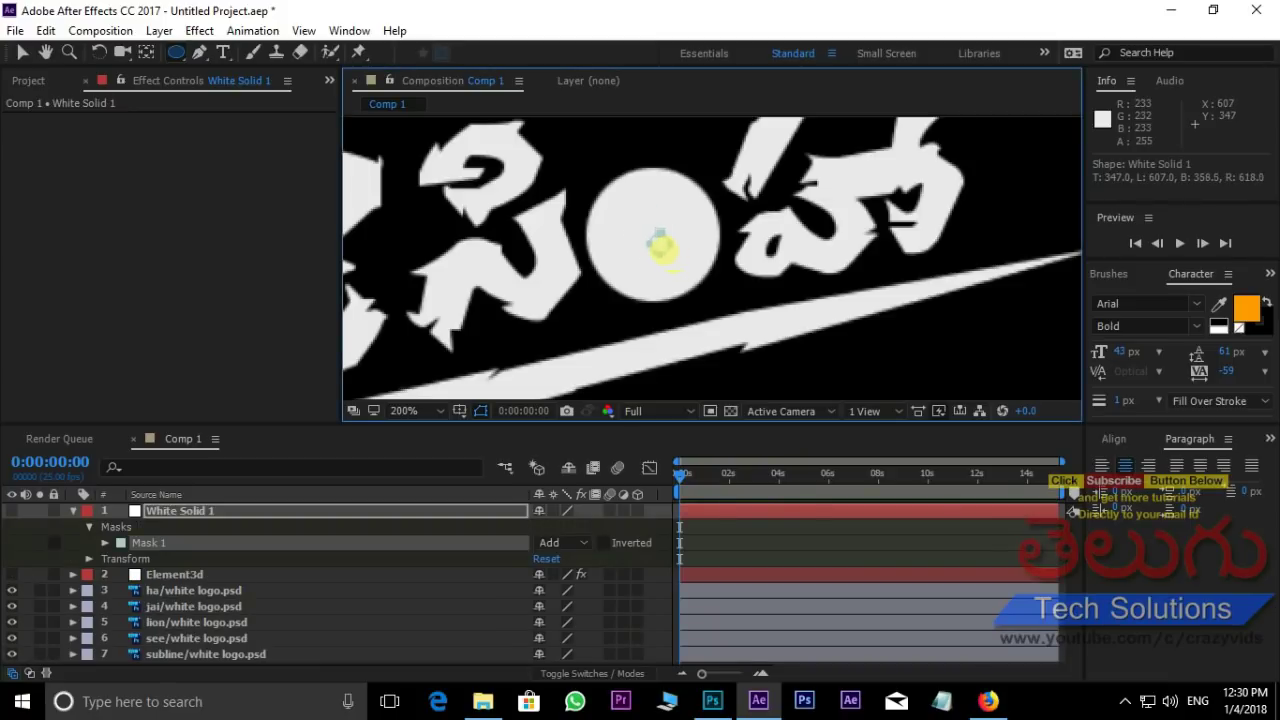
{"action": "left_click_drag", "start_coordinate": [678, 263], "coordinate": [678, 262]}
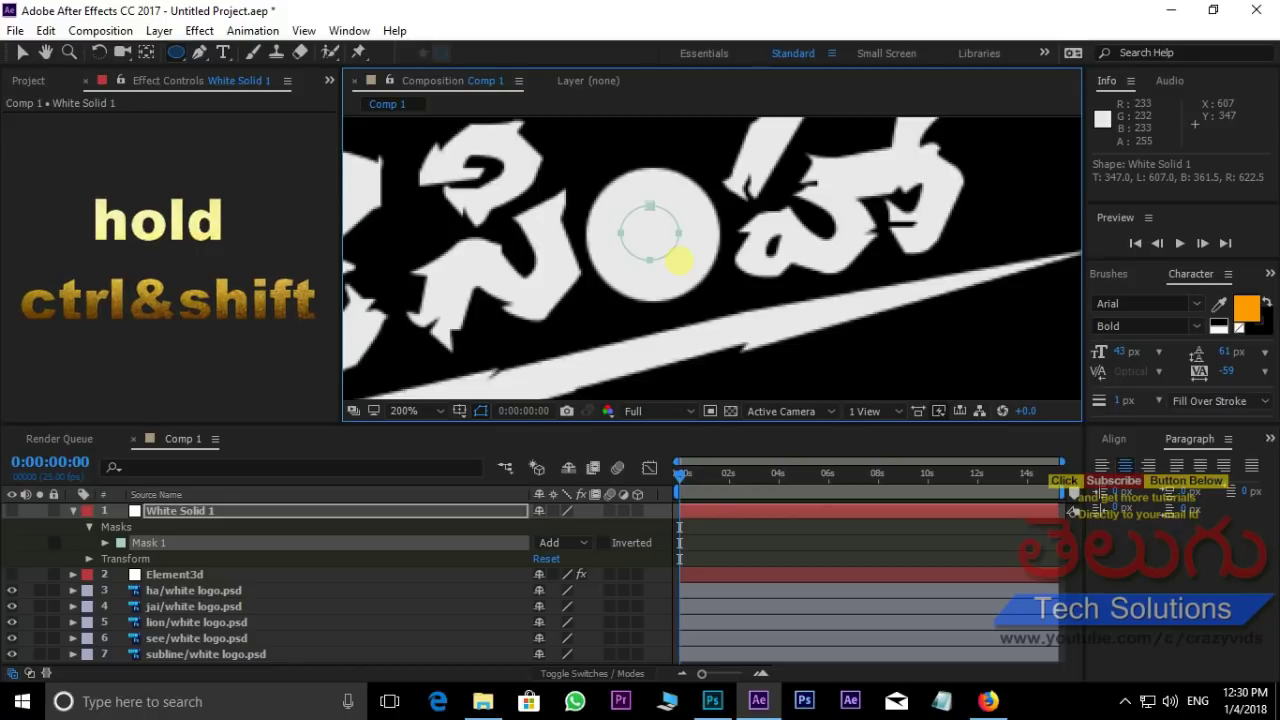
{"action": "left_click_drag", "start_coordinate": [690, 263], "coordinate": [719, 261]}
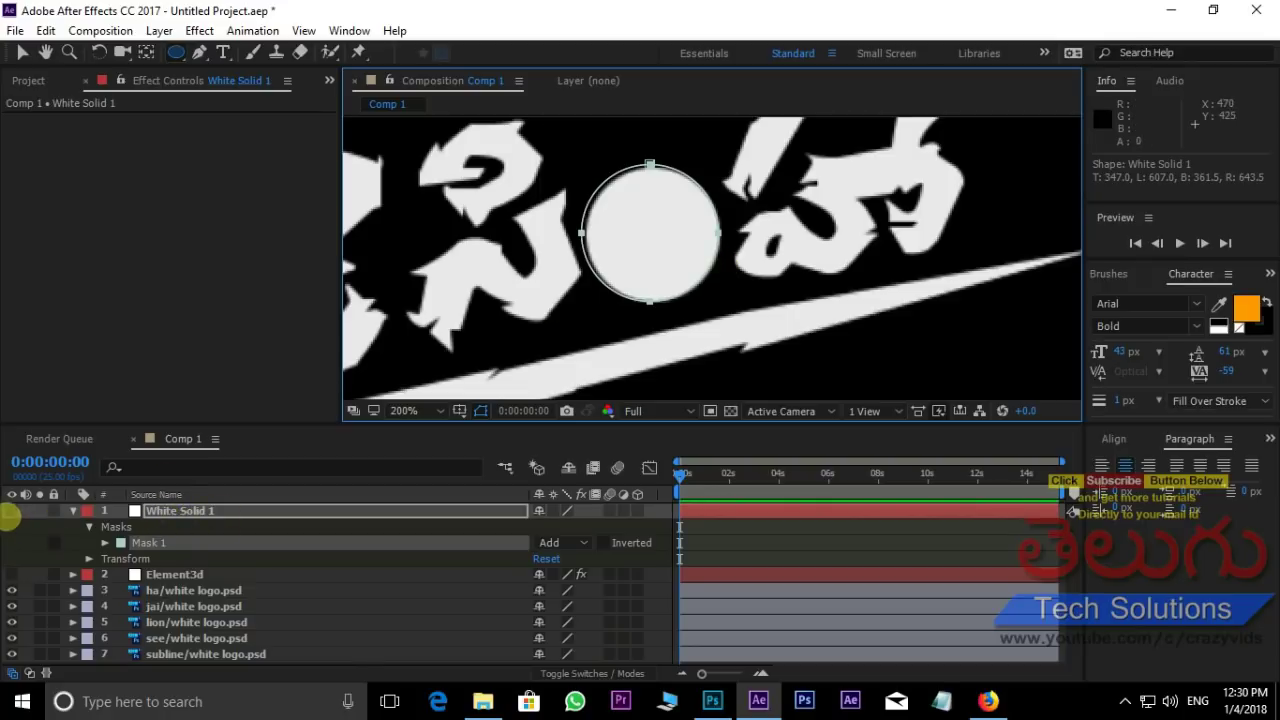
Step: Show the white solid, nudge the circle over the disc, and move it above the lion layer
{"action": "left_click", "coordinate": [12, 510]}
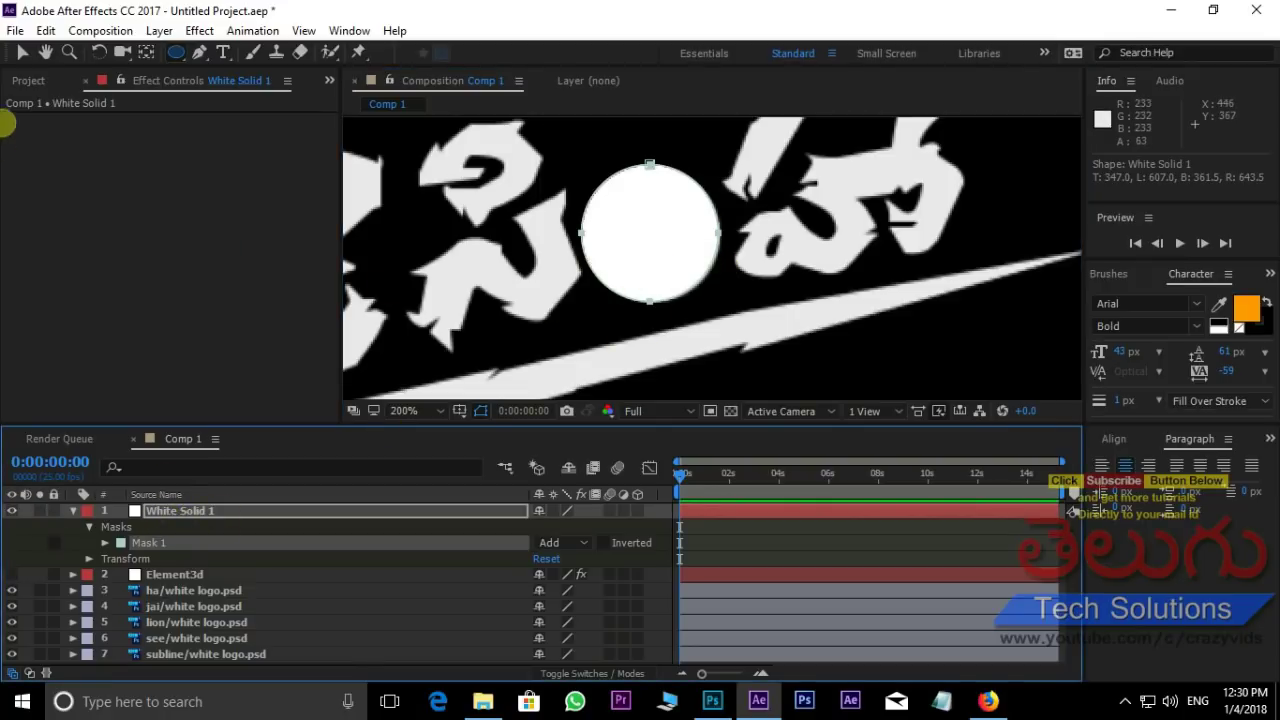
{"action": "left_click", "coordinate": [20, 53]}
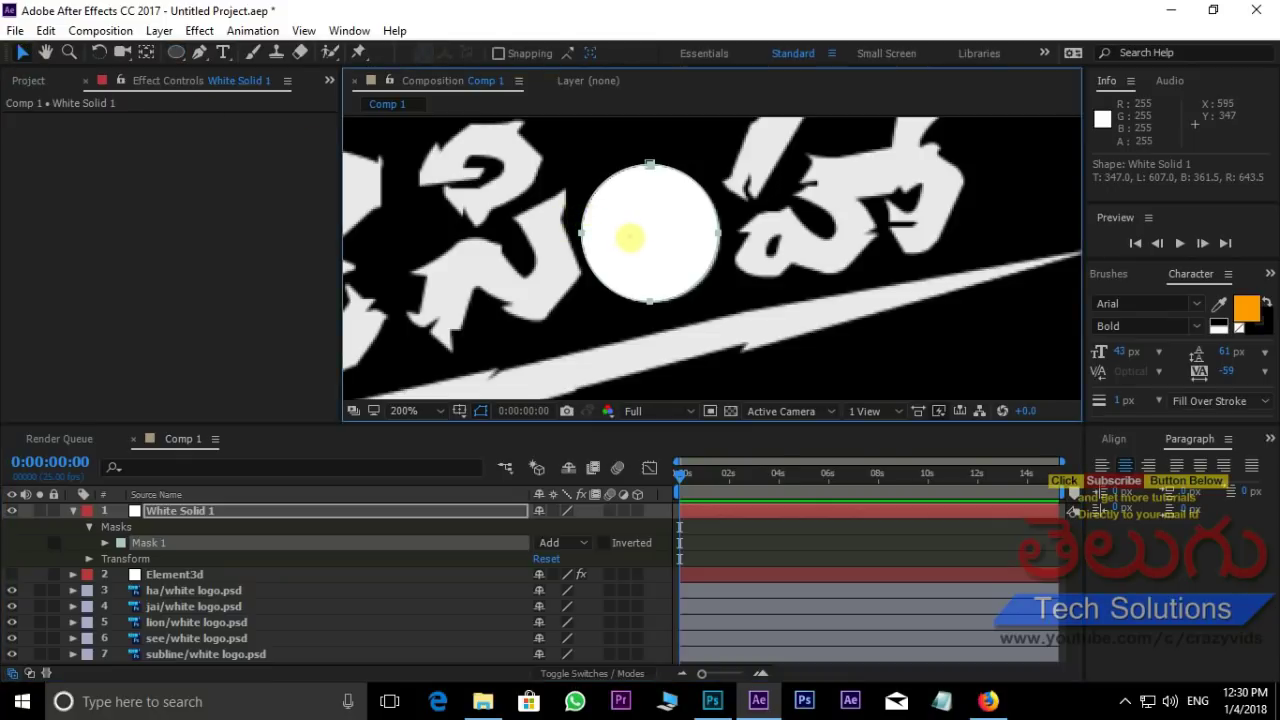
{"action": "left_click_drag", "start_coordinate": [643, 236], "coordinate": [647, 253]}
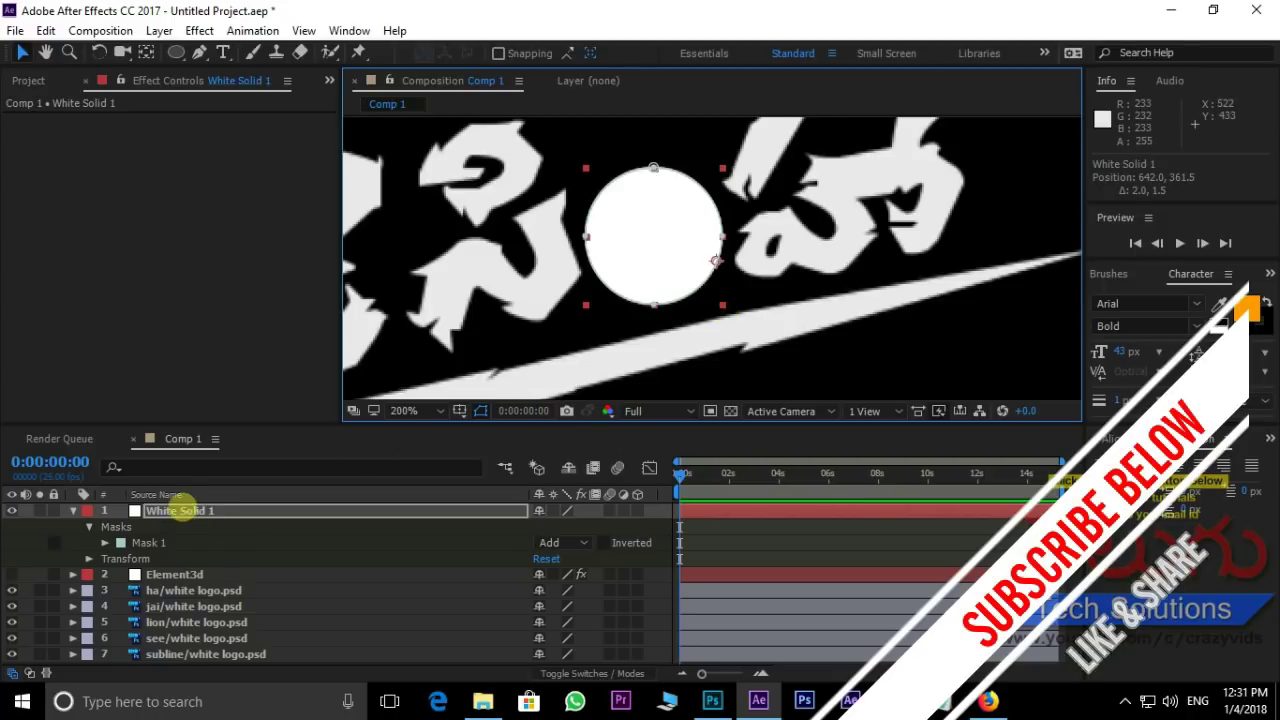
{"action": "mouse_move", "coordinate": [183, 510]}
{"action": "left_mouse_down"}
{"action": "mouse_move", "coordinate": [193, 622]}
{"action": "mouse_move", "coordinate": [198, 606]}
{"action": "left_mouse_up"}
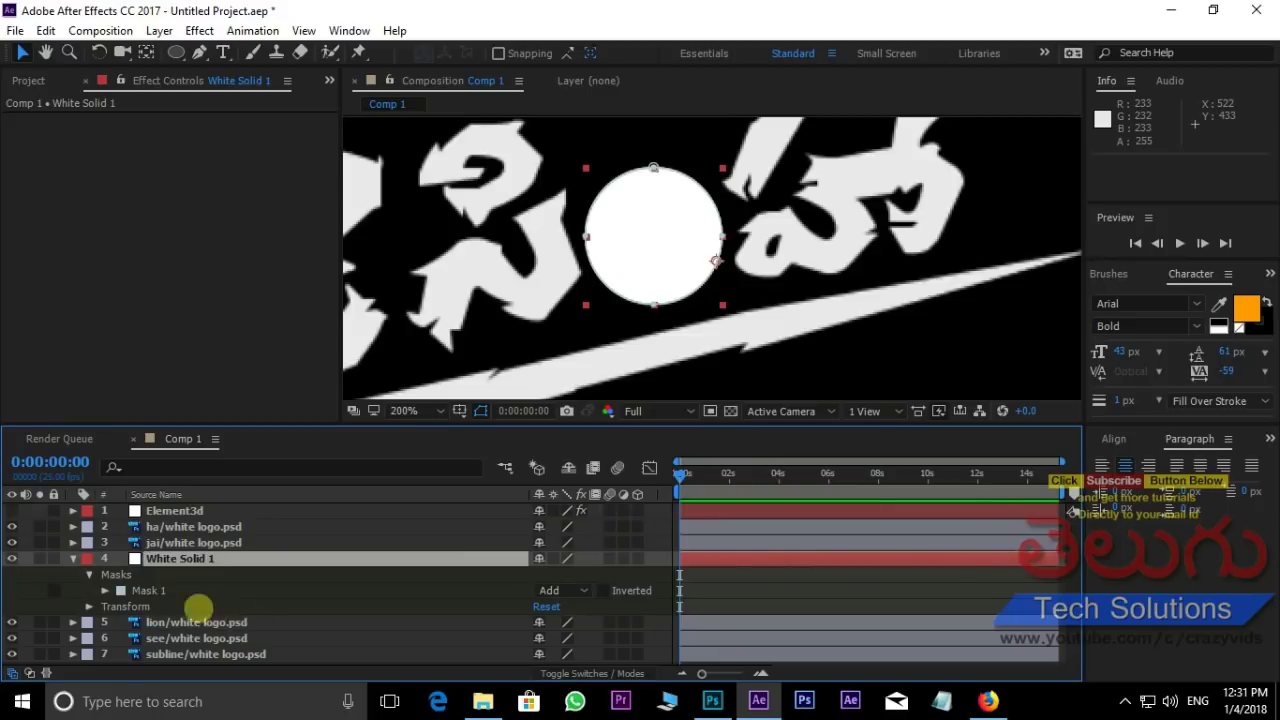
Step: Copy the name of the lion/white logo.psd layer
{"action": "left_click", "coordinate": [70, 558]}
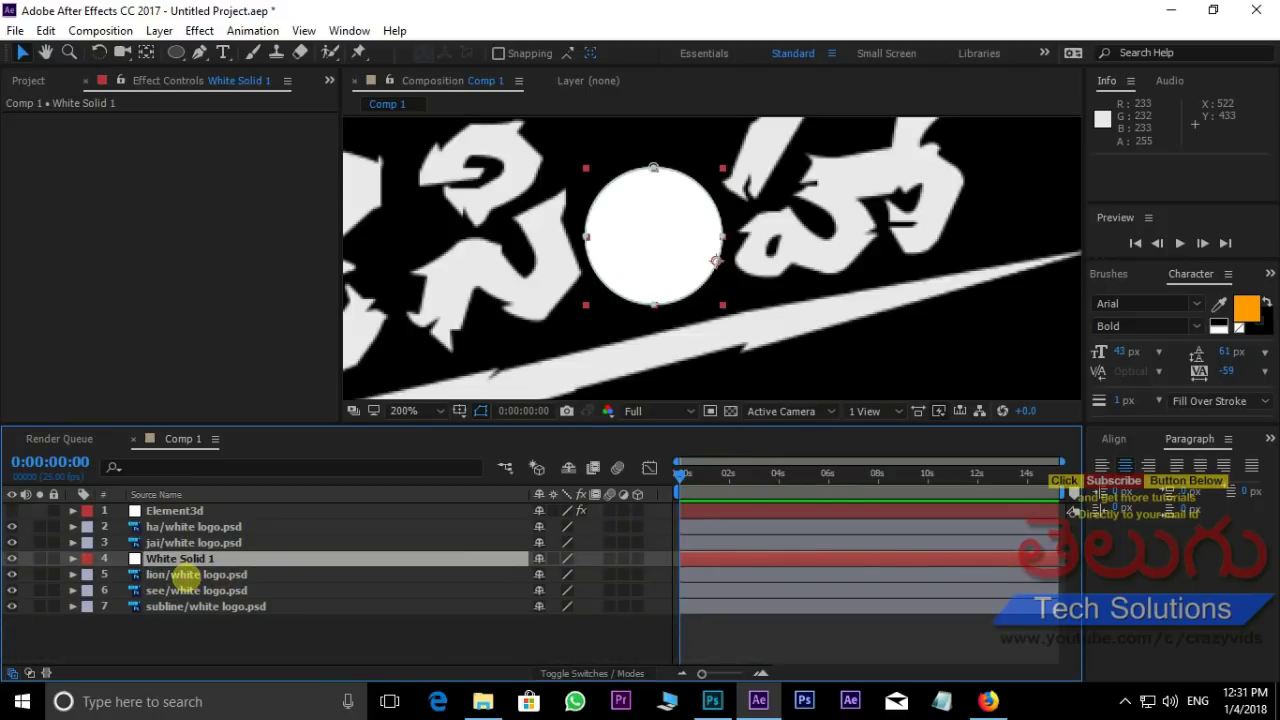
{"action": "left_click", "coordinate": [190, 575]}
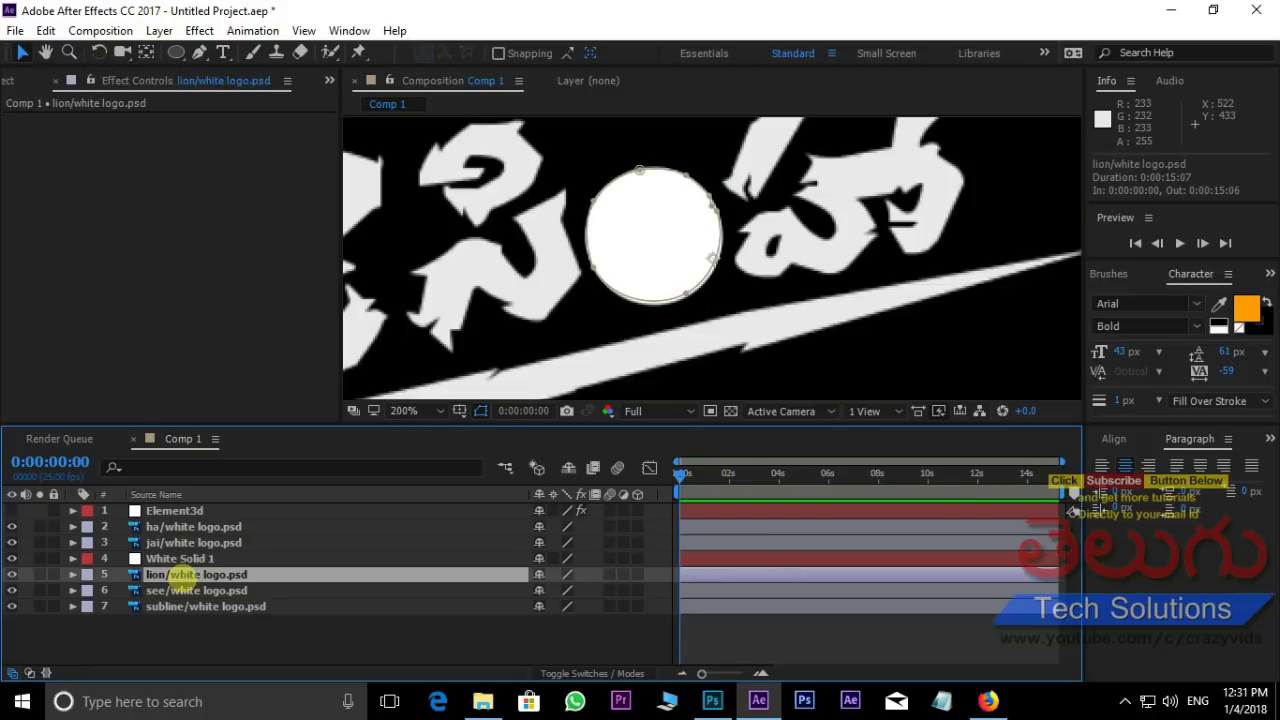
{"action": "right_click", "coordinate": [183, 575]}
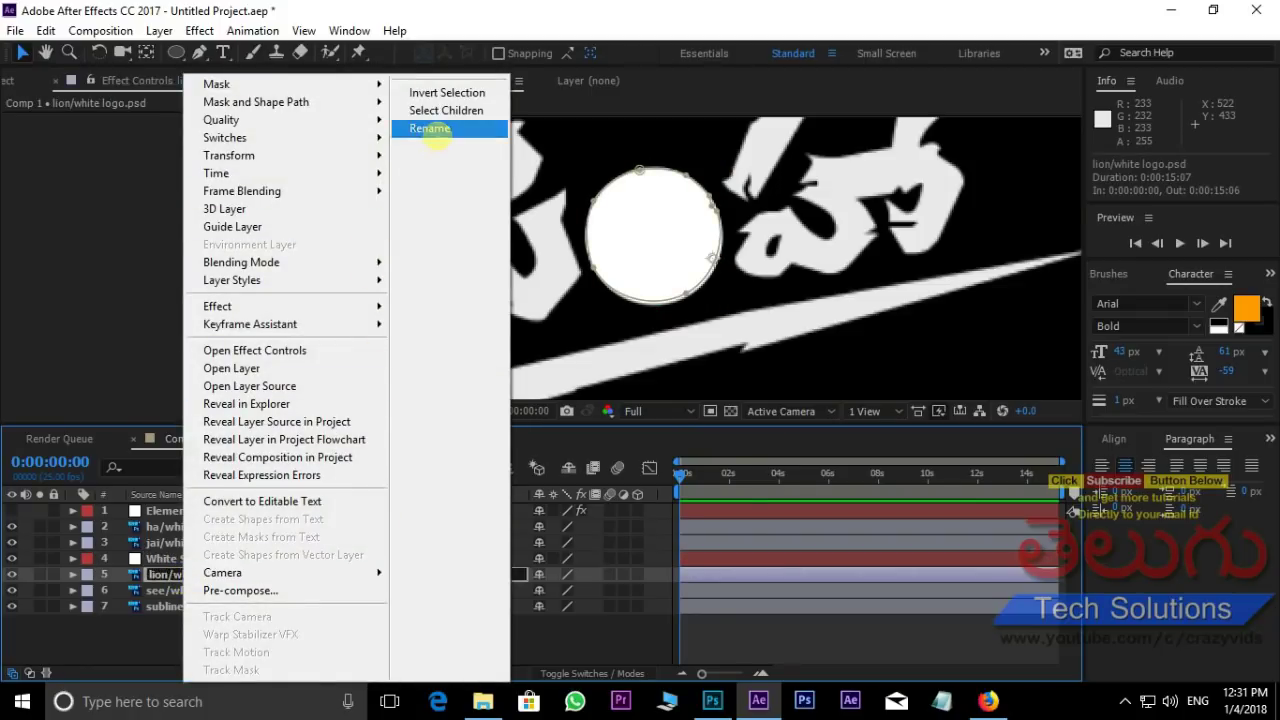
{"action": "left_click", "coordinate": [430, 129]}
{"action": "right_click", "coordinate": [213, 574]}
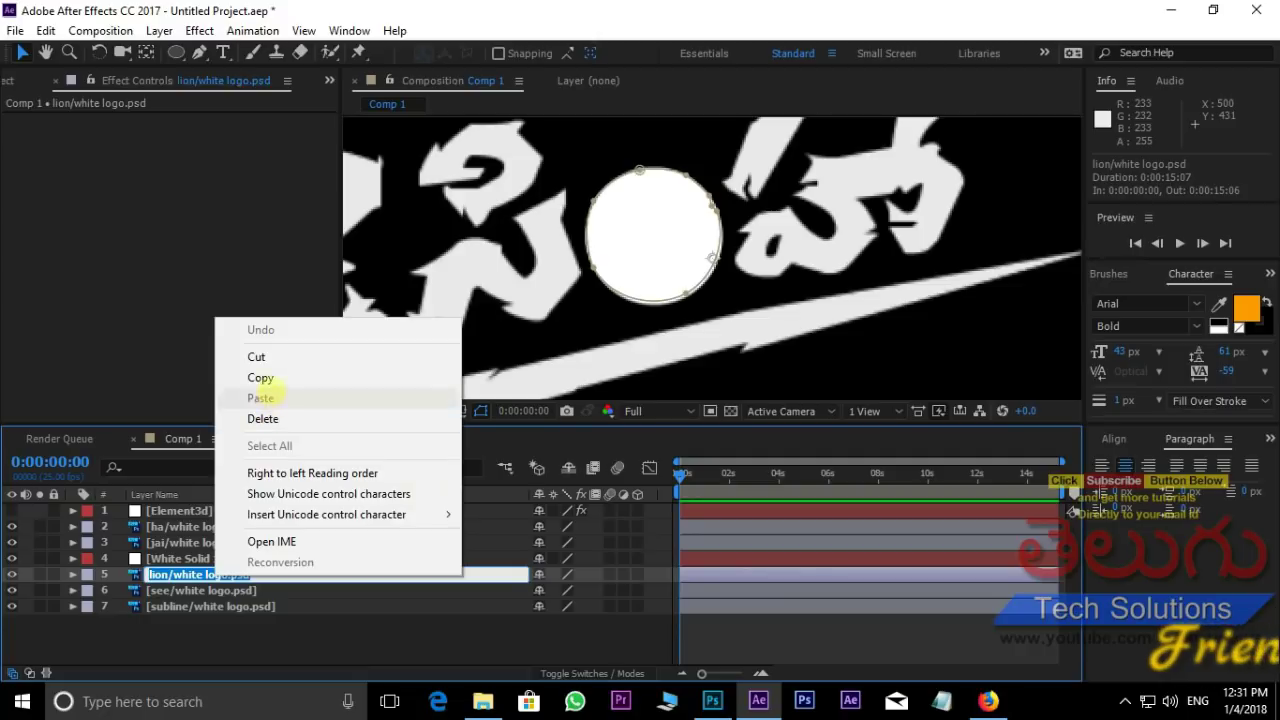
{"action": "left_click", "coordinate": [255, 378]}
Step: Rename White Solid 1 to lion/white logo.psd and delete the original lion layer
{"action": "right_click", "coordinate": [195, 557]}
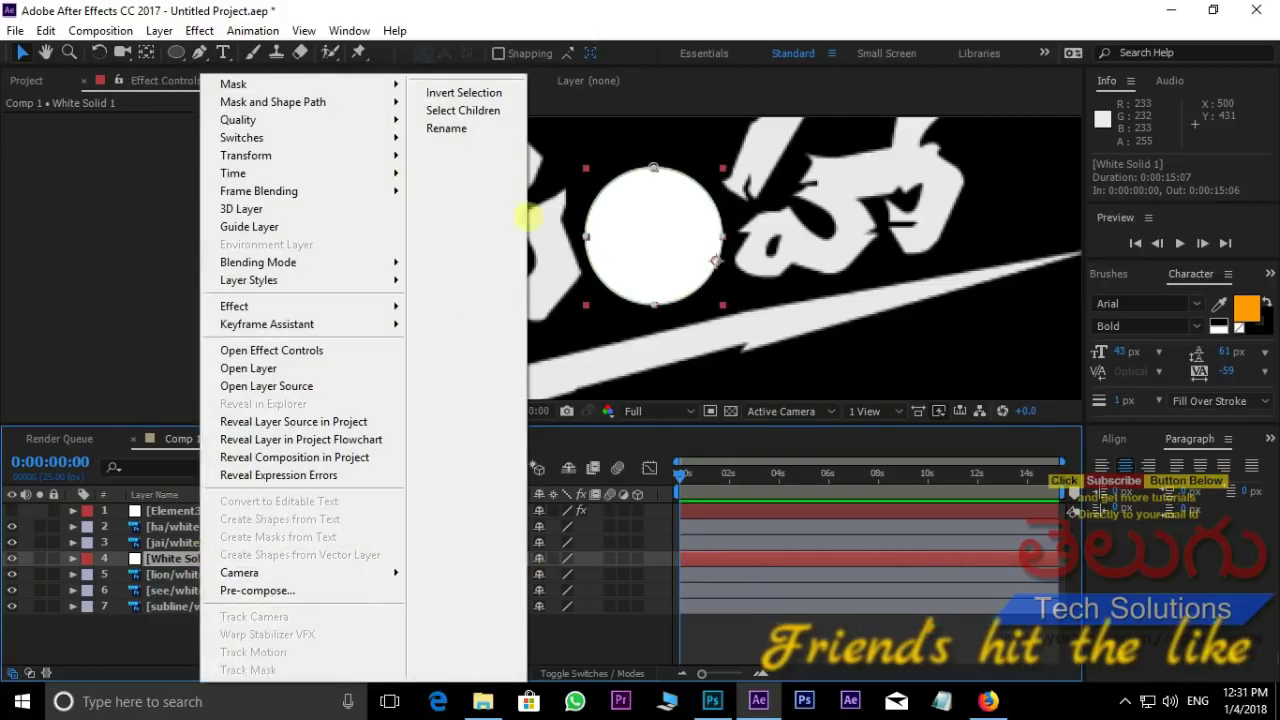
{"action": "left_click", "coordinate": [457, 126]}
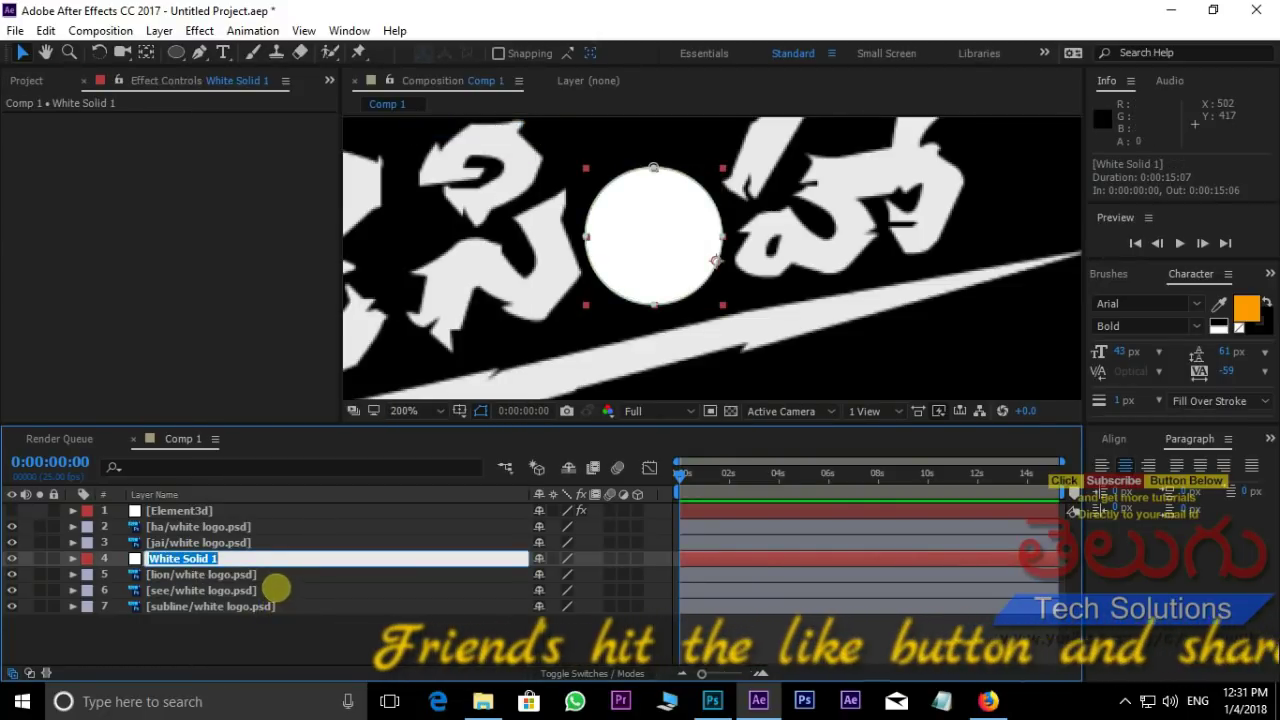
{"action": "key", "text": "ctrl+v"}
{"action": "left_click", "coordinate": [190, 574]}
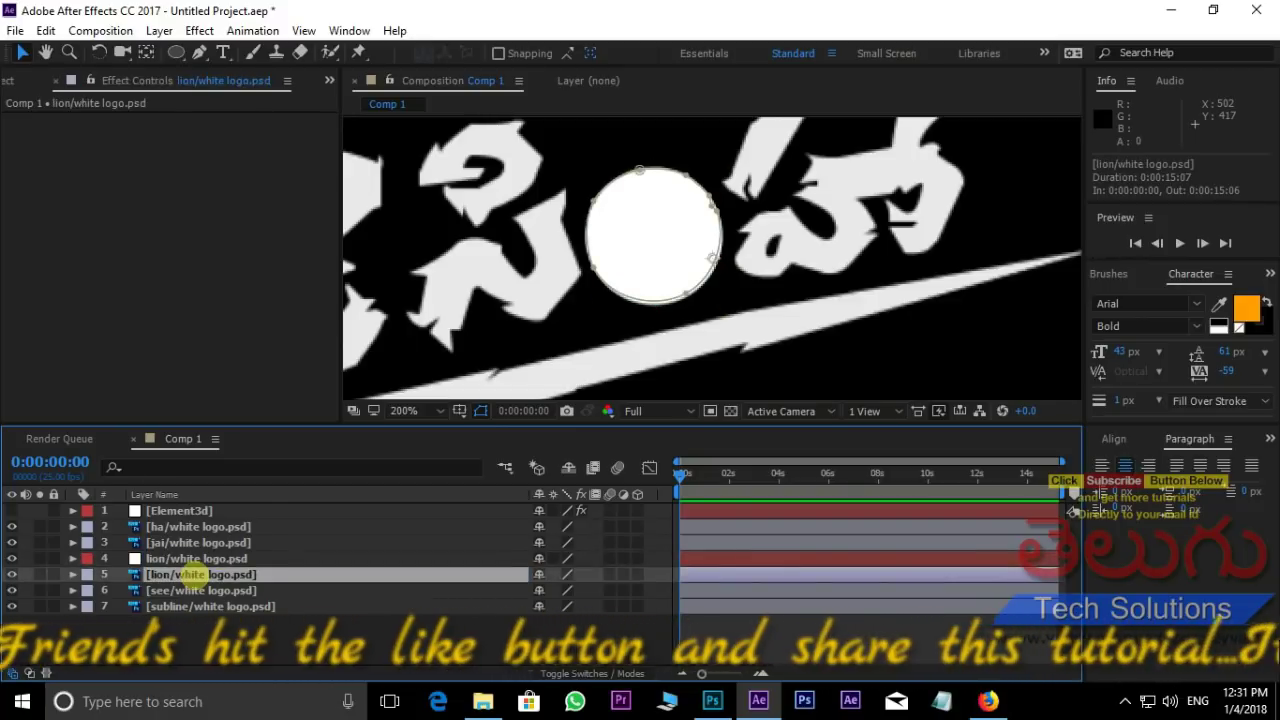
{"action": "key", "text": "Delete"}
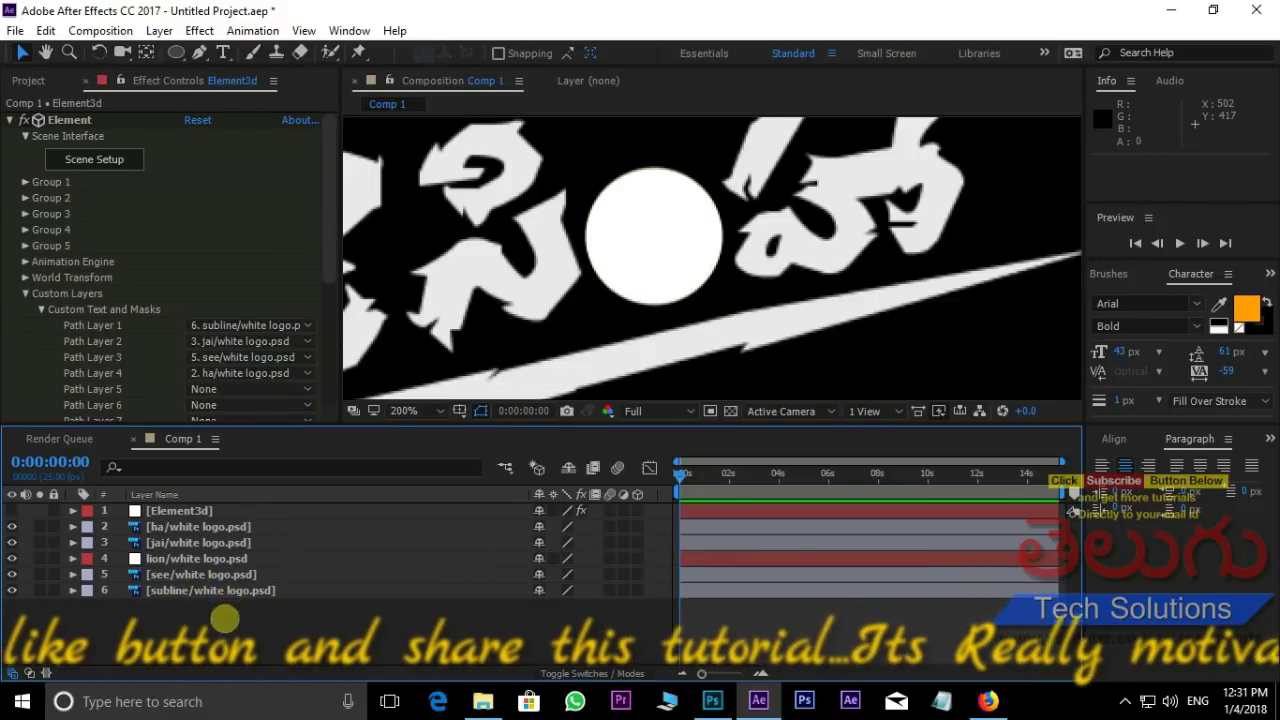
Step: Set Element3d's Custom Layers Path Layer 5 to 4. lion/white logo.psd
{"action": "left_click", "coordinate": [180, 510]}
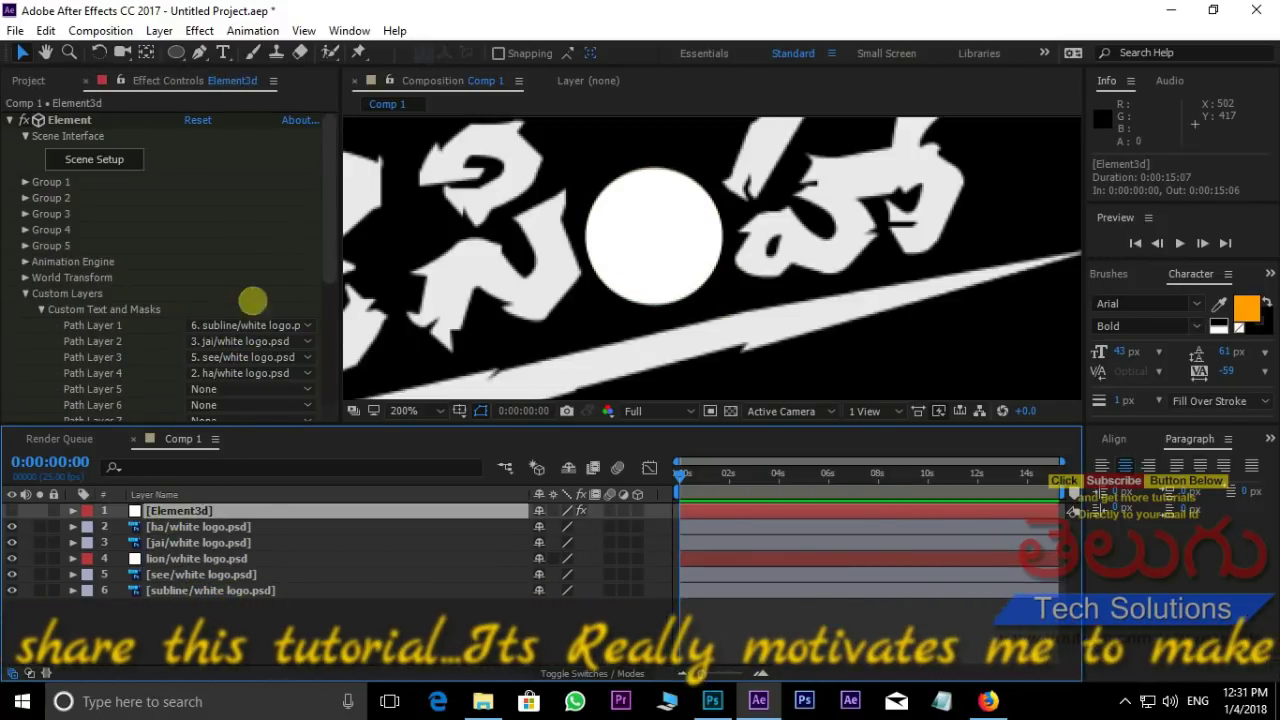
{"action": "left_click_drag", "start_coordinate": [329, 243], "coordinate": [326, 275]}
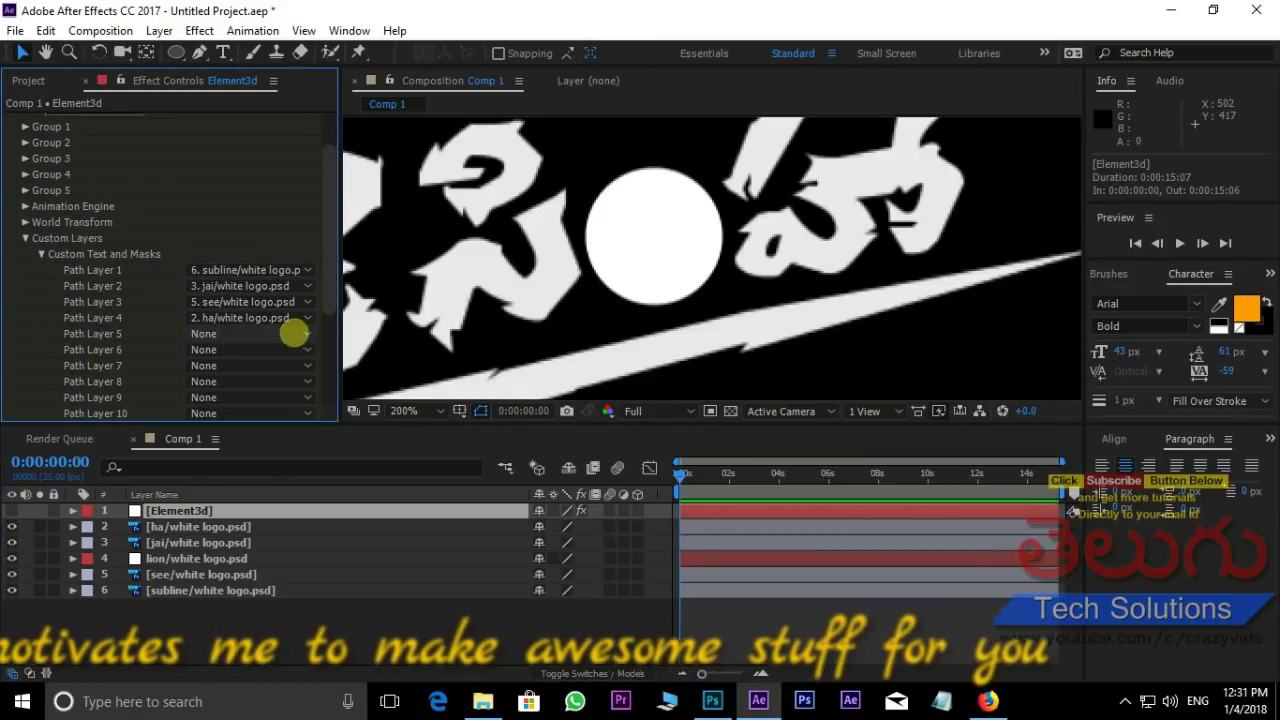
{"action": "left_click", "coordinate": [297, 333]}
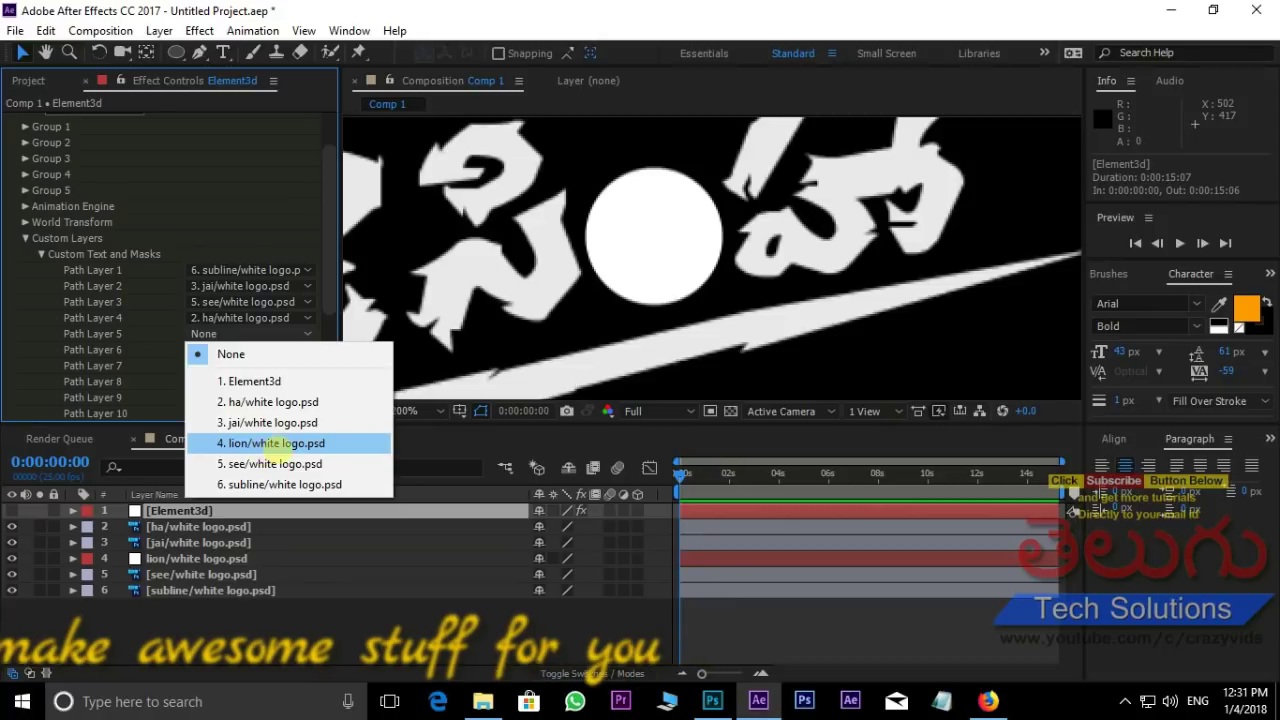
{"action": "left_click", "coordinate": [243, 449]}
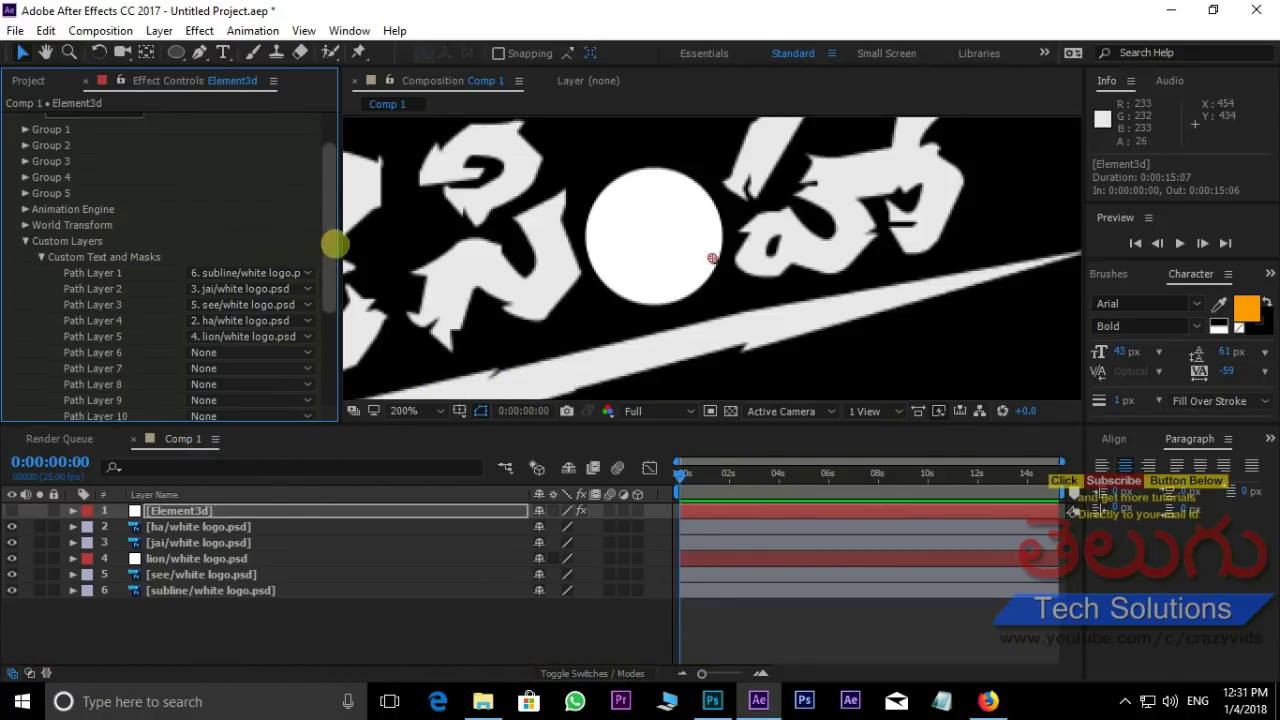
{"action": "scroll", "coordinate": [321, 250], "scroll_direction": "up", "scroll_amount": 2}
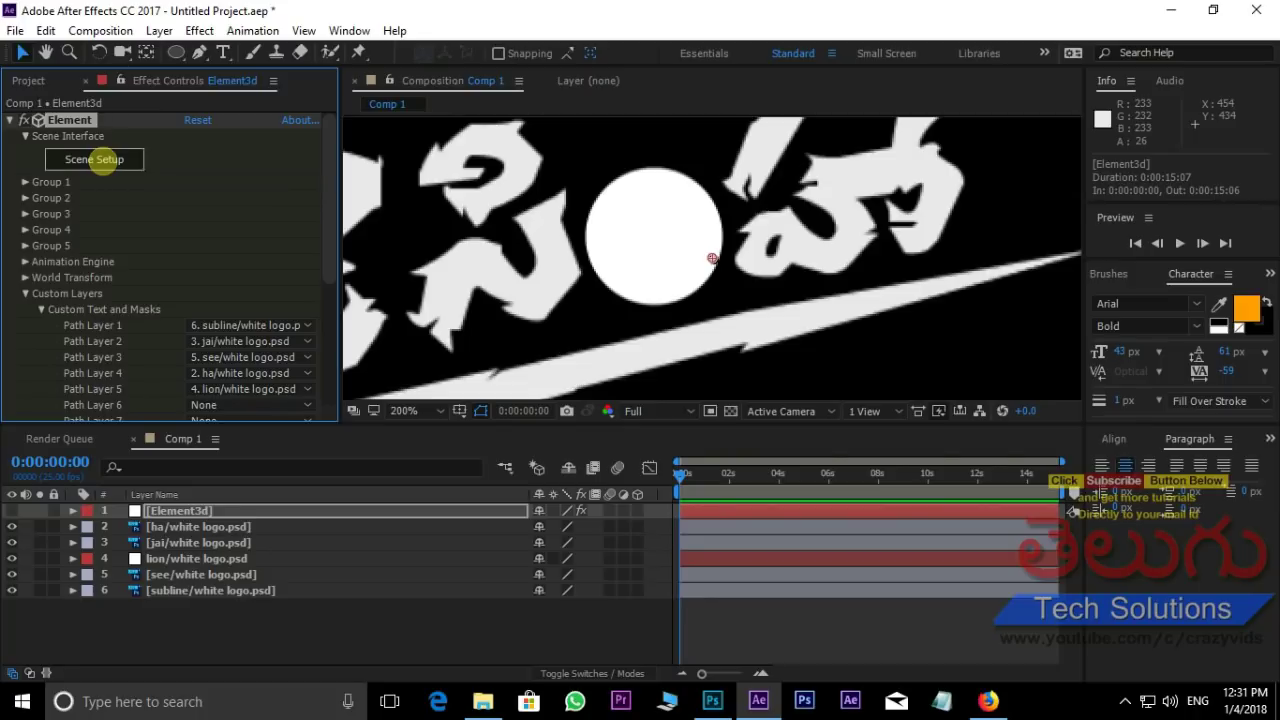
Step: Open Scene Setup, view the title from the Front, then return to Perspective
{"action": "left_click", "coordinate": [104, 162]}
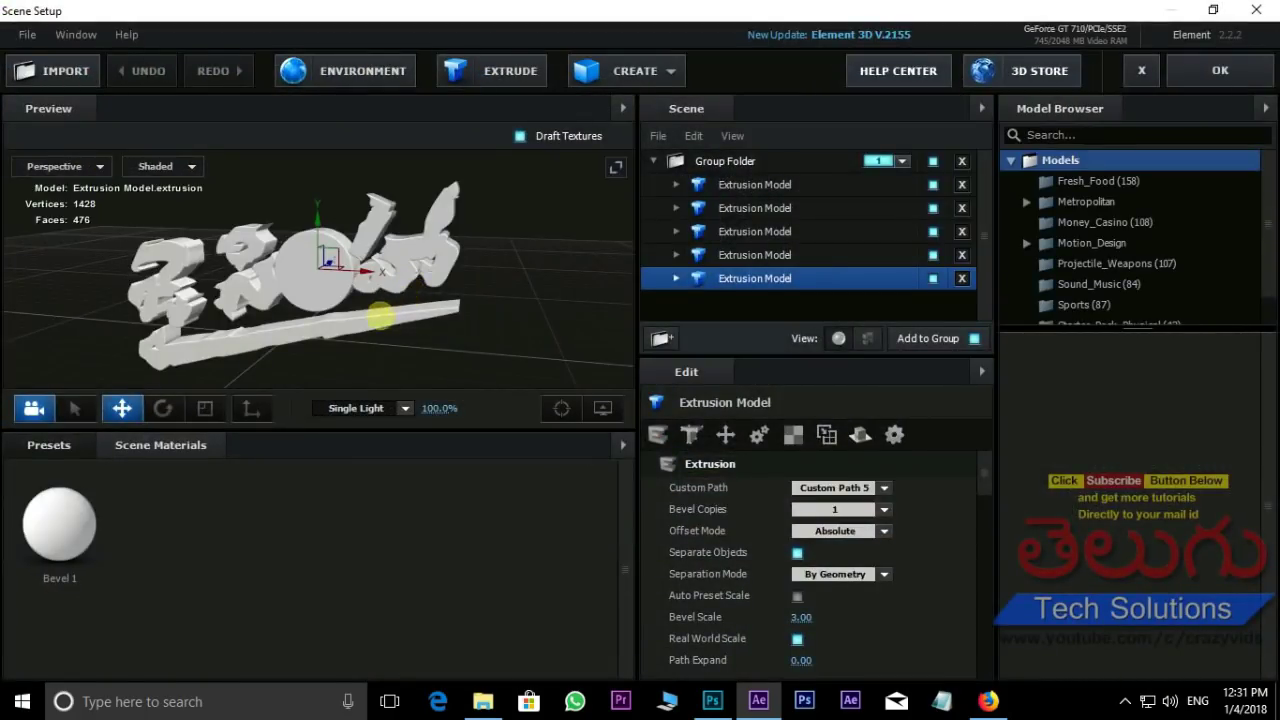
{"action": "left_click_drag", "start_coordinate": [444, 337], "coordinate": [466, 341]}
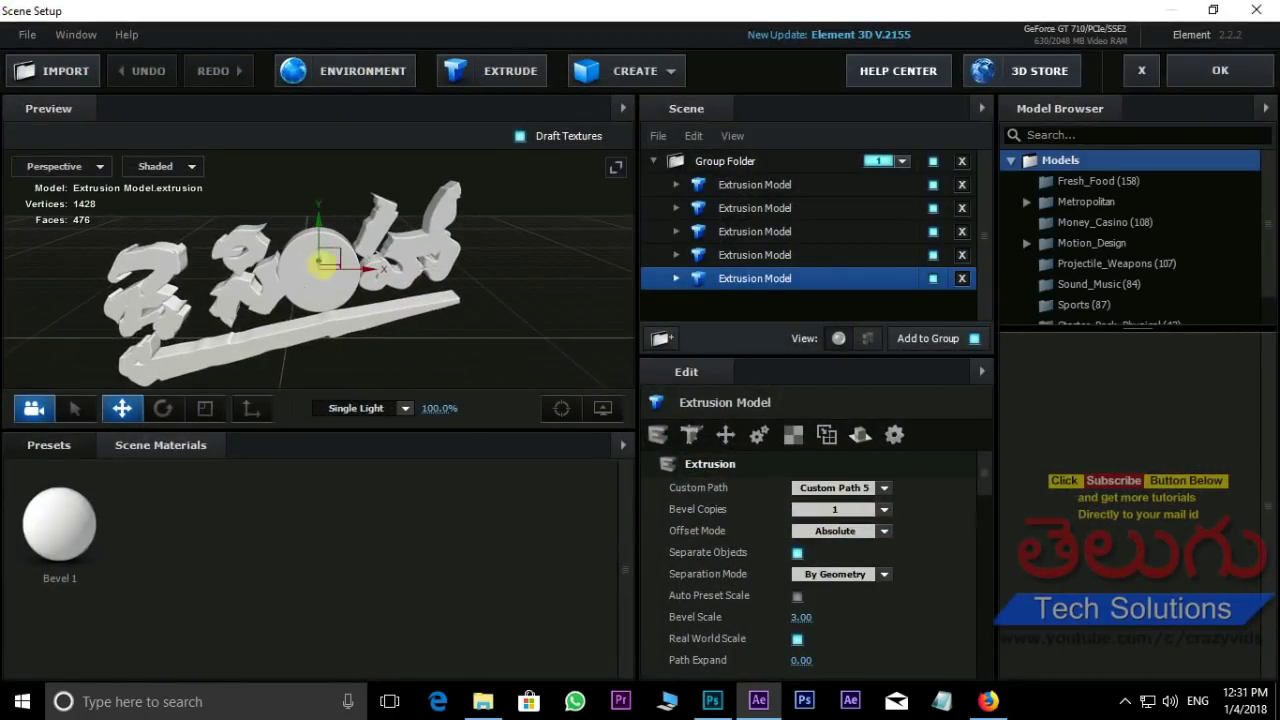
{"action": "left_click", "coordinate": [80, 166]}
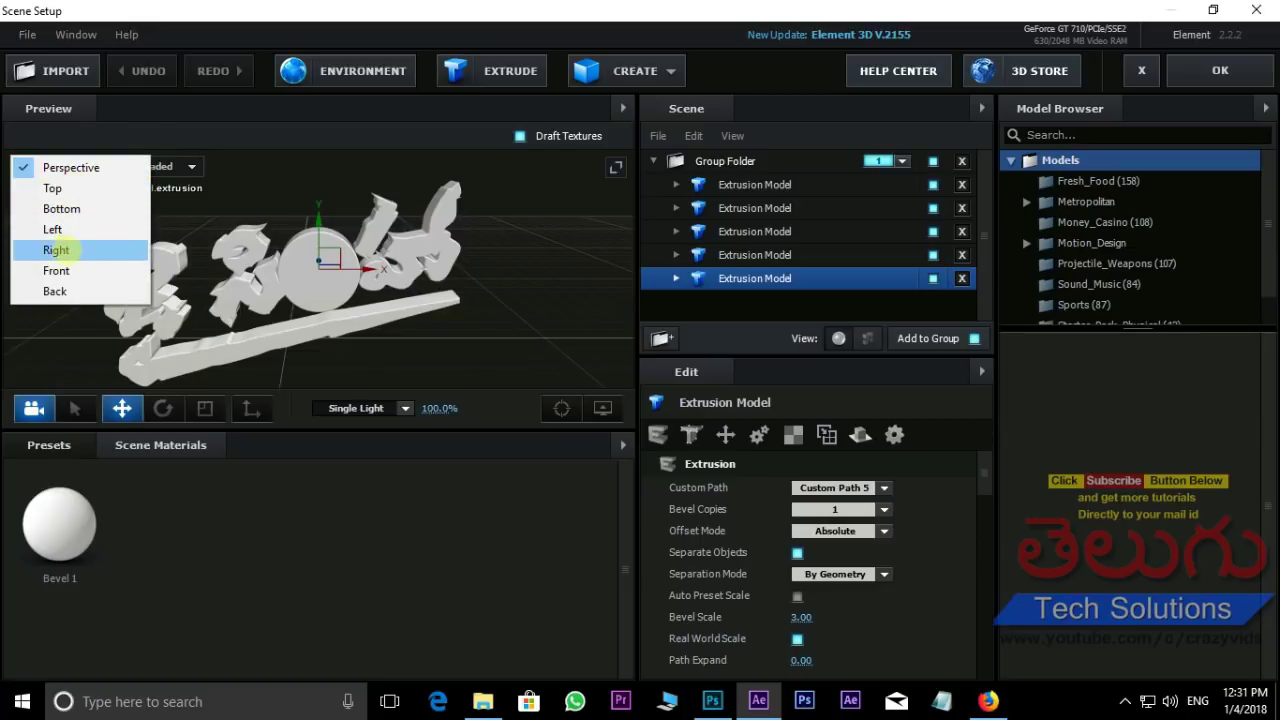
{"action": "left_click", "coordinate": [57, 270]}
{"action": "mouse_move", "coordinate": [329, 206]}
{"action": "left_mouse_down"}
{"action": "mouse_move", "coordinate": [440, 287]}
{"action": "mouse_move", "coordinate": [441, 276]}
{"action": "left_mouse_up"}
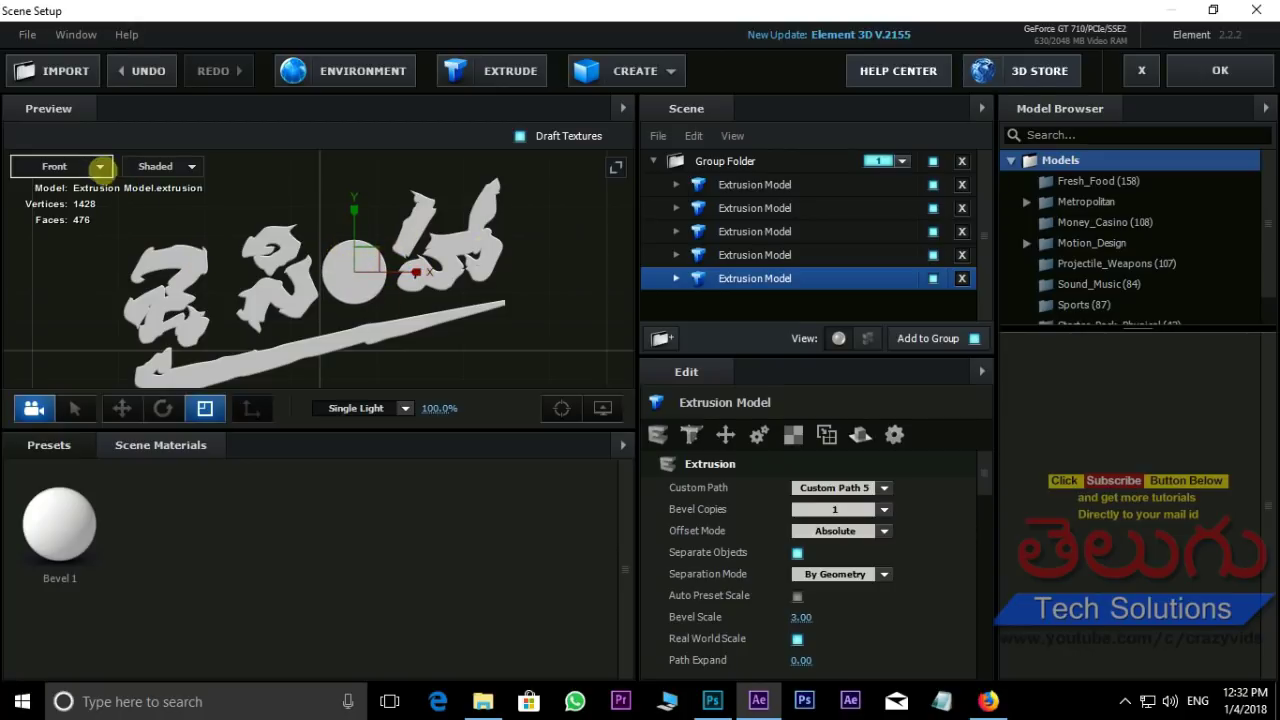
{"action": "left_click", "coordinate": [101, 168]}
{"action": "left_click", "coordinate": [57, 168]}
Step: Orbit and zoom around the extruded title to inspect the solid disc from several angles
{"action": "left_click_drag", "start_coordinate": [316, 315], "coordinate": [352, 236]}
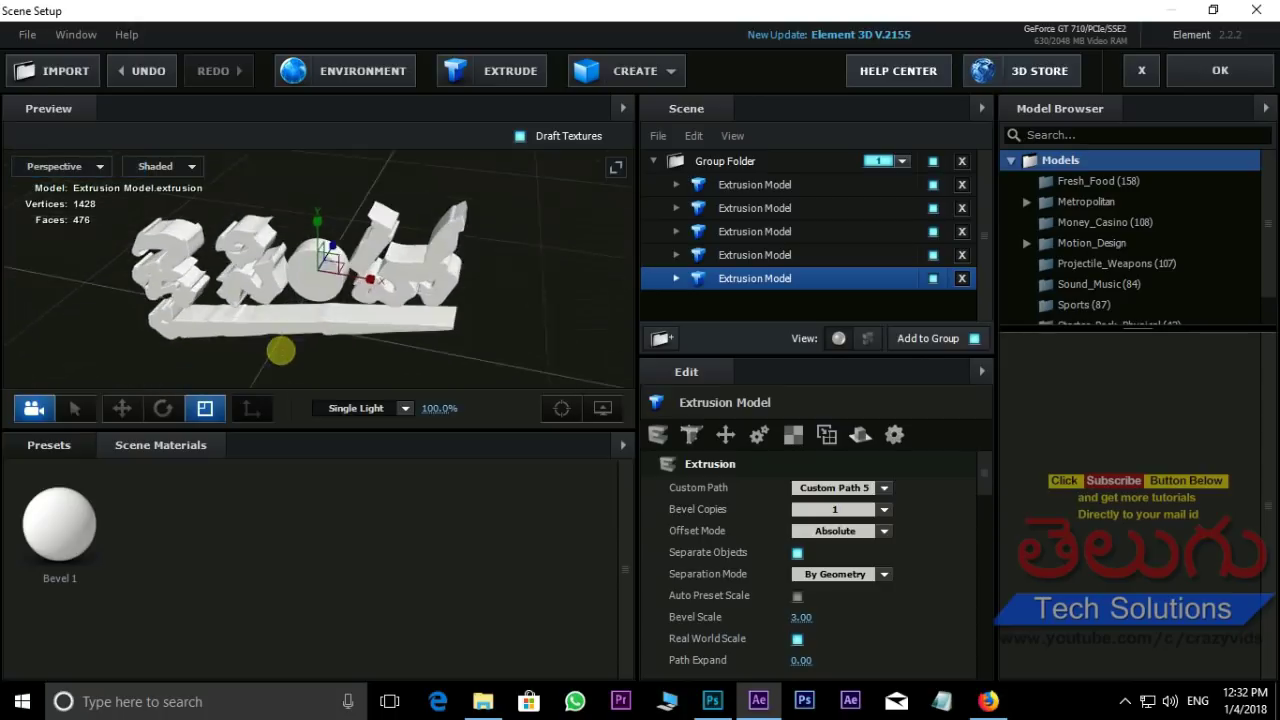
{"action": "scroll", "coordinate": [352, 236], "scroll_direction": "up", "scroll_amount": 2}
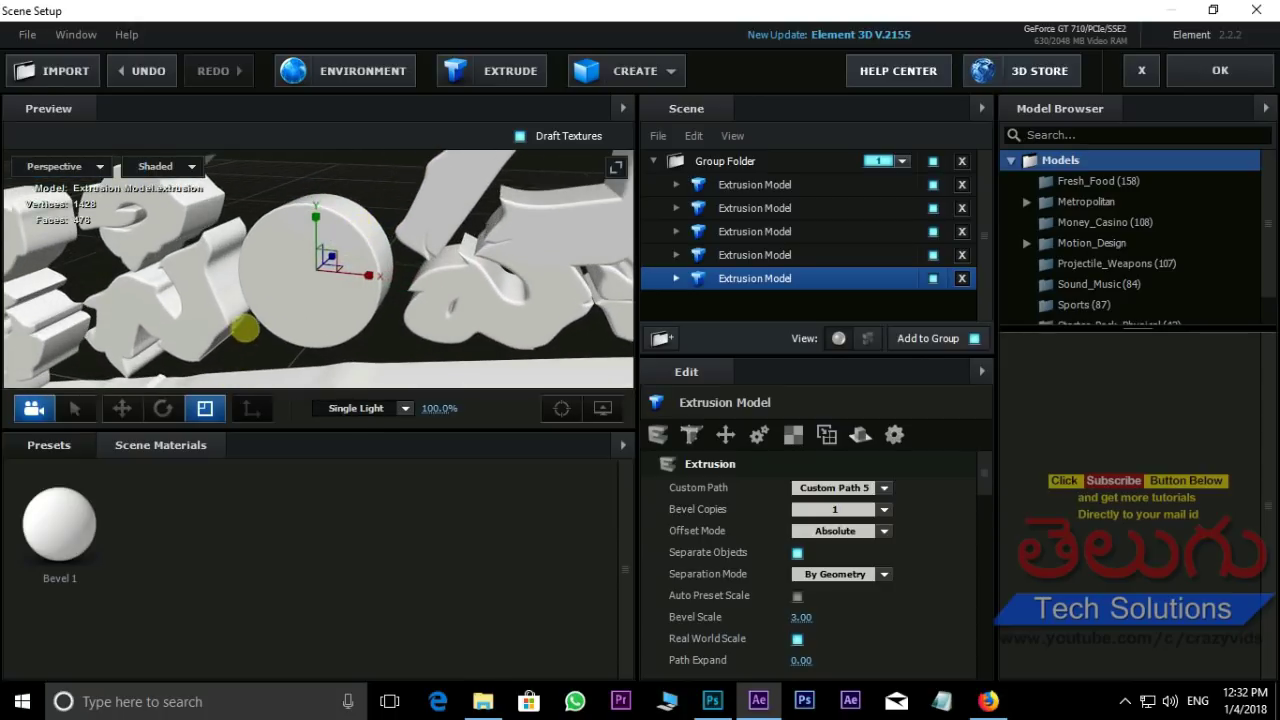
{"action": "mouse_move", "coordinate": [245, 328]}
{"action": "left_mouse_down"}
{"action": "mouse_move", "coordinate": [386, 397]}
{"action": "mouse_move", "coordinate": [535, 360]}
{"action": "left_mouse_up"}
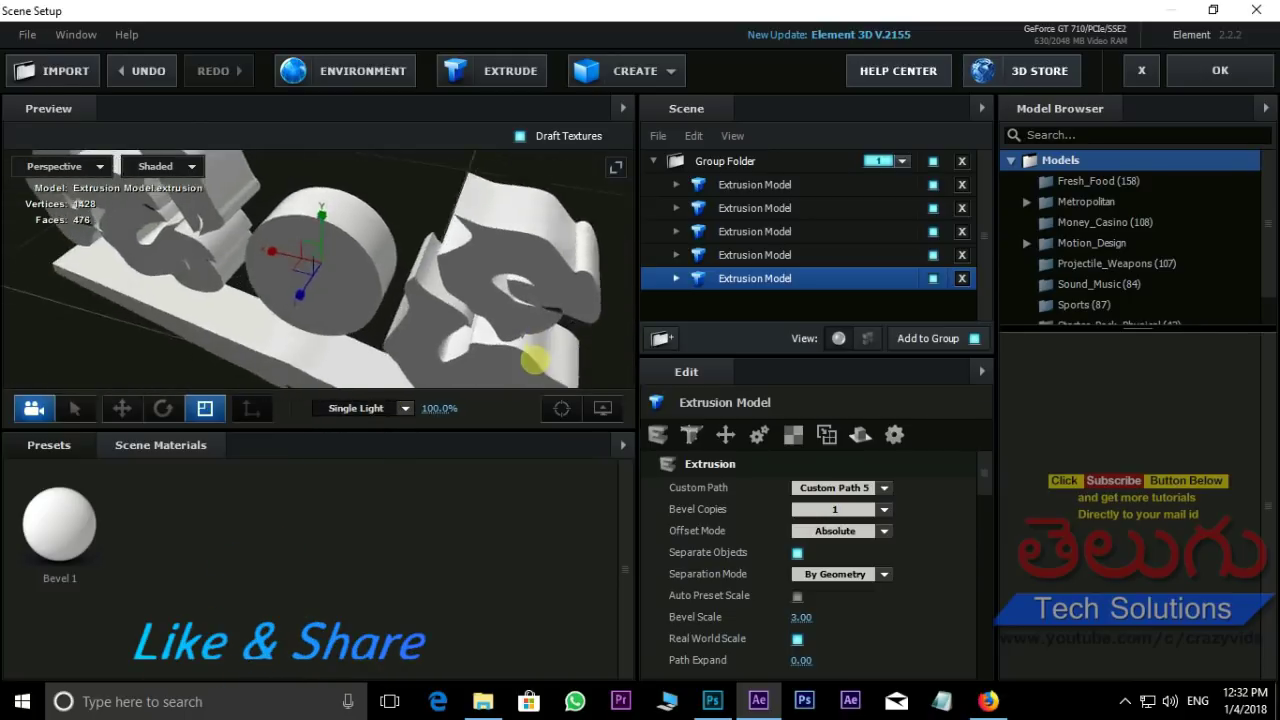
{"action": "mouse_move", "coordinate": [535, 360]}
{"action": "left_mouse_down"}
{"action": "mouse_move", "coordinate": [329, 333]}
{"action": "mouse_move", "coordinate": [237, 230]}
{"action": "left_mouse_up"}
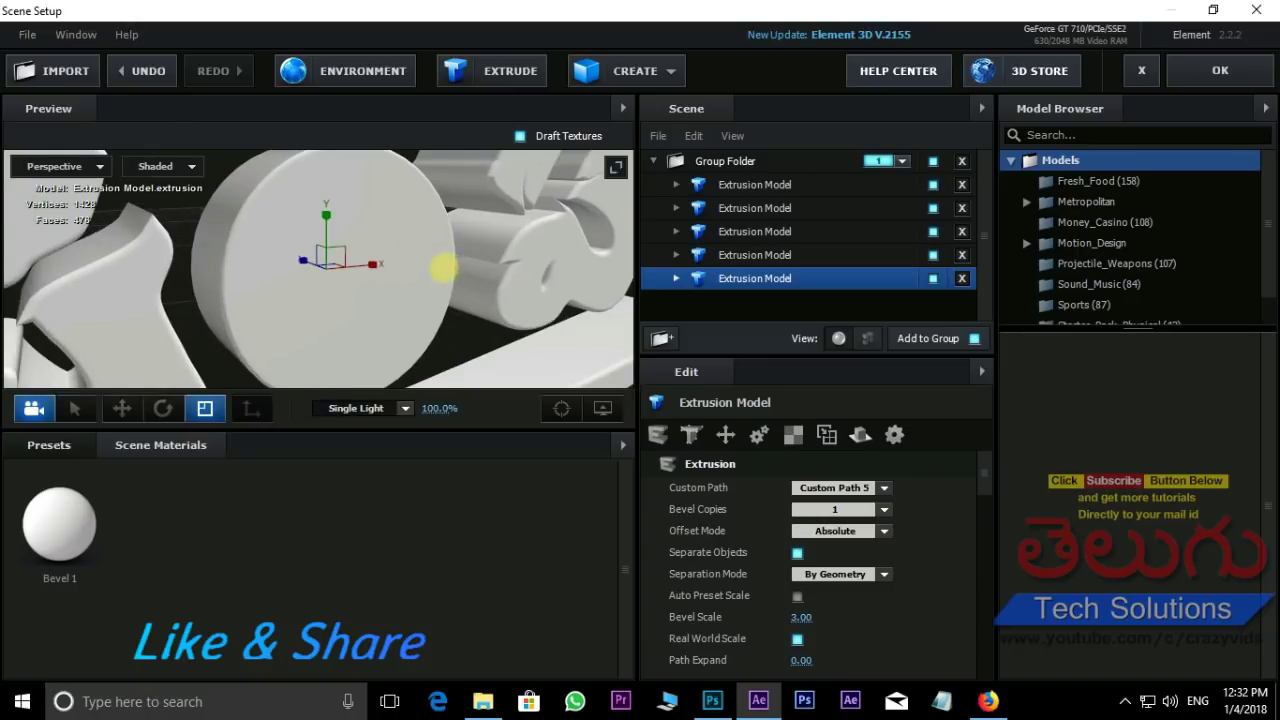
{"action": "scroll", "coordinate": [444, 268], "scroll_direction": "down", "scroll_amount": 5}
{"action": "scroll", "coordinate": [482, 266], "scroll_direction": "down", "scroll_amount": 3}
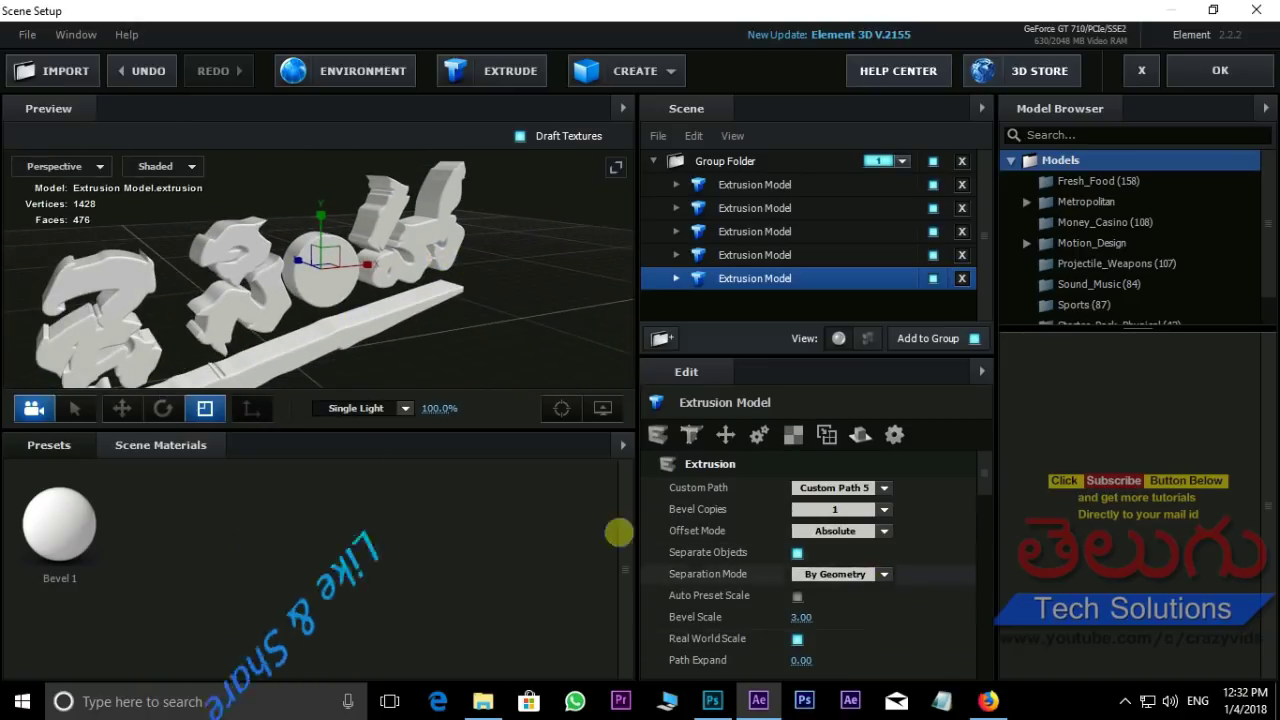
{"action": "left_click_drag", "start_coordinate": [407, 318], "coordinate": [455, 300]}
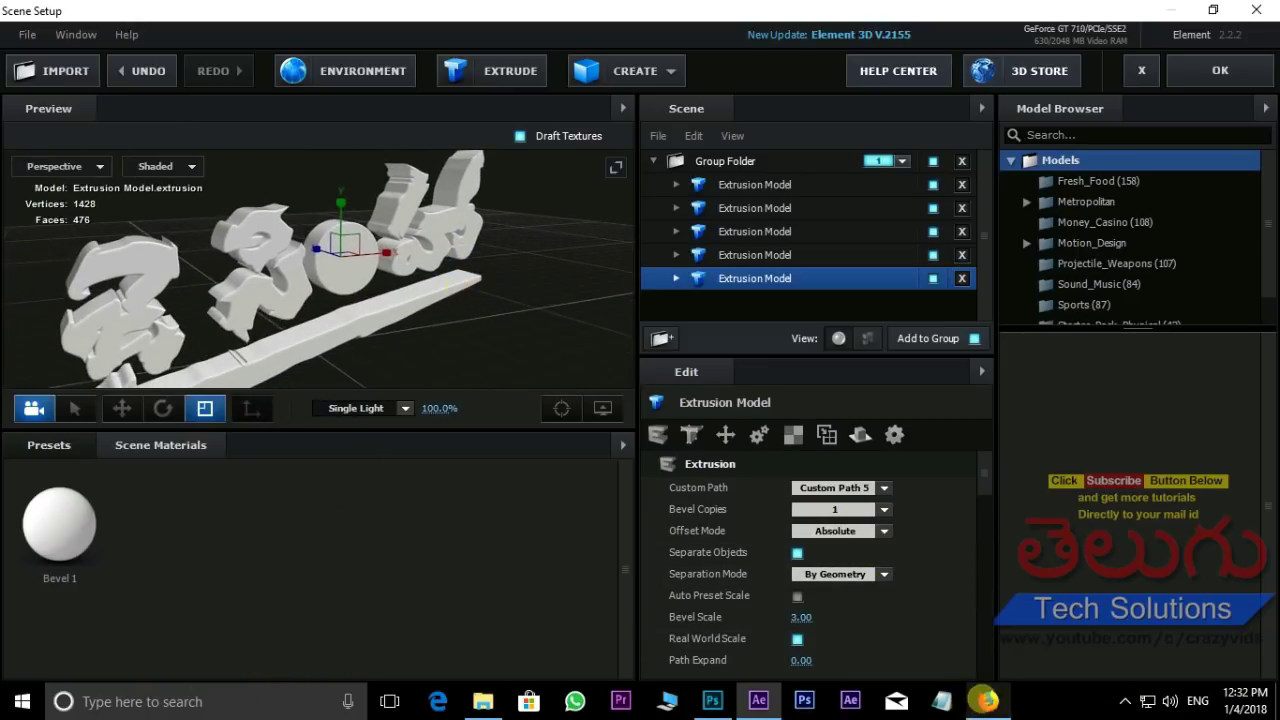
Step: Compare with the gold title frame in the reference trailer, then return to Element 3D
{"action": "left_click", "coordinate": [986, 700]}
{"action": "left_click", "coordinate": [725, 556]}
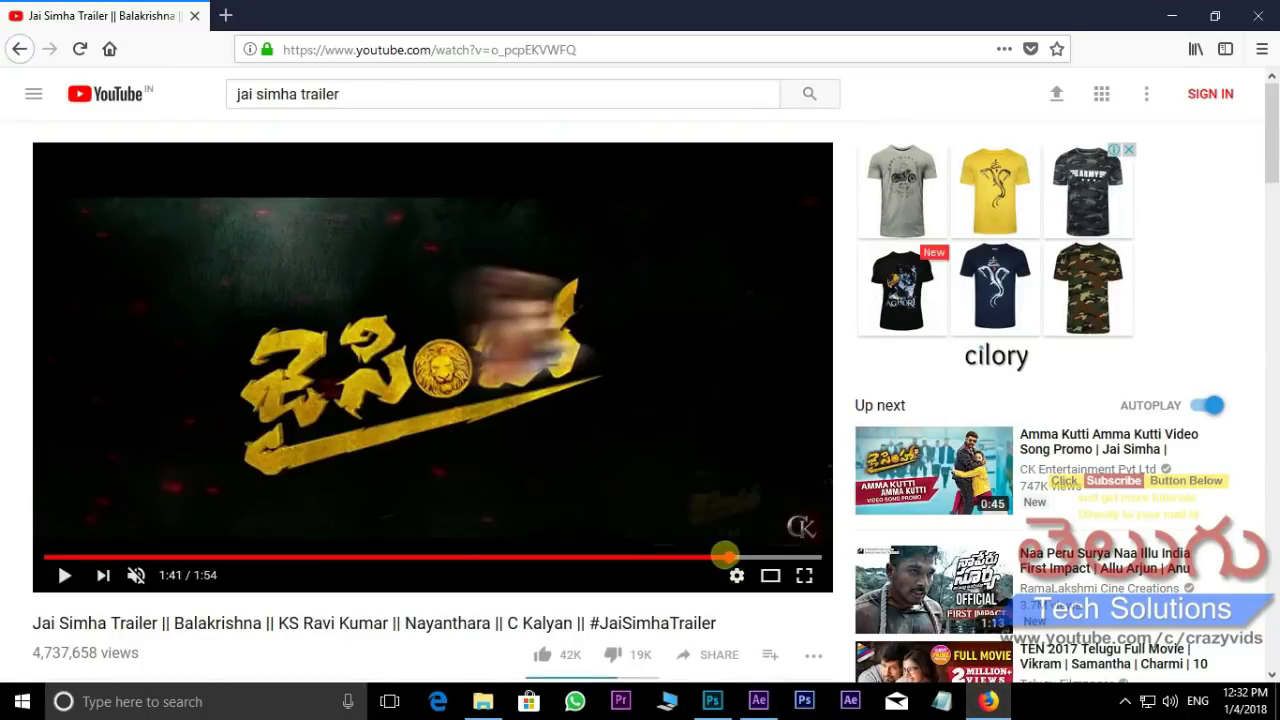
{"action": "key", "text": "alt+Tab"}
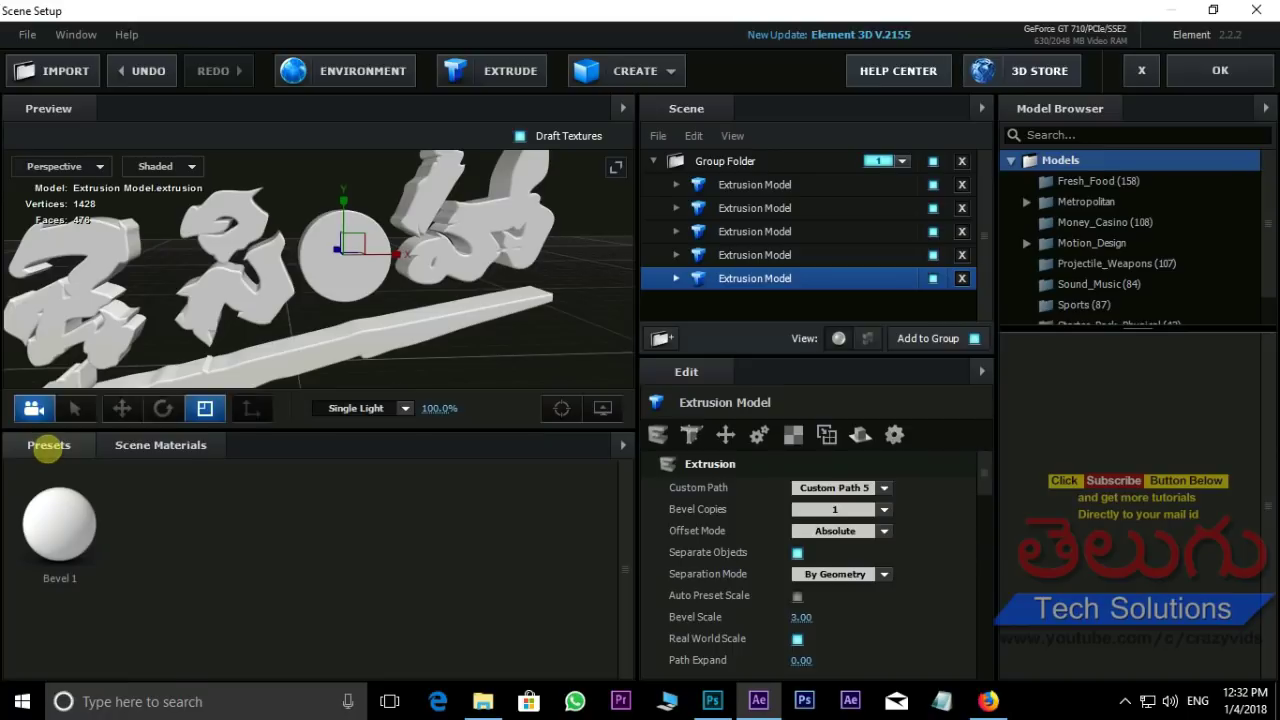
Step: Apply the copper_rough metal material from Pro_Shaders to the first letter
{"action": "left_click", "coordinate": [160, 445]}
{"action": "left_click", "coordinate": [103, 531]}
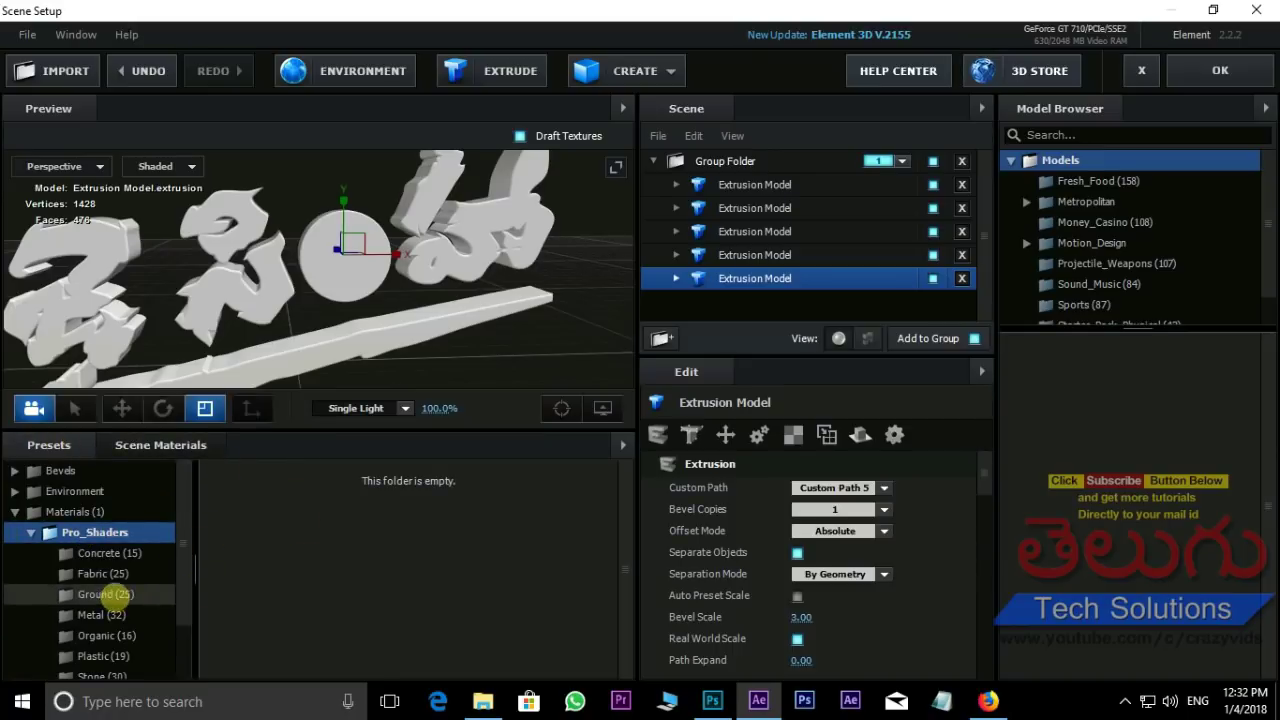
{"action": "left_click", "coordinate": [100, 614]}
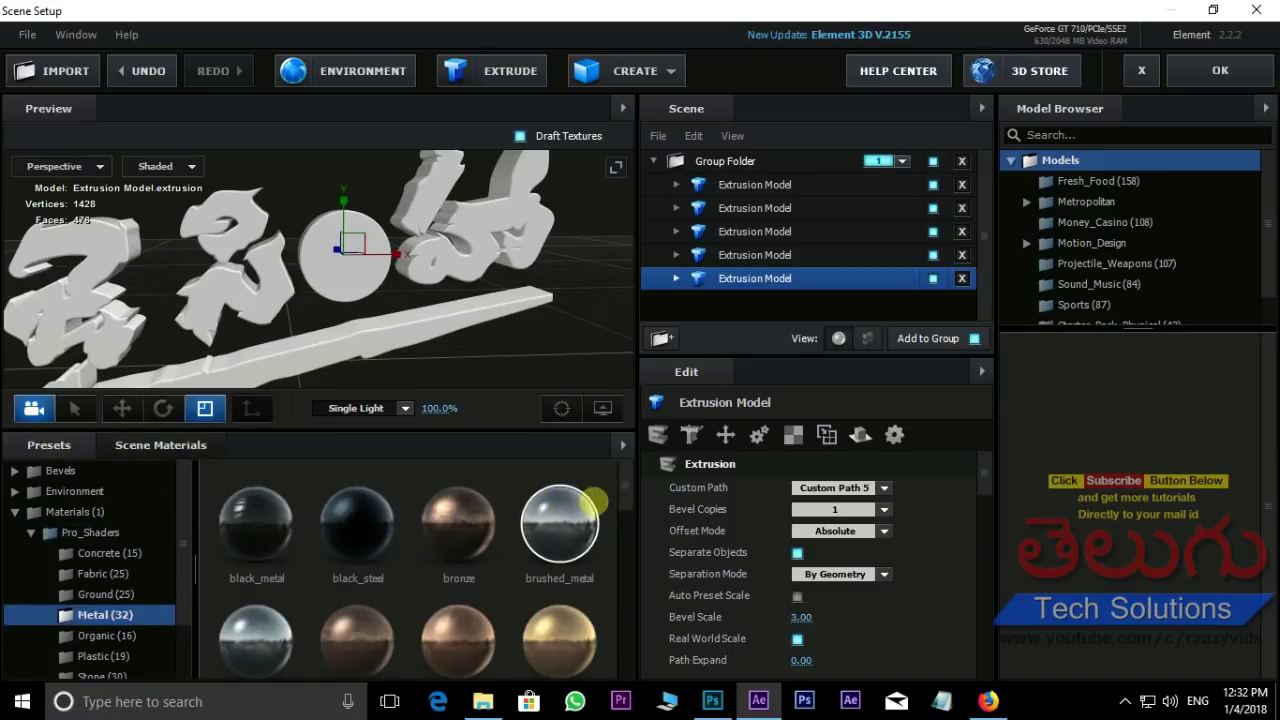
{"action": "mouse_move", "coordinate": [624, 493]}
{"action": "left_mouse_down"}
{"action": "mouse_move", "coordinate": [641, 641]}
{"action": "mouse_move", "coordinate": [639, 513]}
{"action": "left_mouse_up"}
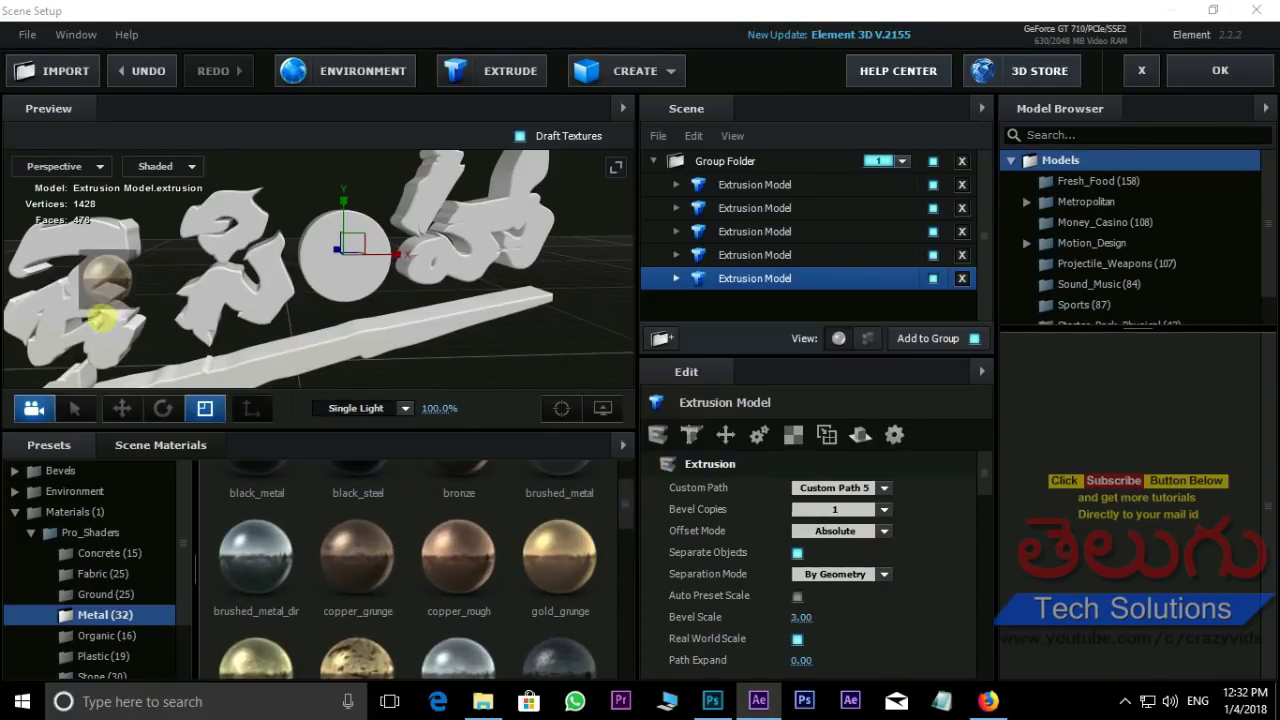
{"action": "left_click_drag", "start_coordinate": [459, 555], "coordinate": [88, 278]}
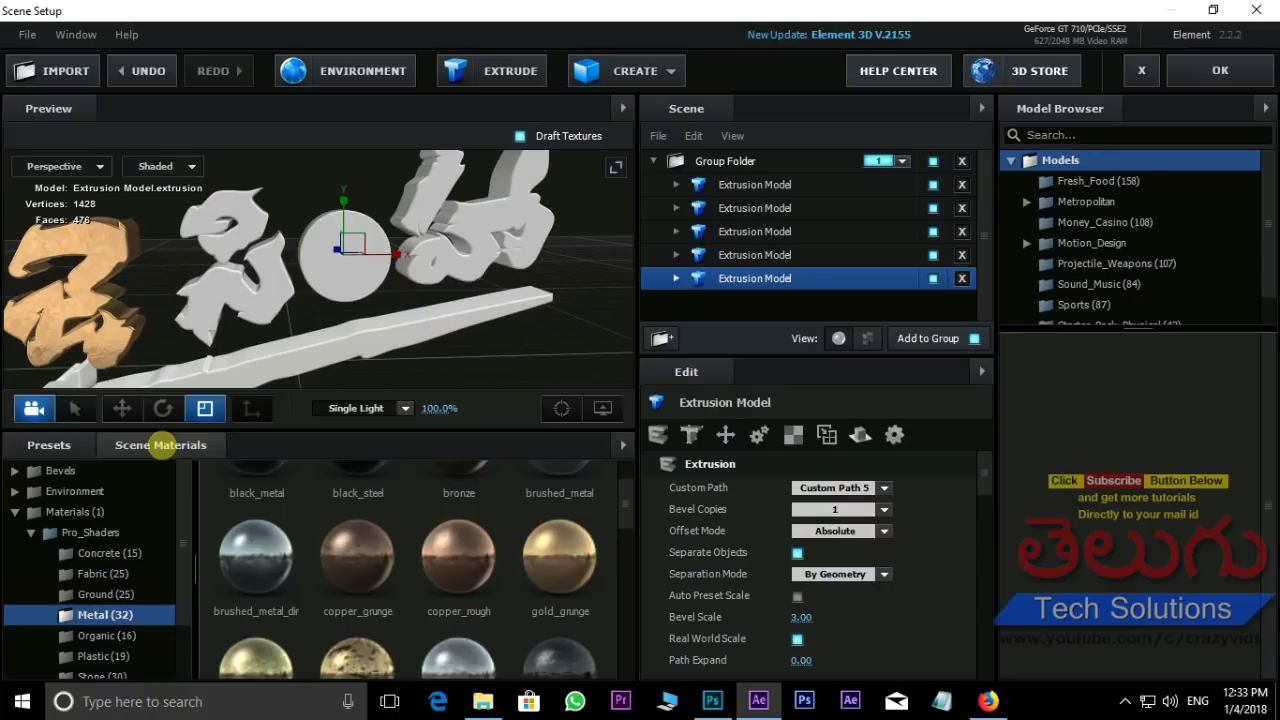
Step: Apply gold_grunge to the second and third letters, the underline bar and the disc
{"action": "left_click", "coordinate": [161, 446]}
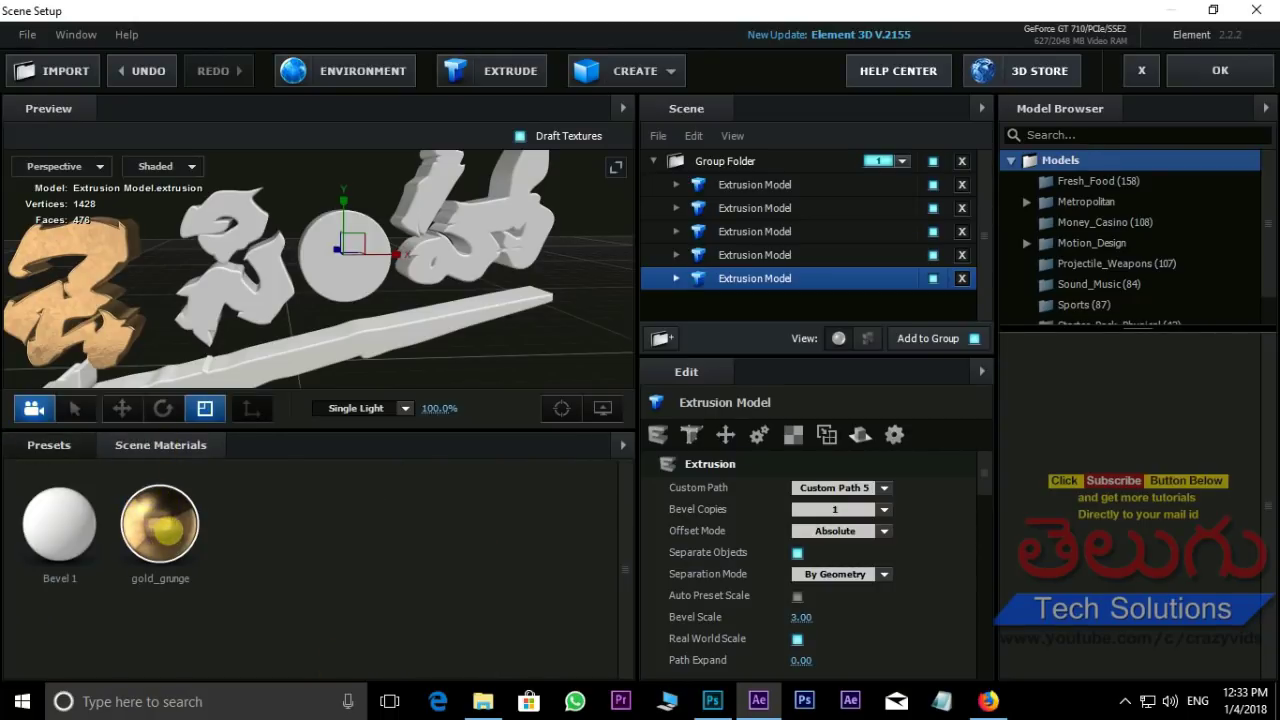
{"action": "left_click_drag", "start_coordinate": [162, 533], "coordinate": [229, 288]}
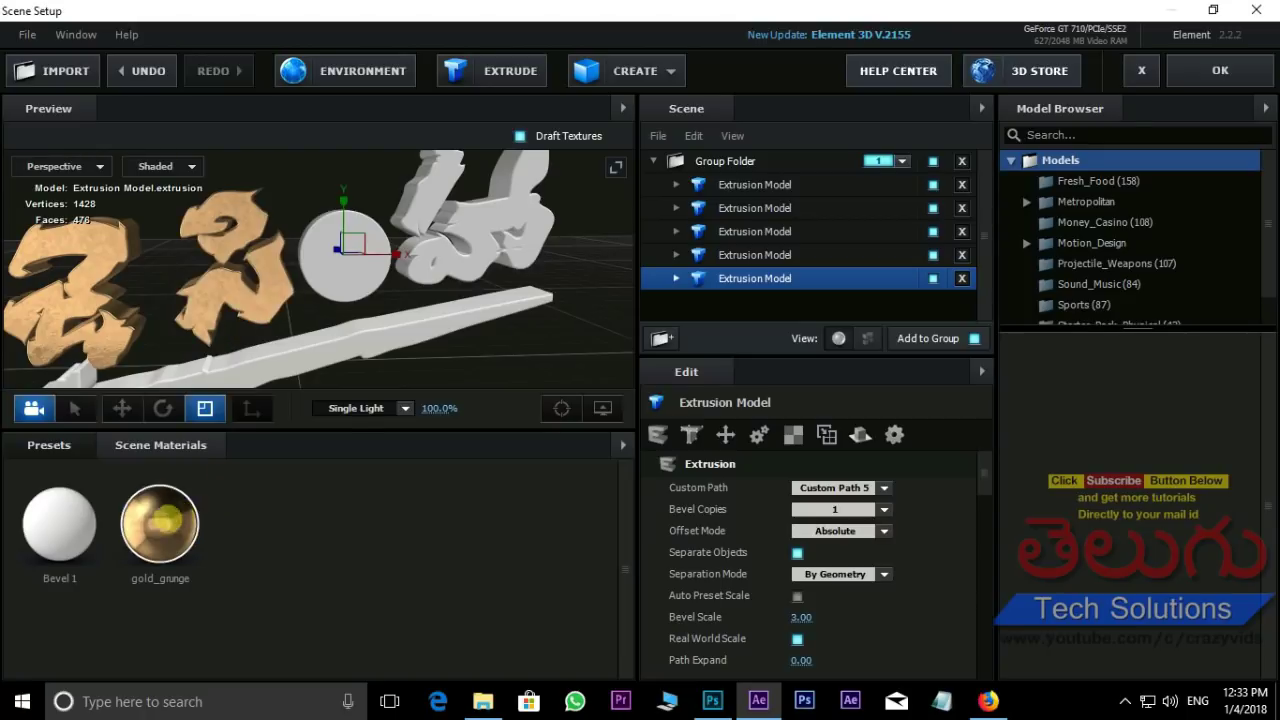
{"action": "left_click_drag", "start_coordinate": [160, 523], "coordinate": [508, 270]}
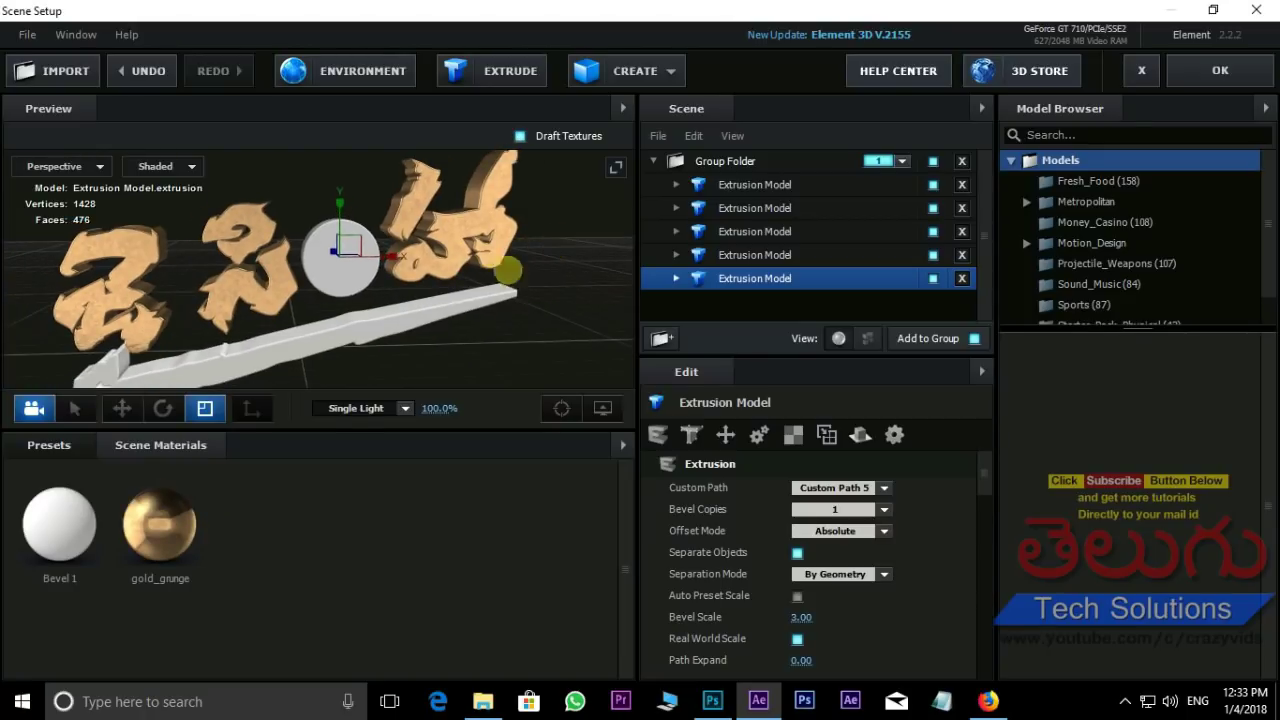
{"action": "left_click_drag", "start_coordinate": [177, 492], "coordinate": [251, 352]}
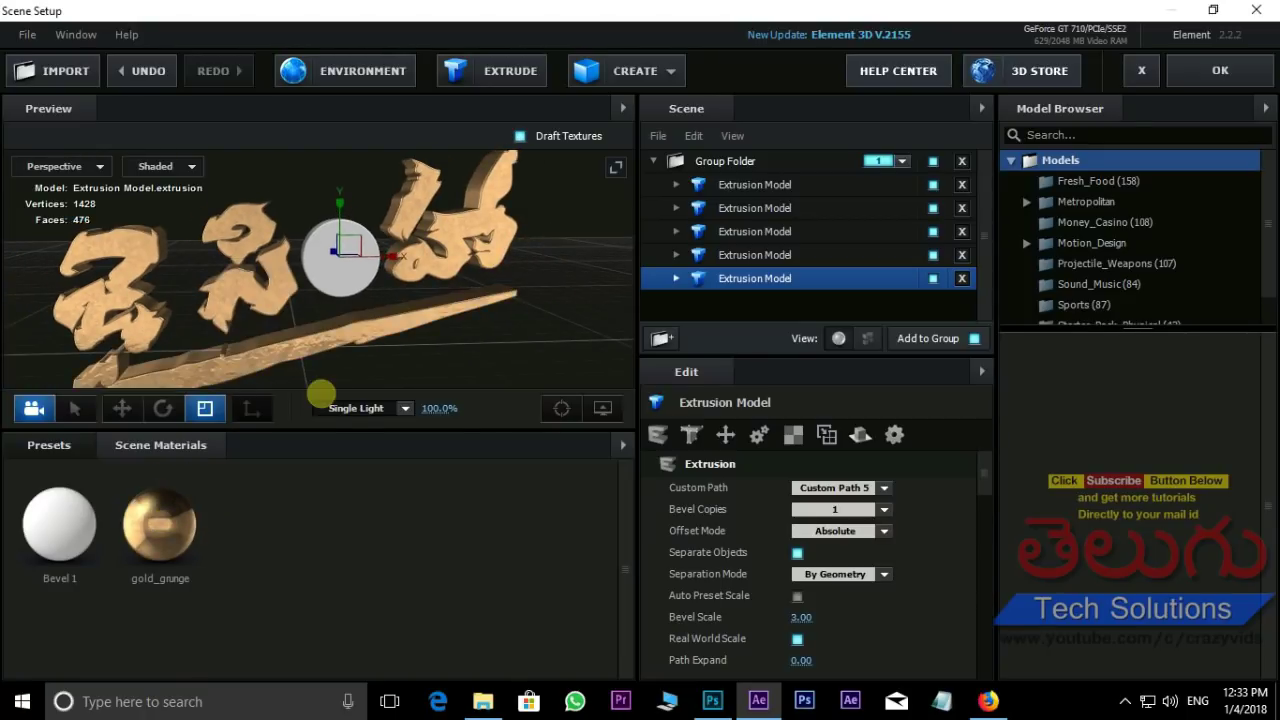
{"action": "left_click_drag", "start_coordinate": [372, 232], "coordinate": [374, 225]}
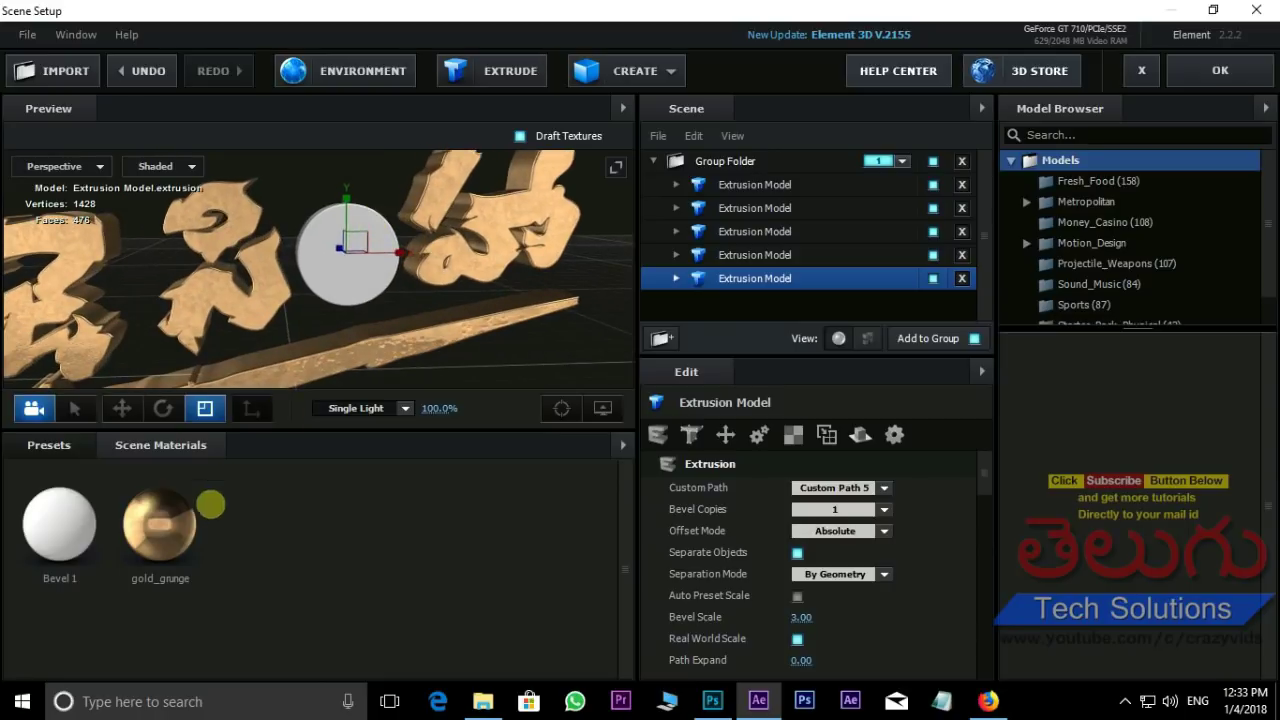
{"action": "left_click_drag", "start_coordinate": [218, 478], "coordinate": [340, 276]}
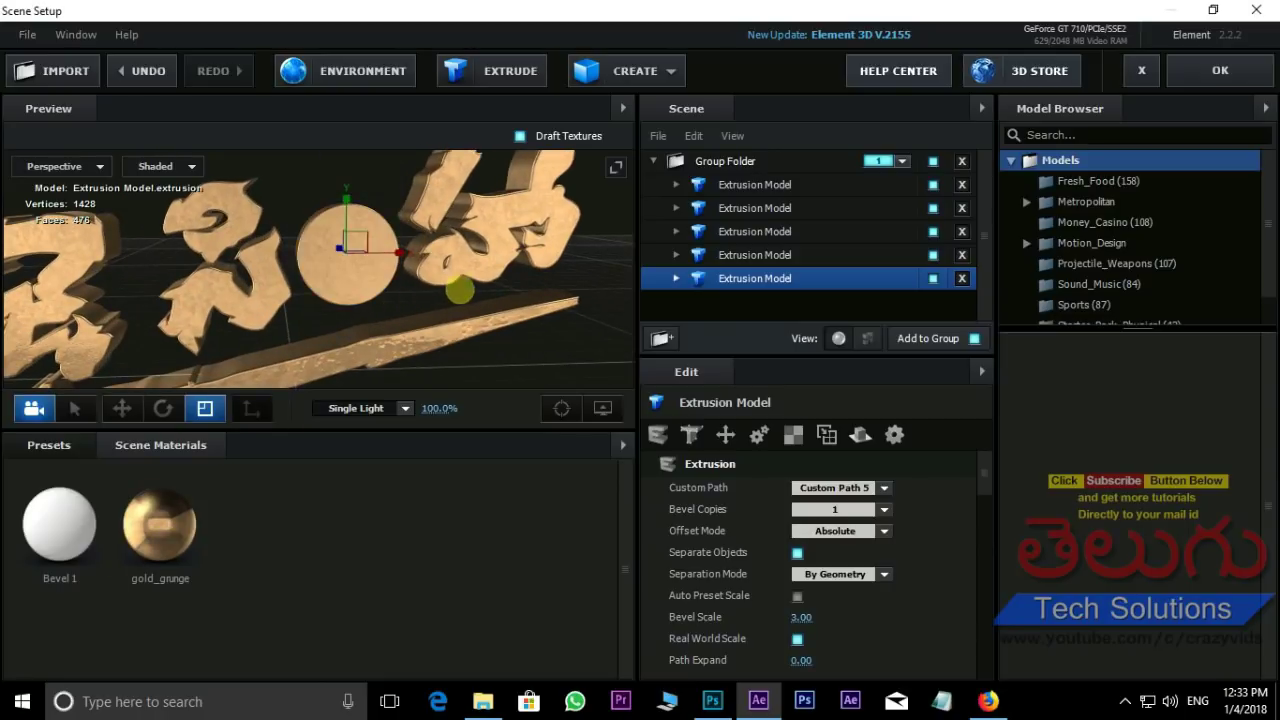
Step: Orbit the preview to check the gold title from frontal and angled views
{"action": "scroll", "coordinate": [440, 310], "scroll_direction": "down", "scroll_amount": 5}
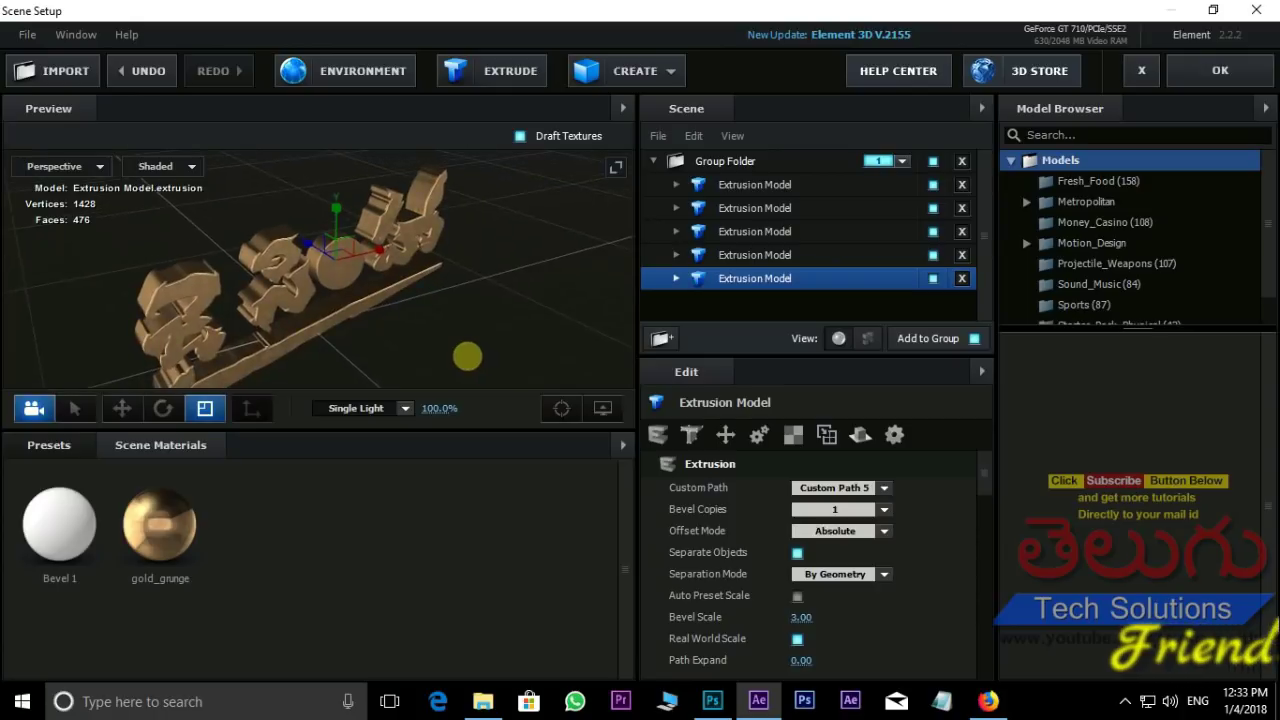
{"action": "scroll", "coordinate": [440, 340], "scroll_direction": "up", "scroll_amount": 5}
{"action": "left_click_drag", "start_coordinate": [375, 317], "coordinate": [363, 307]}
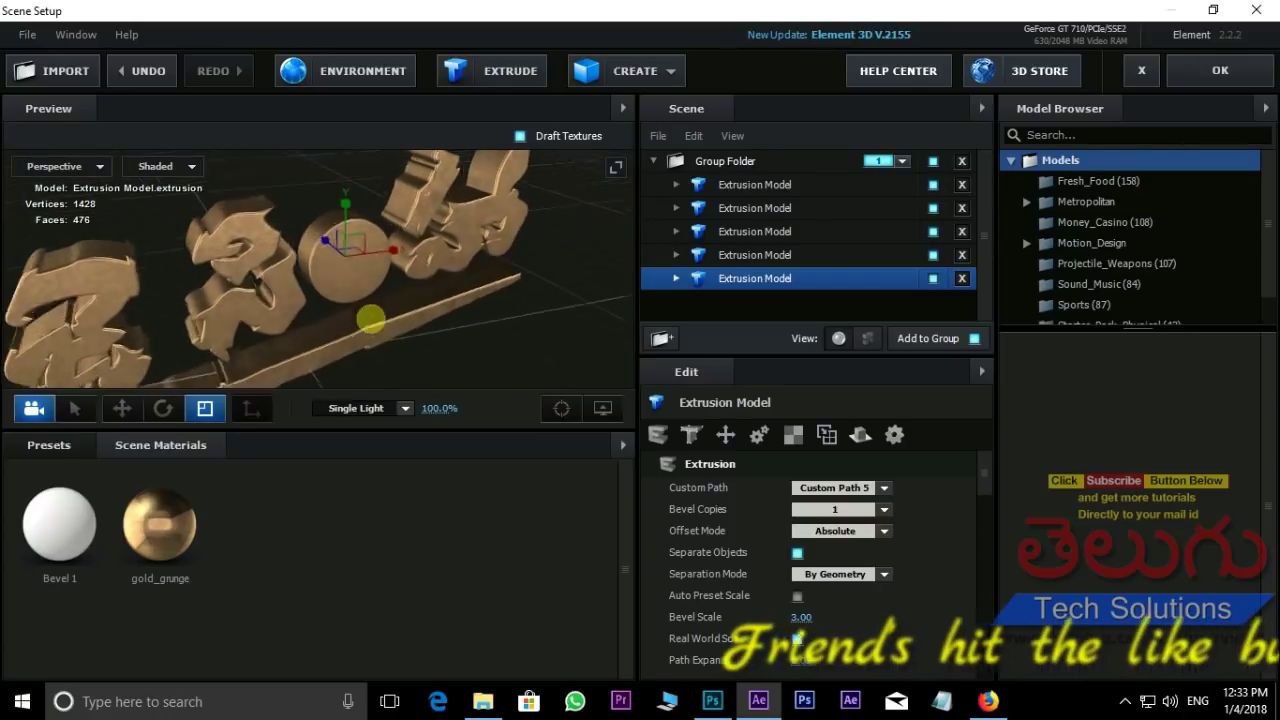
{"action": "scroll", "coordinate": [360, 301], "scroll_direction": "up", "scroll_amount": 2}
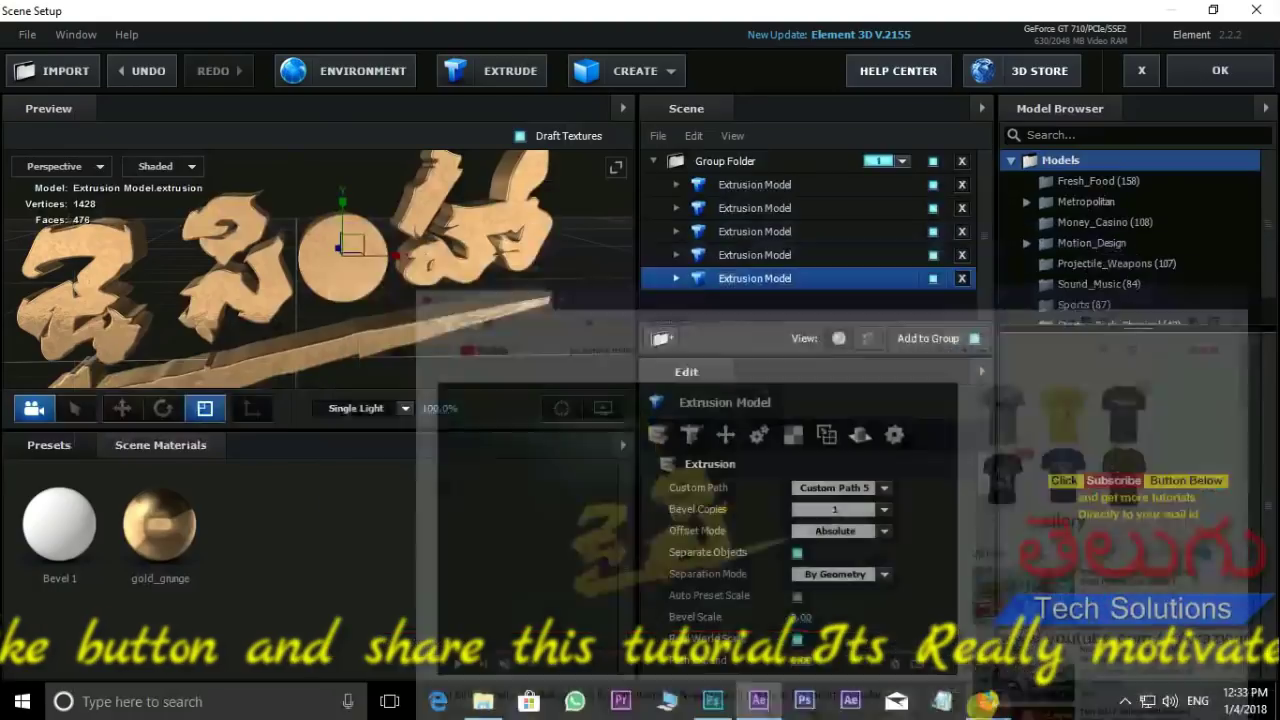
{"action": "left_click_drag", "start_coordinate": [355, 215], "coordinate": [410, 258]}
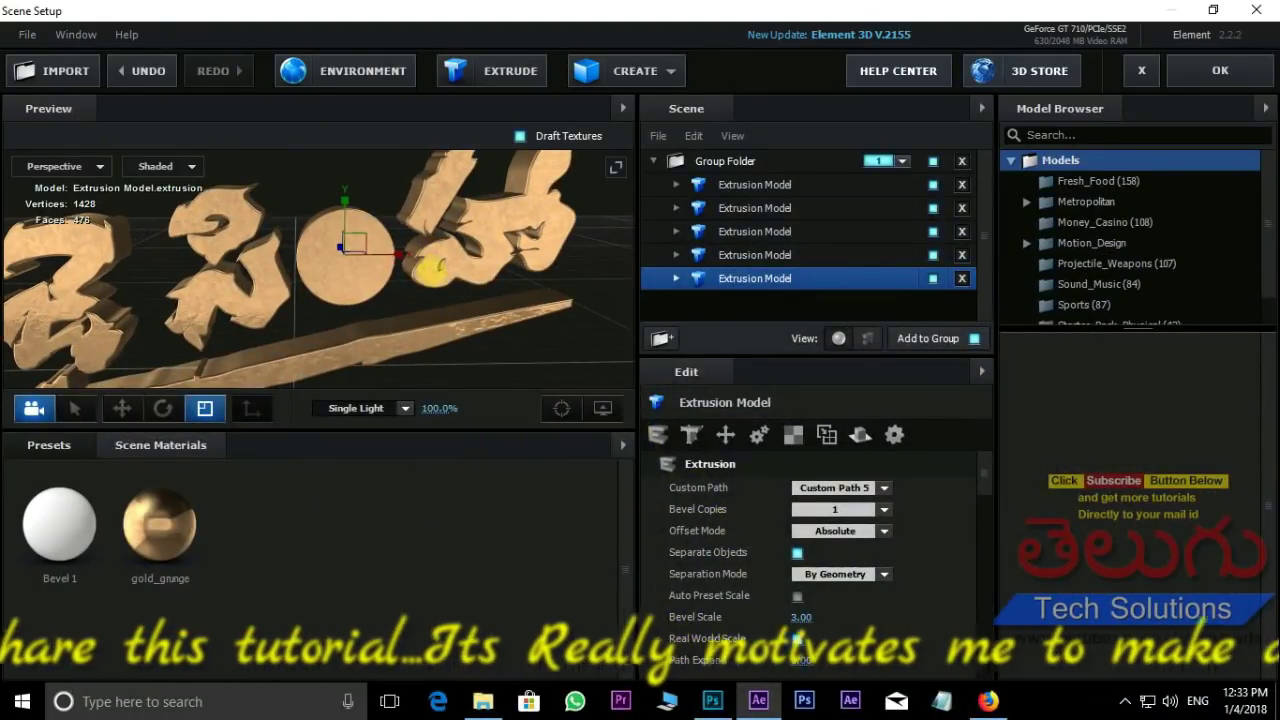
{"action": "mouse_move", "coordinate": [457, 300]}
{"action": "left_mouse_down"}
{"action": "mouse_move", "coordinate": [443, 272]}
{"action": "mouse_move", "coordinate": [462, 310]}
{"action": "mouse_move", "coordinate": [457, 297]}
{"action": "left_mouse_up"}
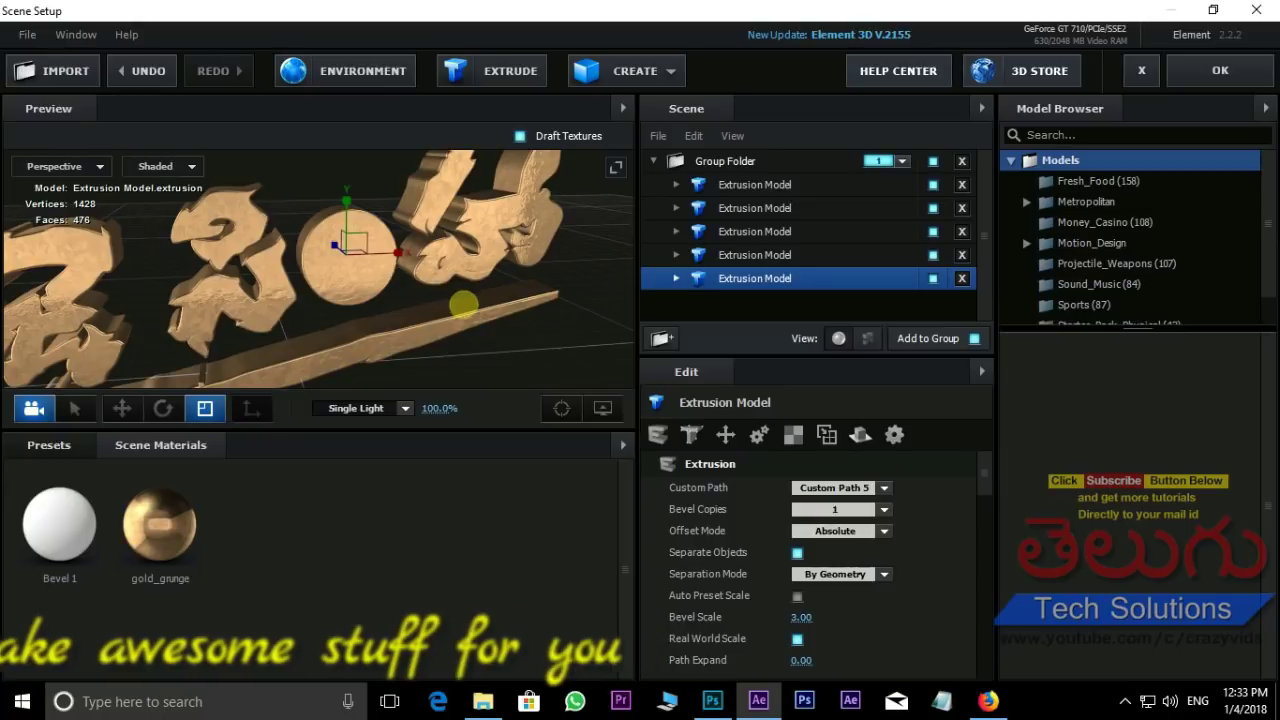
{"action": "left_click", "coordinate": [162, 522]}
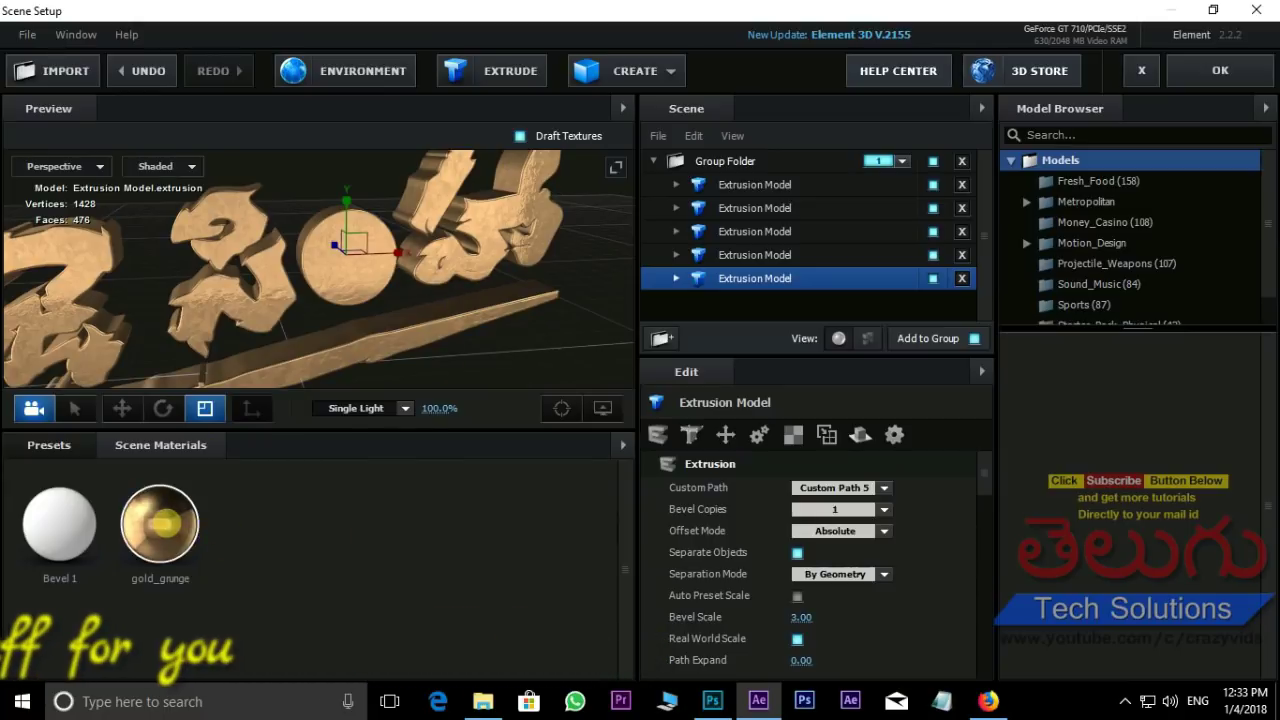
Step: Set gold_grunge's reflection Color Tint to orange-gold FFAB09 and check the warmer gold in the preview
{"action": "left_click", "coordinate": [162, 522]}
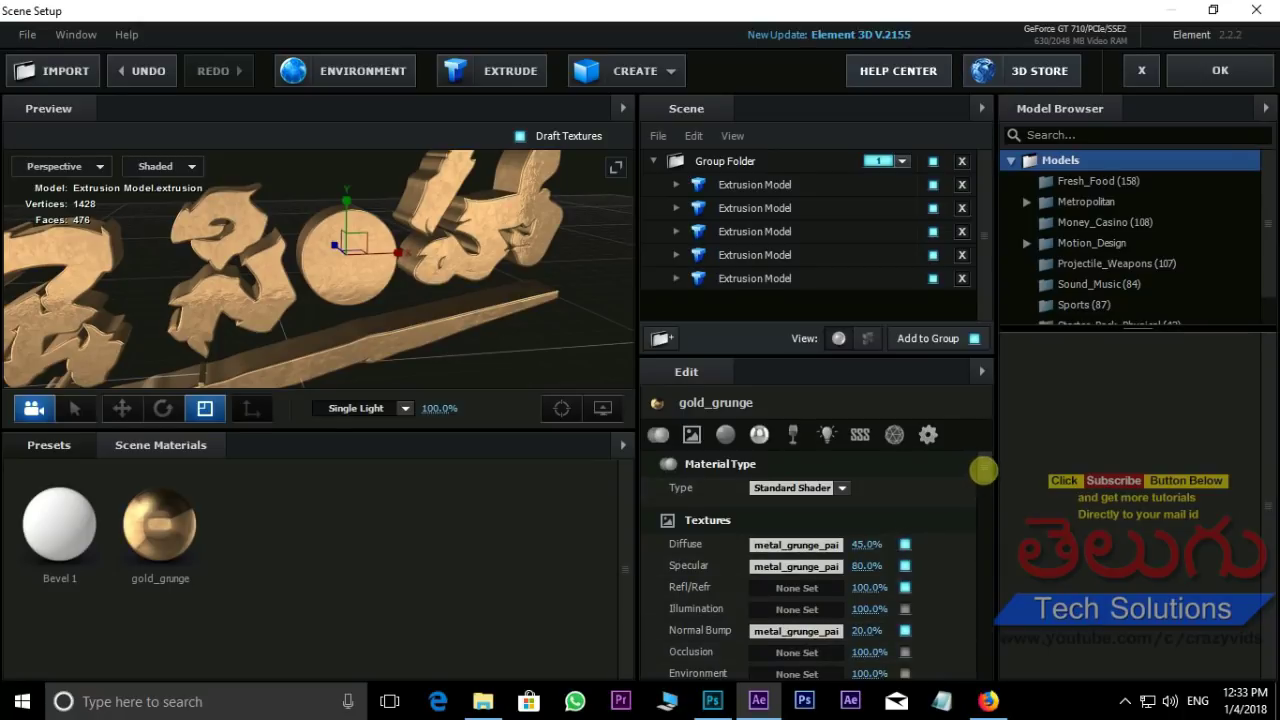
{"action": "left_click_drag", "start_coordinate": [983, 470], "coordinate": [985, 517]}
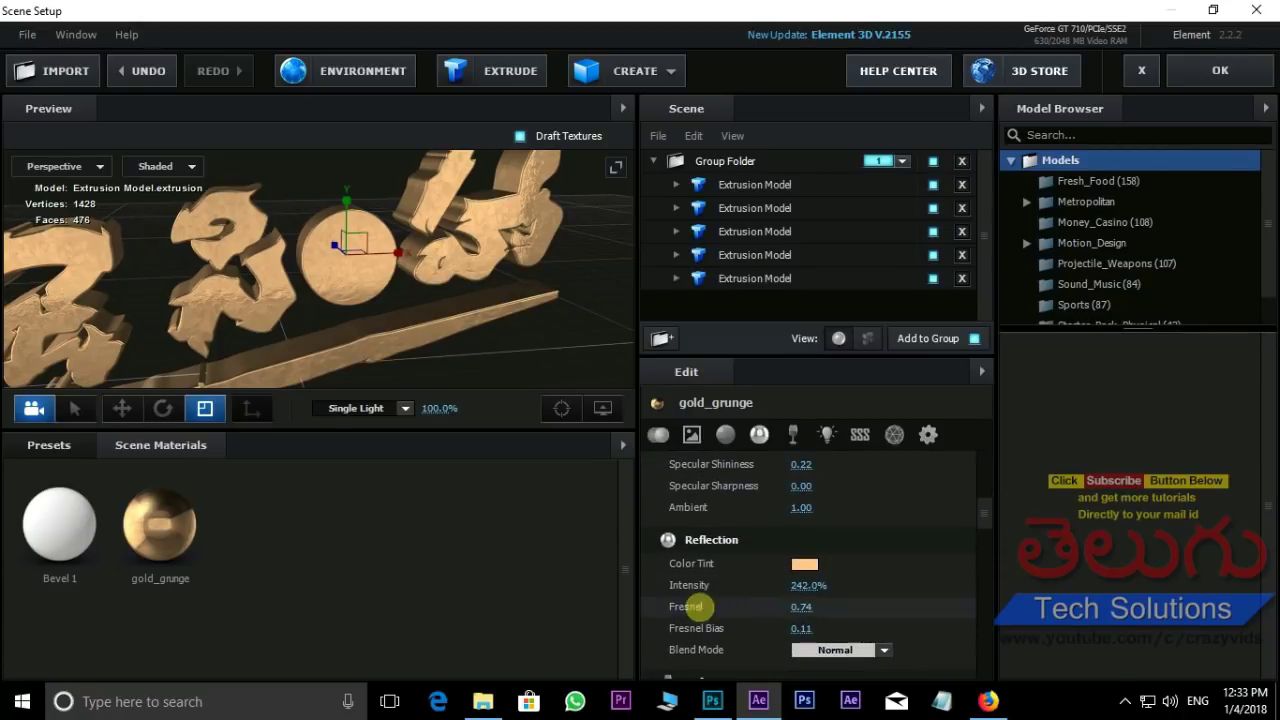
{"action": "left_click", "coordinate": [805, 563]}
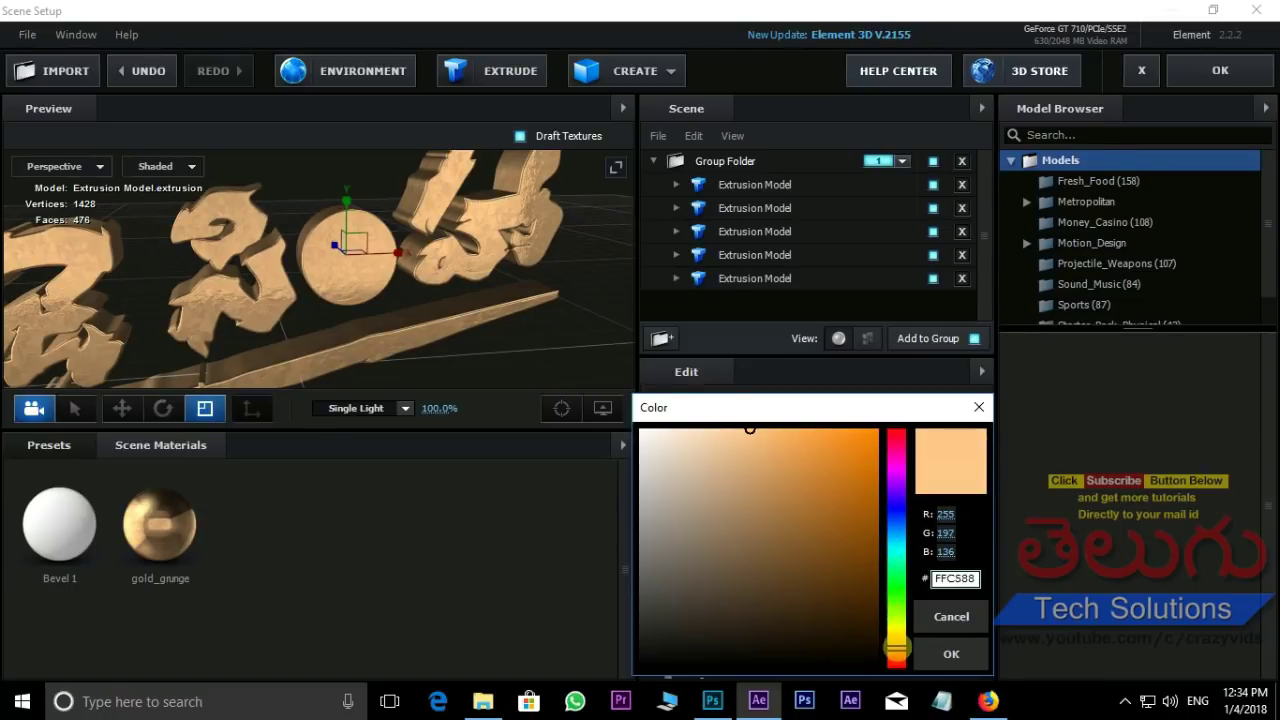
{"action": "left_click_drag", "start_coordinate": [896, 648], "coordinate": [896, 638]}
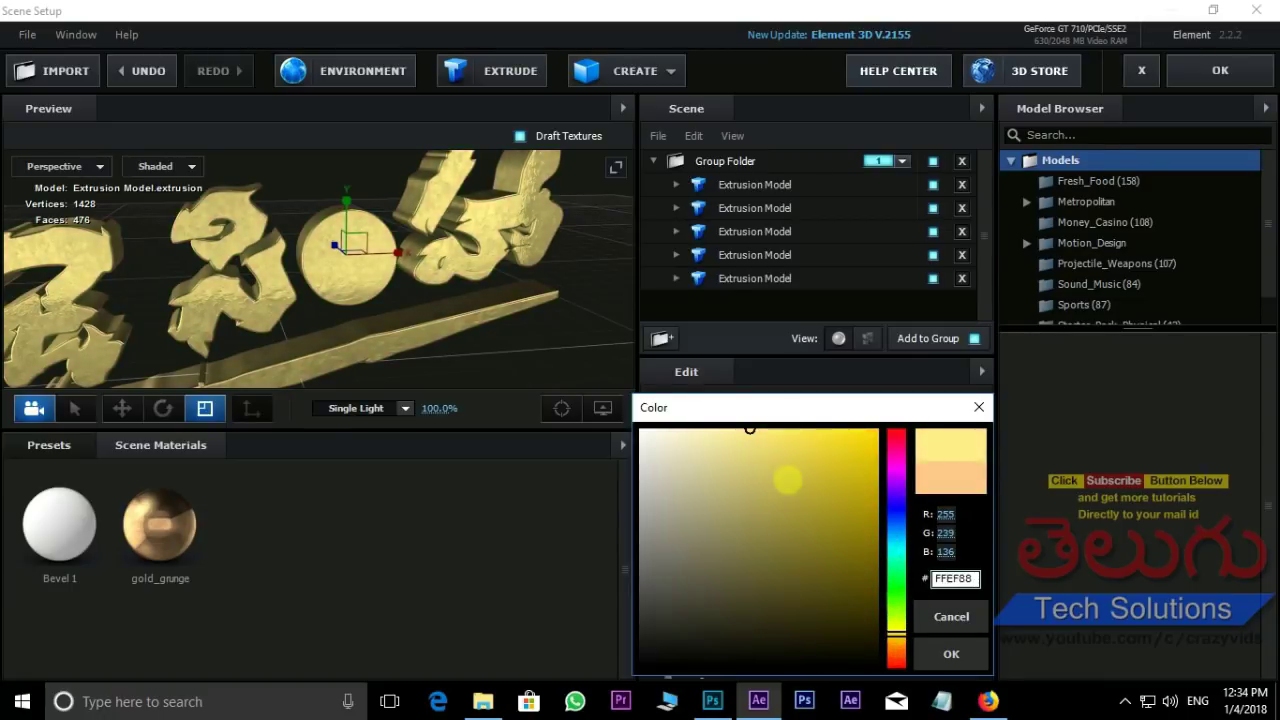
{"action": "left_click_drag", "start_coordinate": [789, 449], "coordinate": [816, 440]}
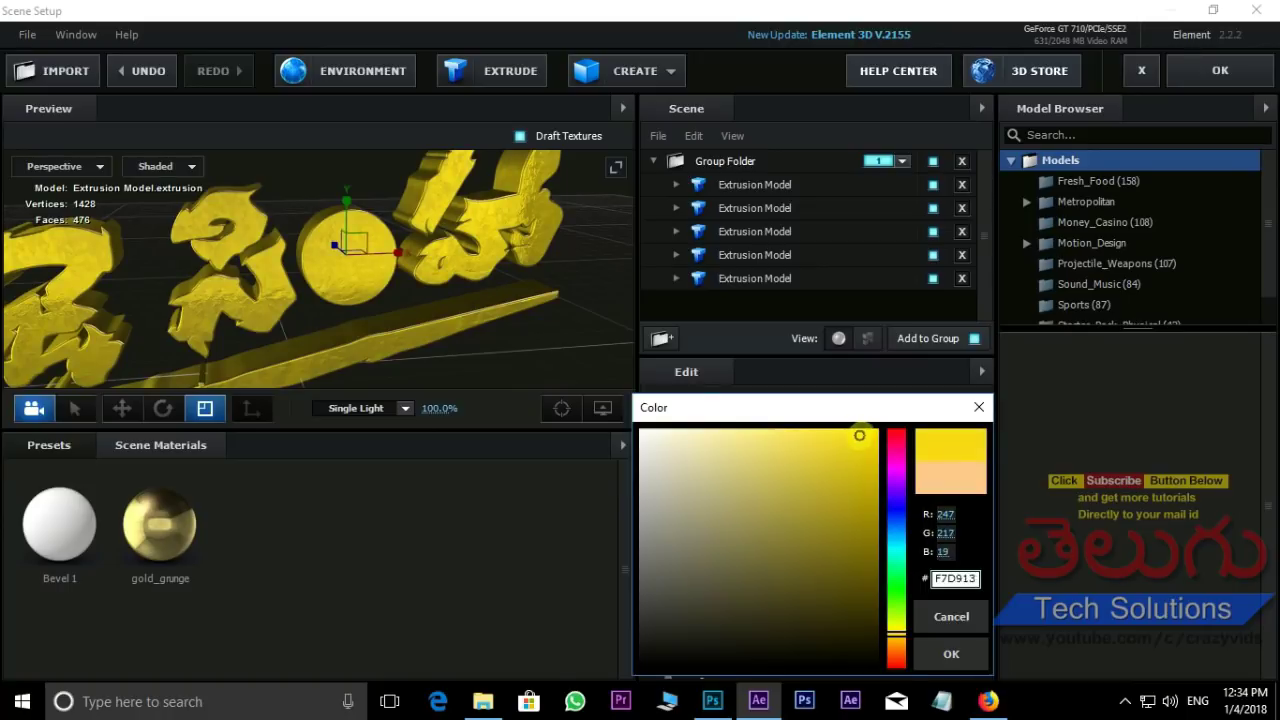
{"action": "left_click_drag", "start_coordinate": [889, 646], "coordinate": [889, 656]}
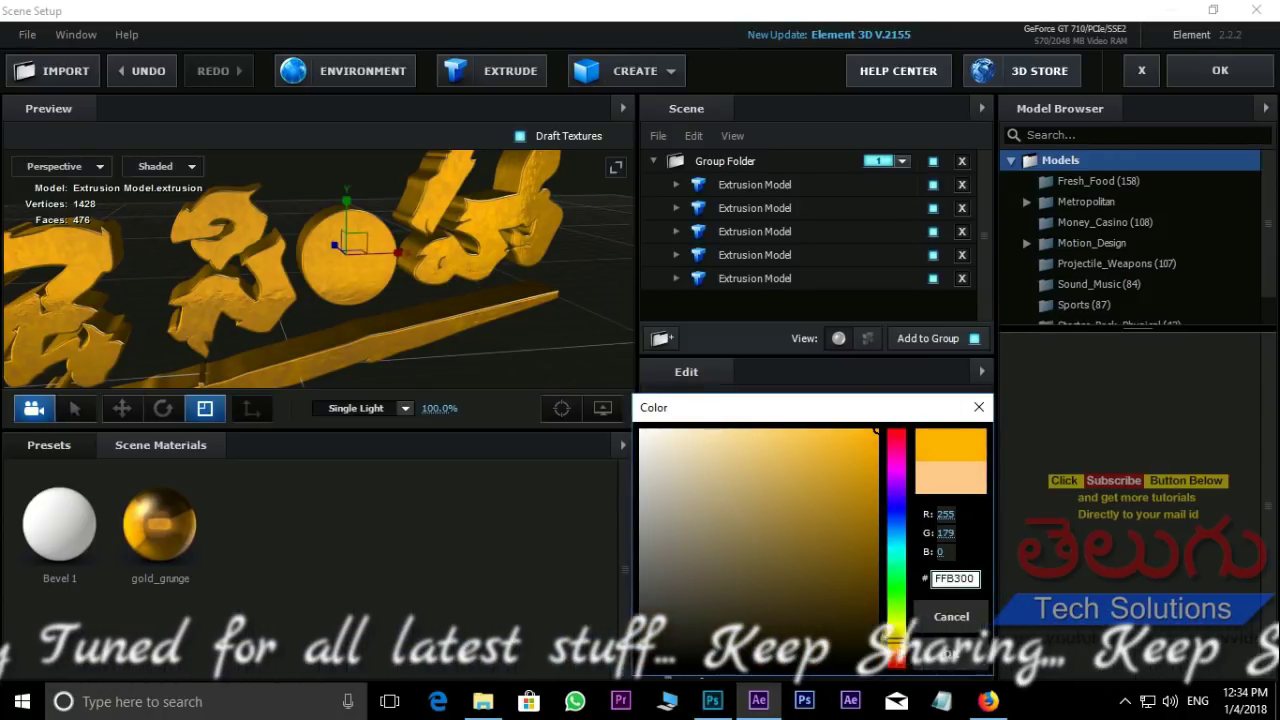
{"action": "left_click_drag", "start_coordinate": [889, 656], "coordinate": [896, 635]}
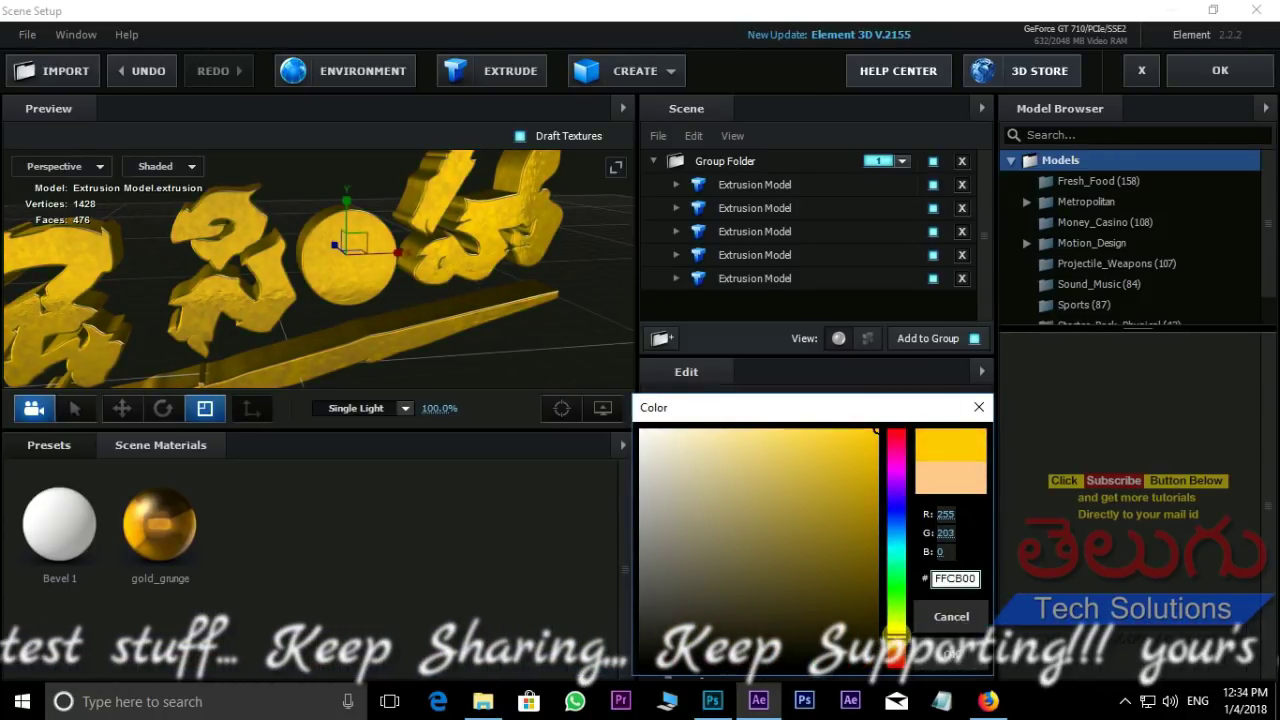
{"action": "left_click", "coordinate": [822, 427]}
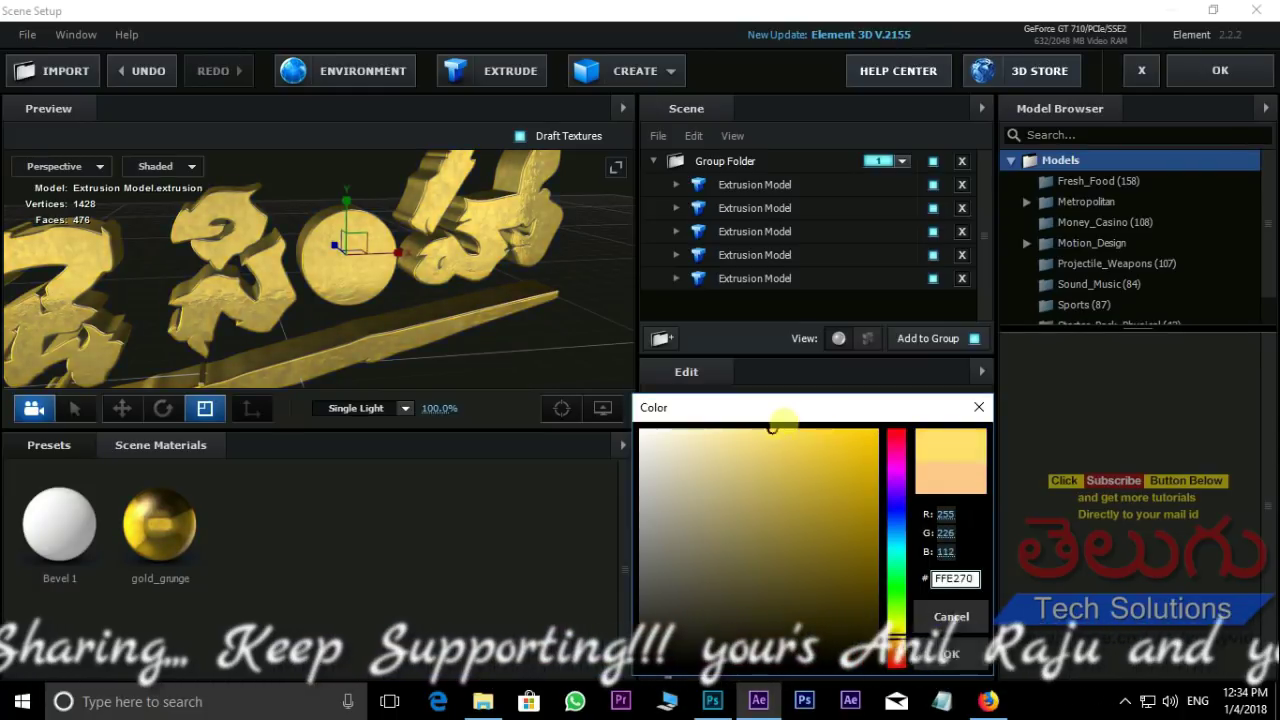
{"action": "left_click", "coordinate": [869, 430]}
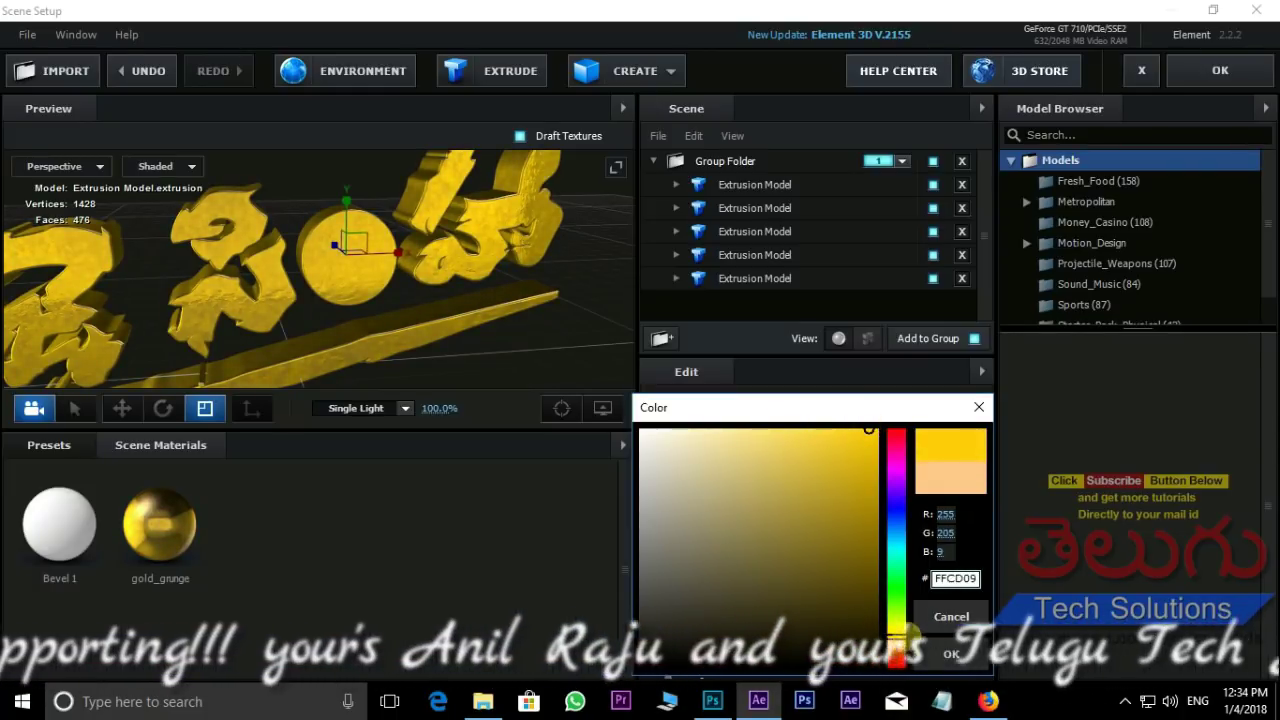
{"action": "left_click_drag", "start_coordinate": [896, 638], "coordinate": [905, 639]}
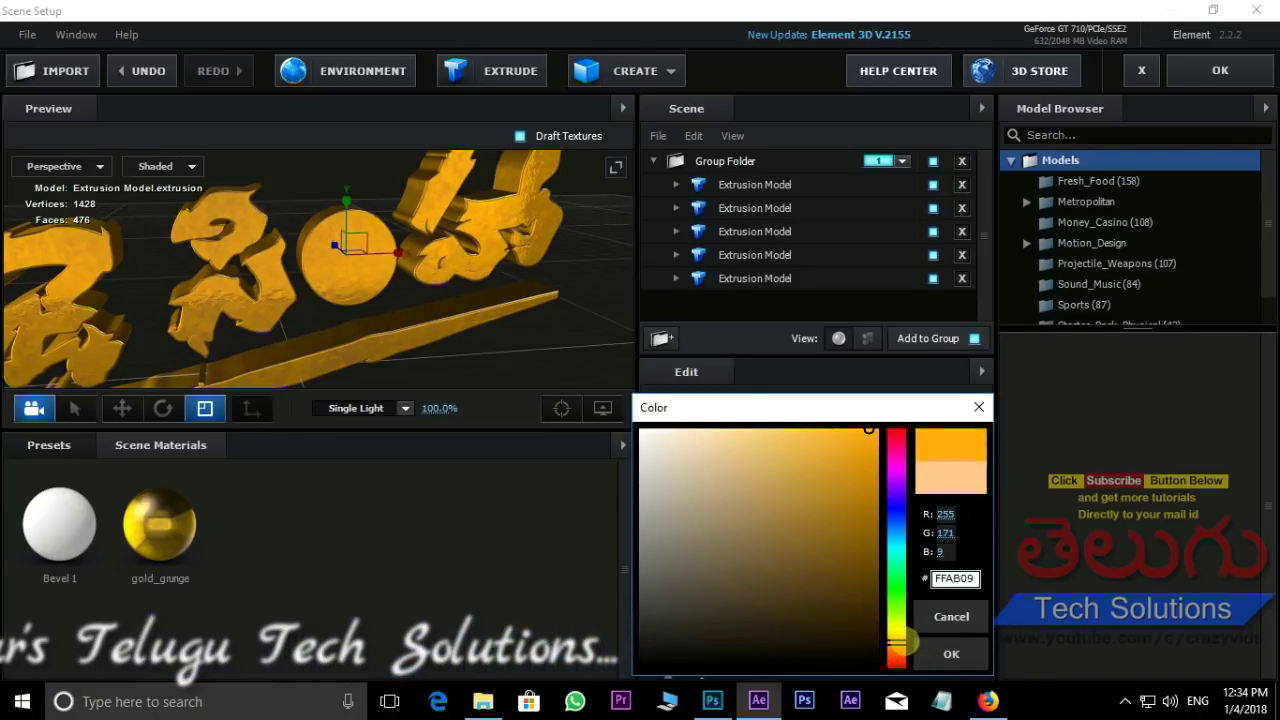
{"action": "left_click", "coordinate": [950, 654]}
{"action": "mouse_move", "coordinate": [443, 291]}
{"action": "left_mouse_down"}
{"action": "mouse_move", "coordinate": [585, 284]}
{"action": "mouse_move", "coordinate": [360, 252]}
{"action": "mouse_move", "coordinate": [363, 214]}
{"action": "mouse_move", "coordinate": [368, 240]}
{"action": "left_mouse_up"}
{"action": "mouse_move", "coordinate": [458, 289]}
{"action": "left_mouse_down"}
{"action": "mouse_move", "coordinate": [443, 283]}
{"action": "mouse_move", "coordinate": [432, 307]}
{"action": "mouse_move", "coordinate": [491, 294]}
{"action": "mouse_move", "coordinate": [371, 206]}
{"action": "mouse_move", "coordinate": [401, 218]}
{"action": "left_mouse_up"}
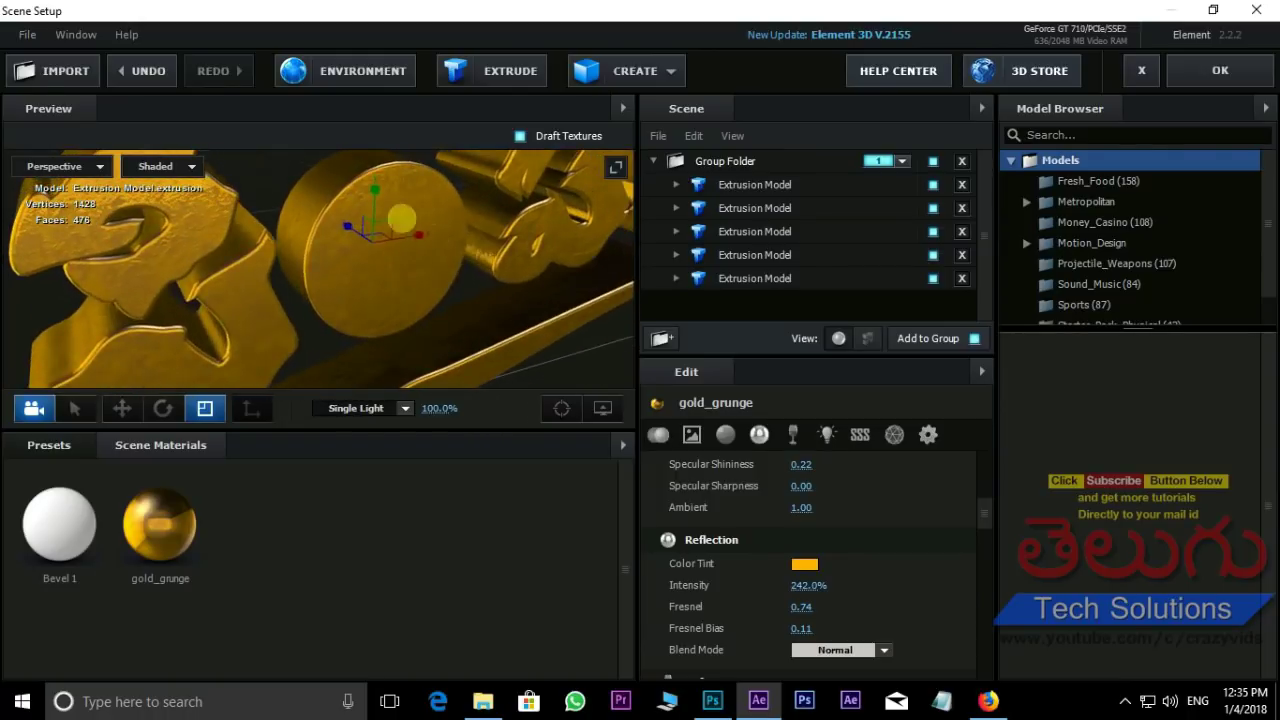
Step: Find the disc by toggling the extrusion models' visibility, then select the fifth model
{"action": "left_click_drag", "start_coordinate": [263, 164], "coordinate": [343, 234]}
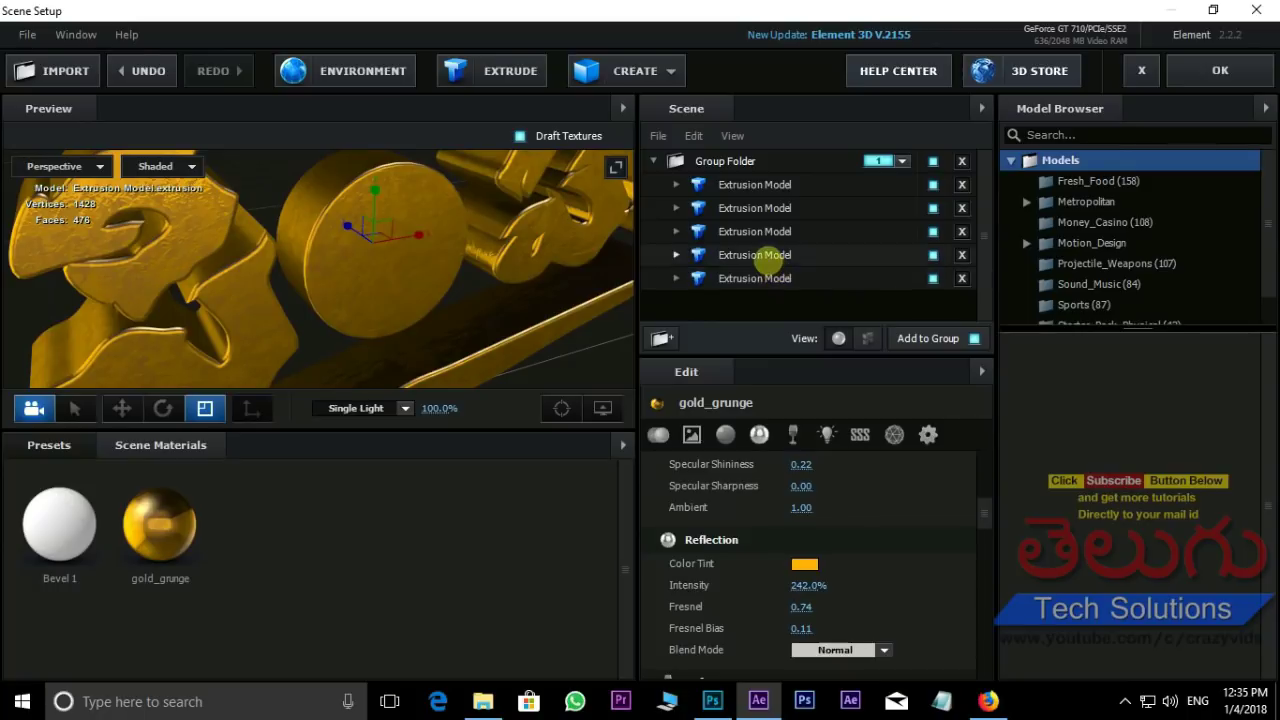
{"action": "left_click", "coordinate": [768, 256]}
{"action": "left_click", "coordinate": [933, 255]}
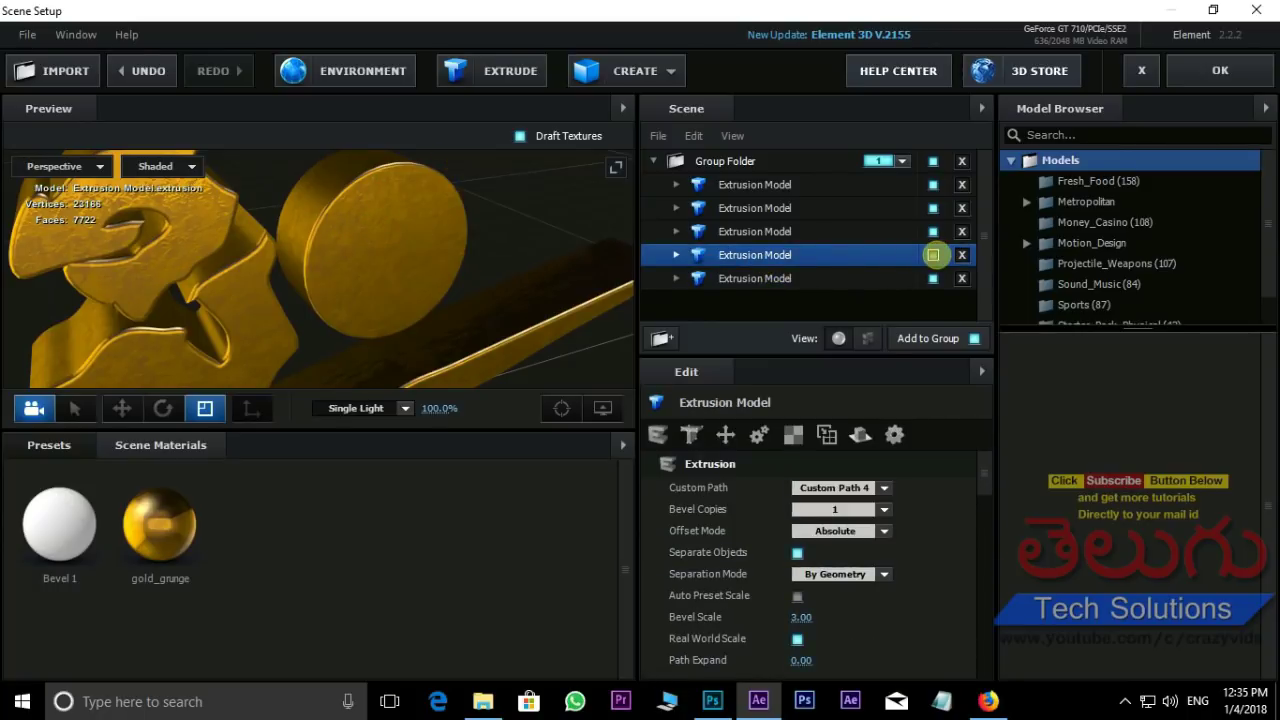
{"action": "left_click", "coordinate": [933, 258]}
{"action": "left_click", "coordinate": [933, 278]}
{"action": "left_click", "coordinate": [933, 278]}
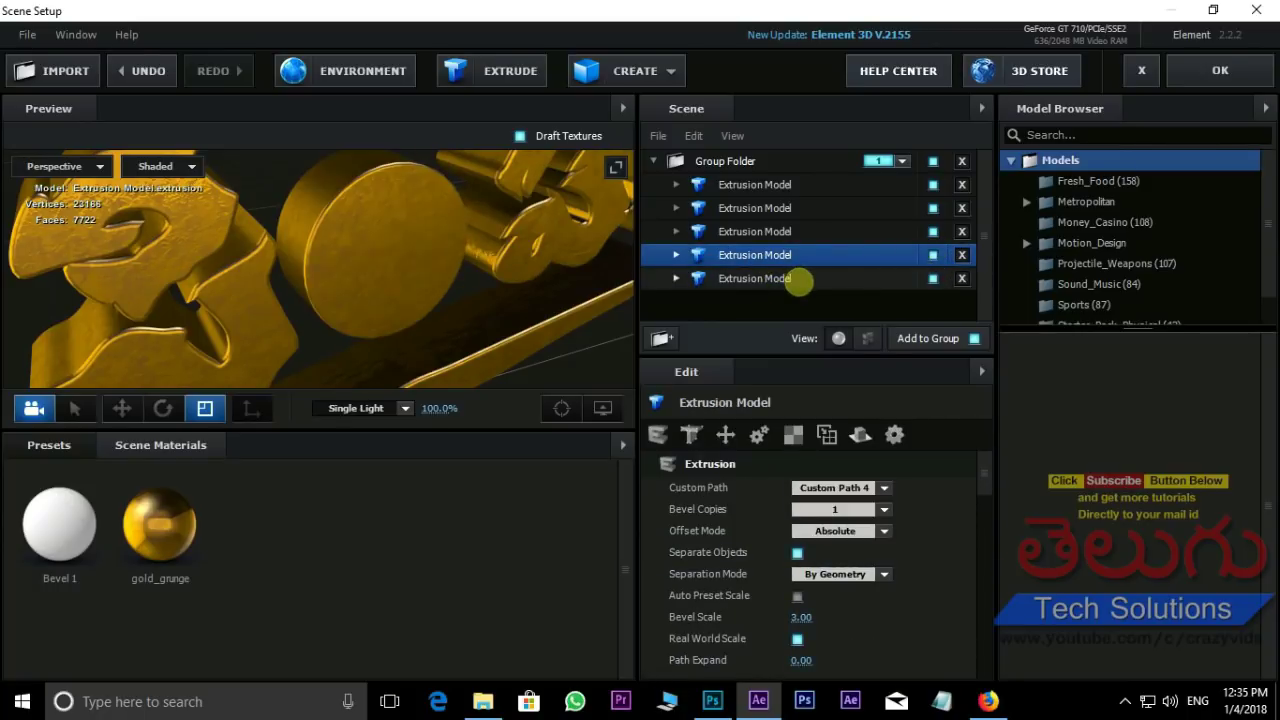
{"action": "left_click", "coordinate": [790, 280]}
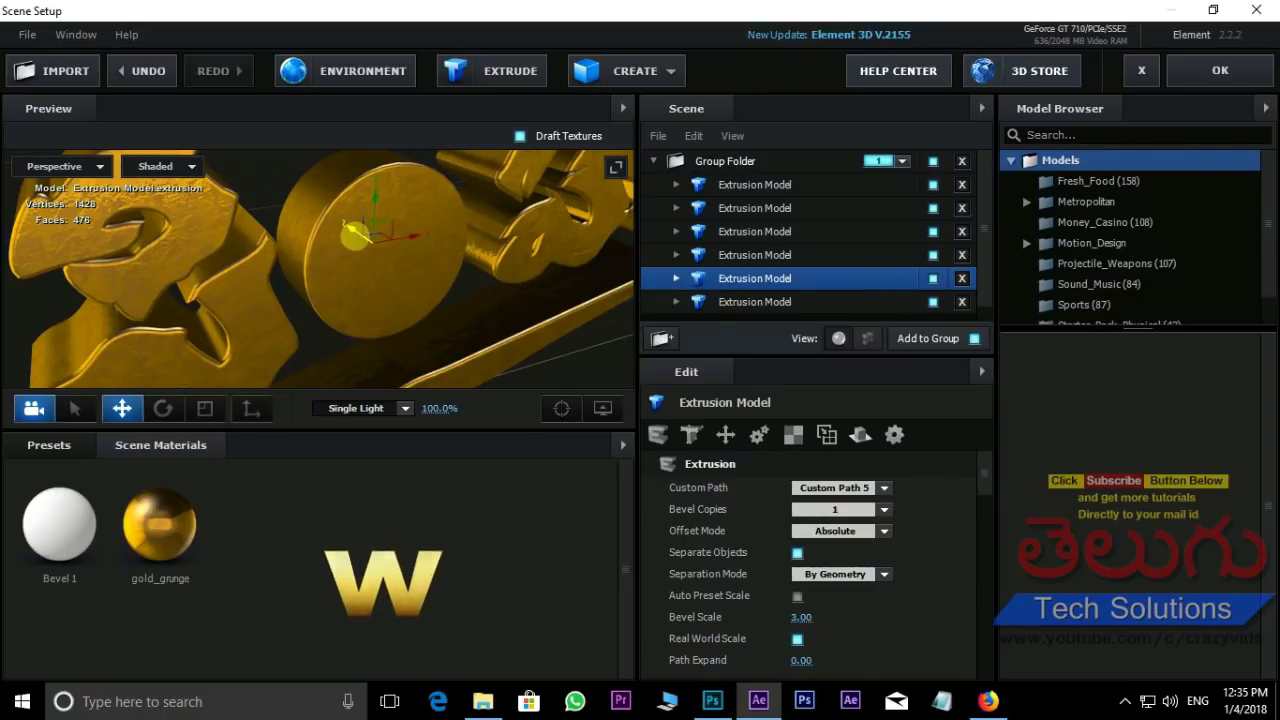
Step: Centre the view on the disc and move it slightly up and to the left
{"action": "left_click_drag", "start_coordinate": [354, 234], "coordinate": [392, 259]}
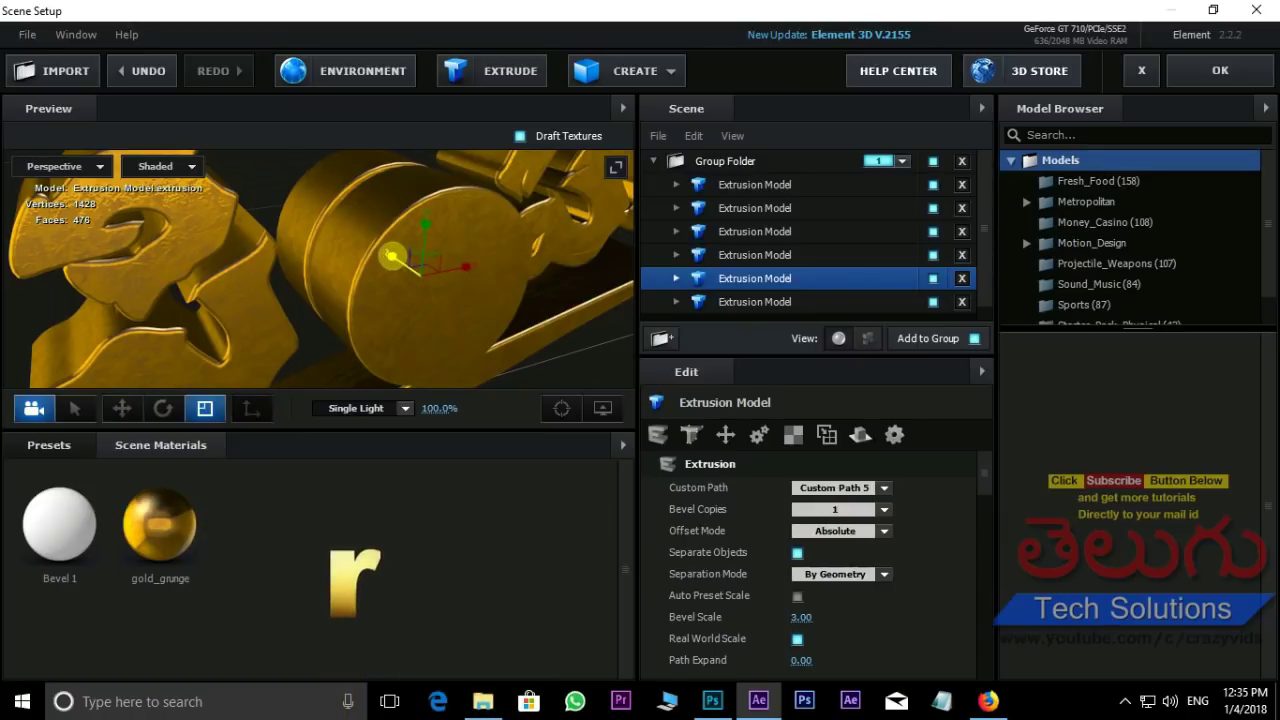
{"action": "left_click_drag", "start_coordinate": [392, 256], "coordinate": [390, 255]}
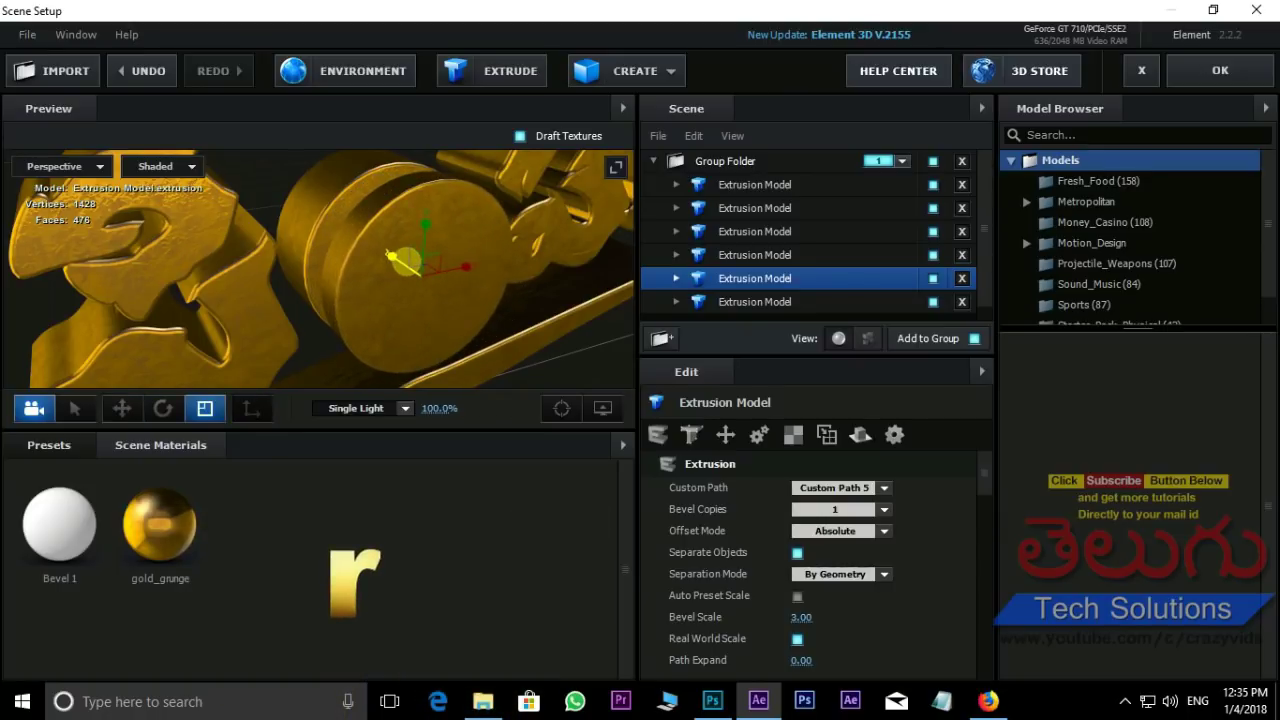
{"action": "left_click_drag", "start_coordinate": [392, 256], "coordinate": [464, 326]}
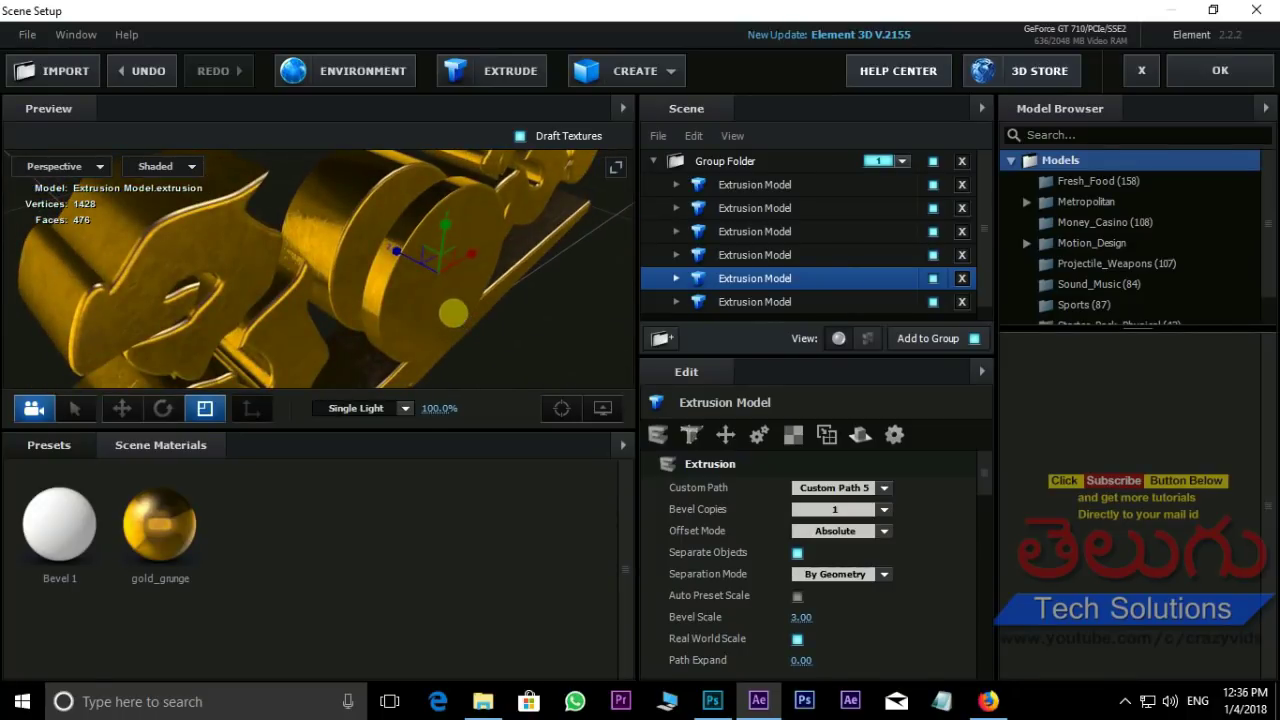
{"action": "mouse_move", "coordinate": [397, 257]}
{"action": "left_mouse_down"}
{"action": "mouse_move", "coordinate": [377, 243]}
{"action": "mouse_move", "coordinate": [409, 246]}
{"action": "mouse_move", "coordinate": [406, 357]}
{"action": "mouse_move", "coordinate": [429, 337]}
{"action": "mouse_move", "coordinate": [457, 263]}
{"action": "mouse_move", "coordinate": [471, 323]}
{"action": "mouse_move", "coordinate": [466, 306]}
{"action": "left_mouse_up"}
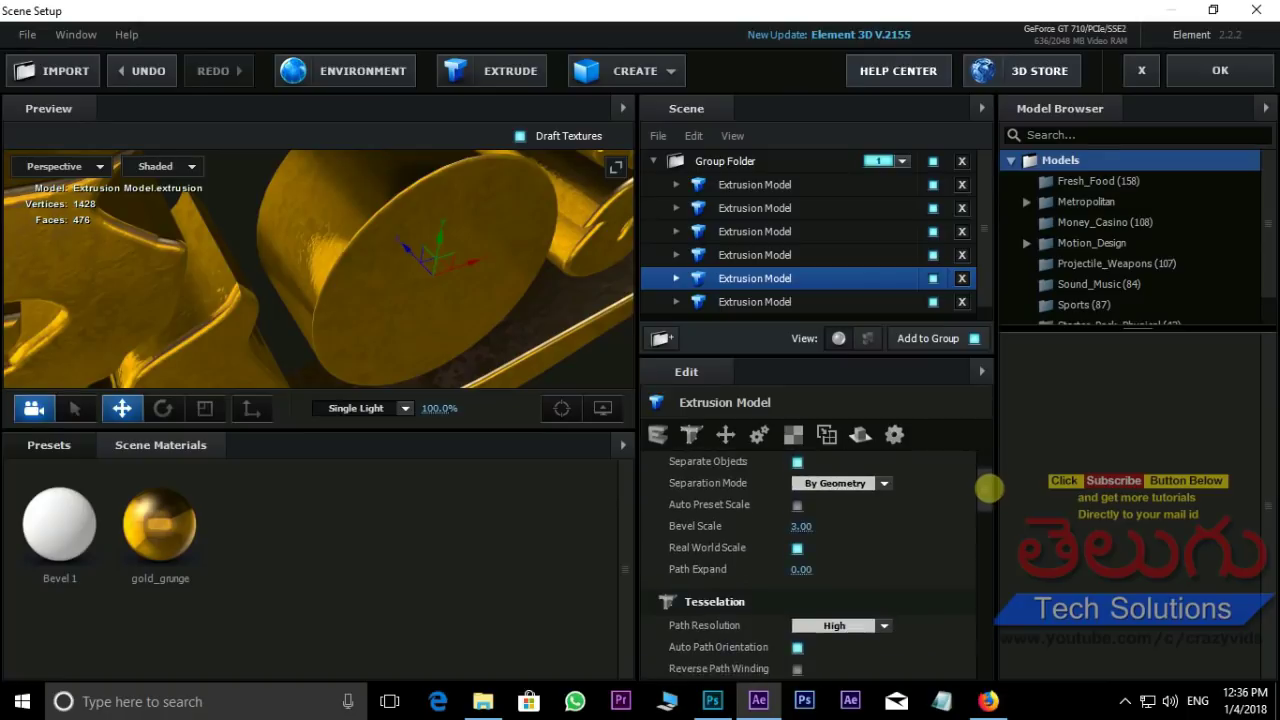
Step: Turn on Reverse Path Winding for the disc and inspect its round end cap
{"action": "left_click_drag", "start_coordinate": [988, 469], "coordinate": [986, 500]}
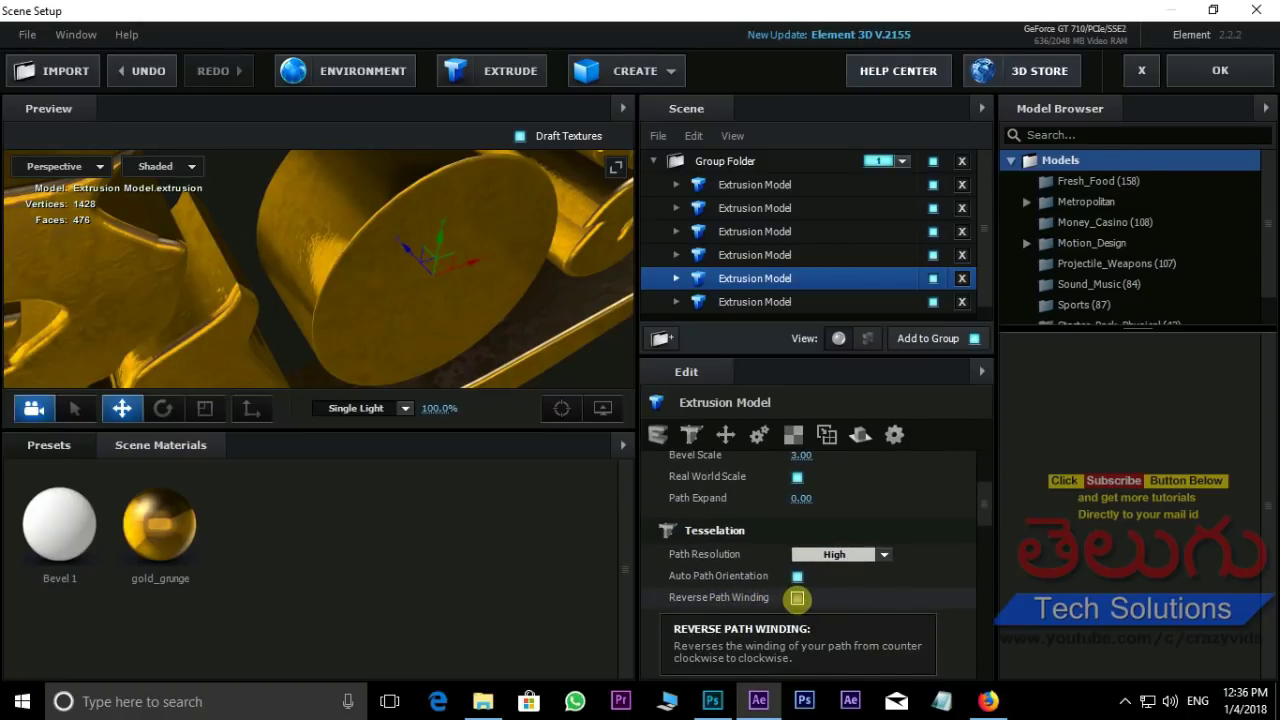
{"action": "left_click", "coordinate": [797, 598]}
{"action": "mouse_move", "coordinate": [507, 337]}
{"action": "left_mouse_down"}
{"action": "mouse_move", "coordinate": [407, 205]}
{"action": "mouse_move", "coordinate": [514, 291]}
{"action": "mouse_move", "coordinate": [512, 214]}
{"action": "mouse_move", "coordinate": [160, 170]}
{"action": "left_mouse_up"}
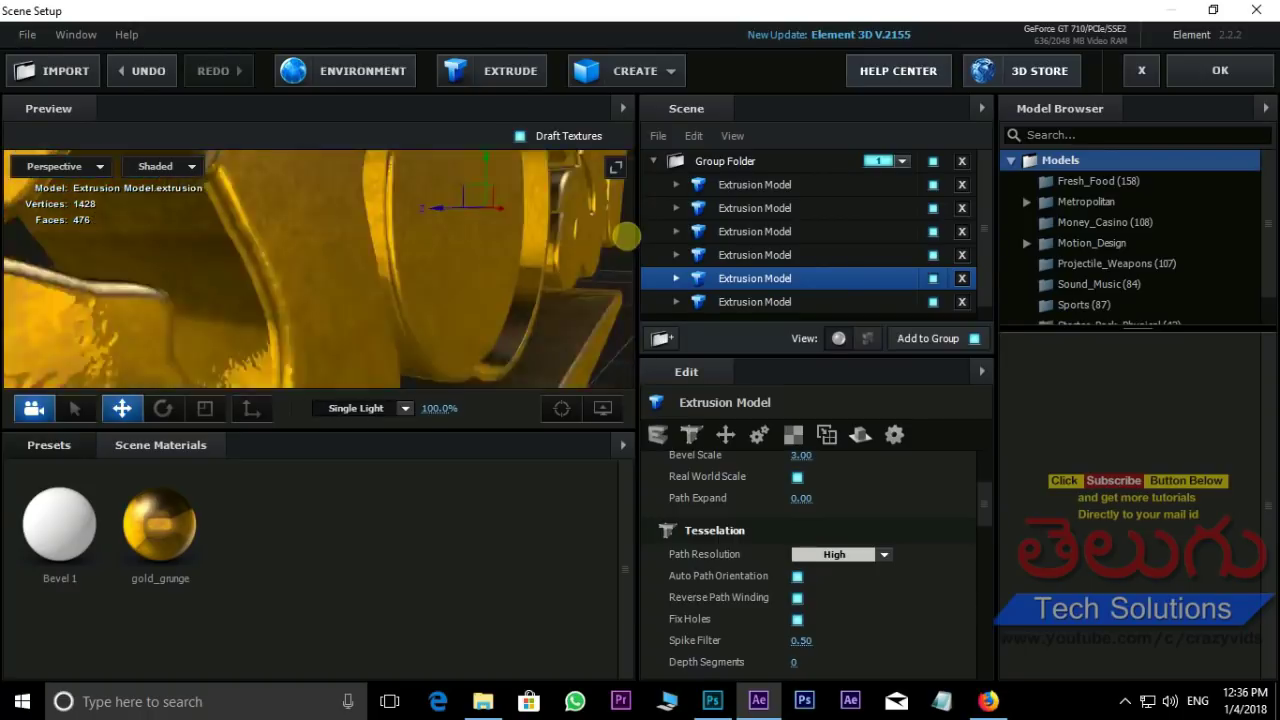
{"action": "left_click_drag", "start_coordinate": [571, 266], "coordinate": [306, 235]}
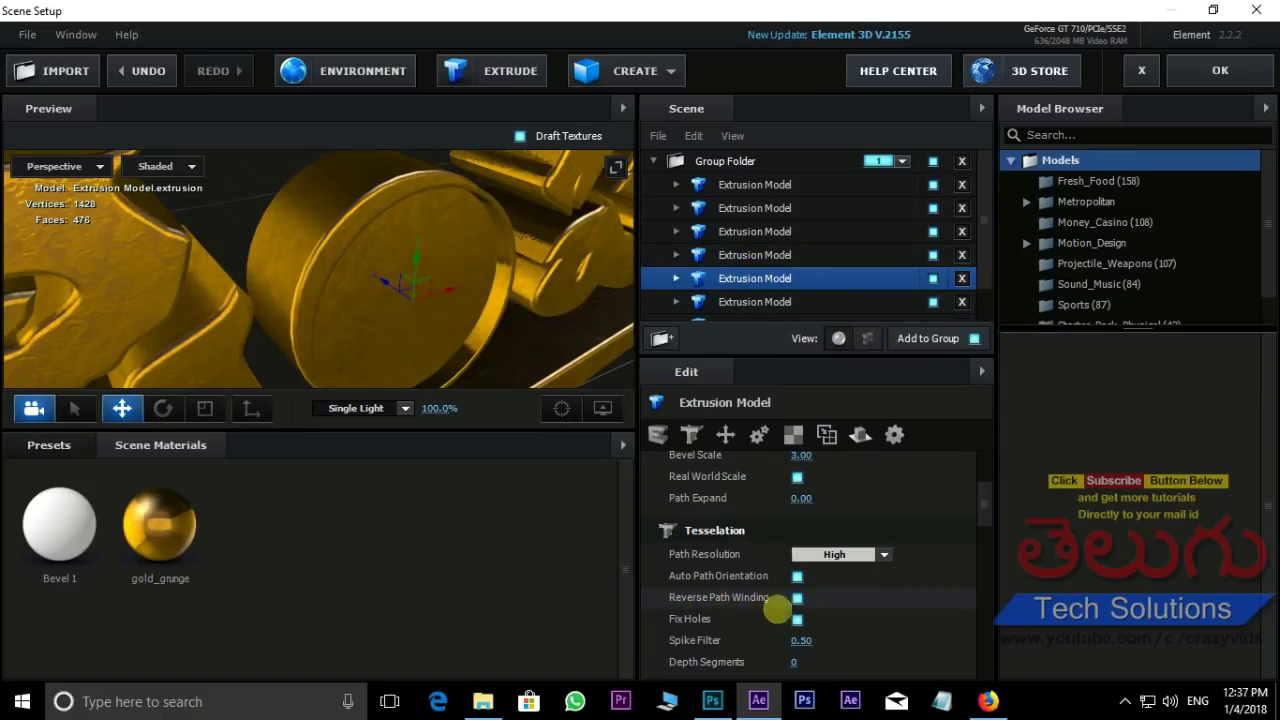
Step: Turn Reverse Path Winding back off and check the disc from several angles
{"action": "left_click", "coordinate": [797, 598]}
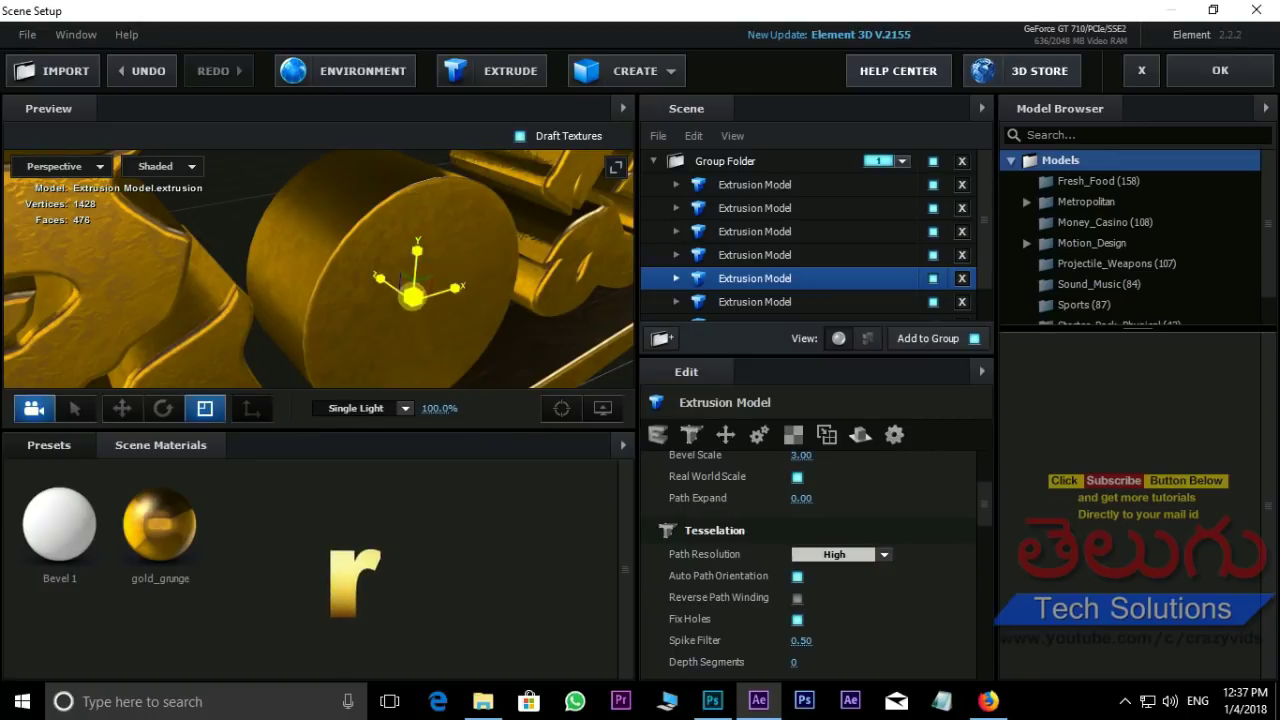
{"action": "left_click_drag", "start_coordinate": [413, 296], "coordinate": [378, 251]}
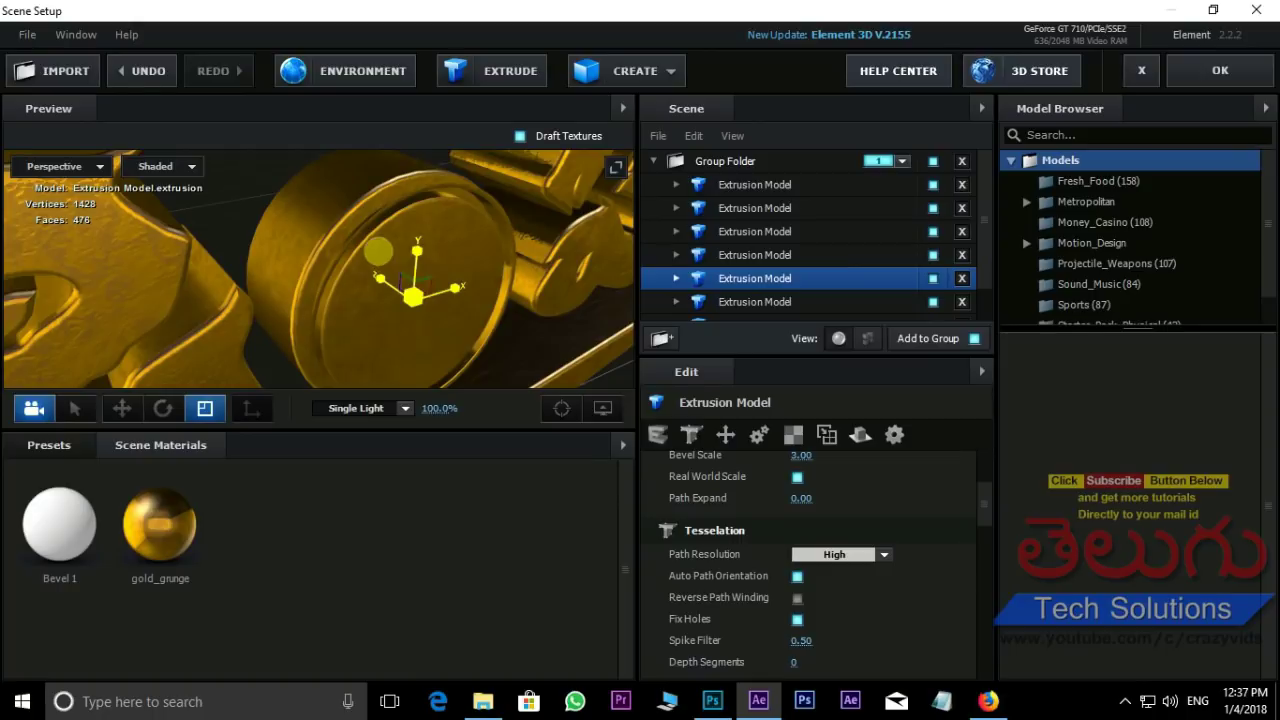
{"action": "mouse_move", "coordinate": [378, 251]}
{"action": "left_mouse_down"}
{"action": "mouse_move", "coordinate": [400, 260]}
{"action": "mouse_move", "coordinate": [302, 288]}
{"action": "left_mouse_up"}
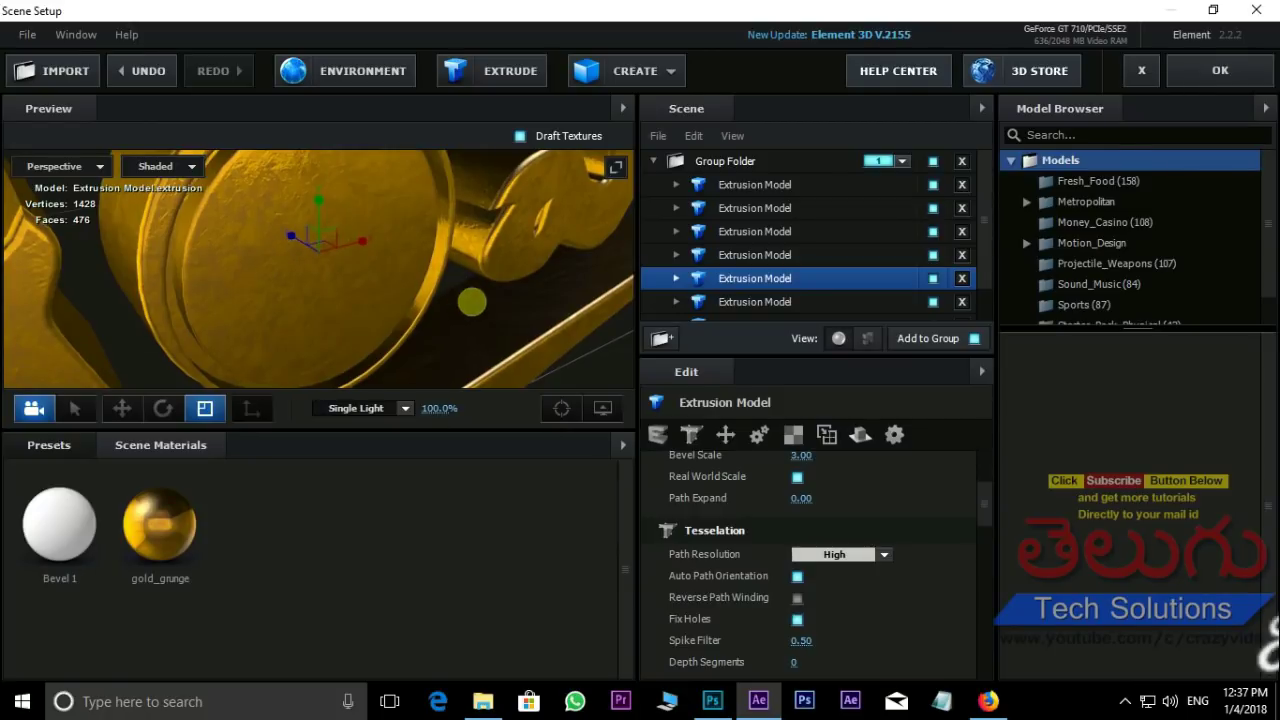
{"action": "left_click_drag", "start_coordinate": [302, 288], "coordinate": [280, 300]}
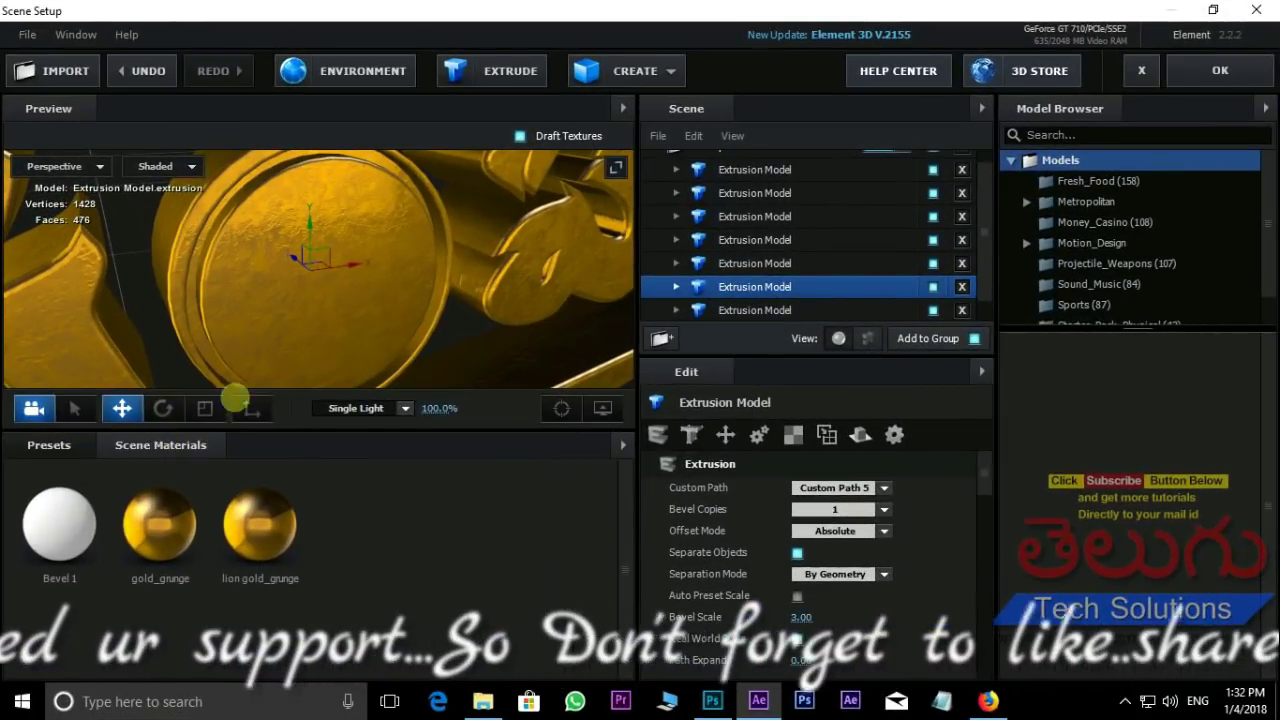
Step: Apply a Pro_Shaders Metal preset material to the medallion face
{"action": "left_click", "coordinate": [75, 447]}
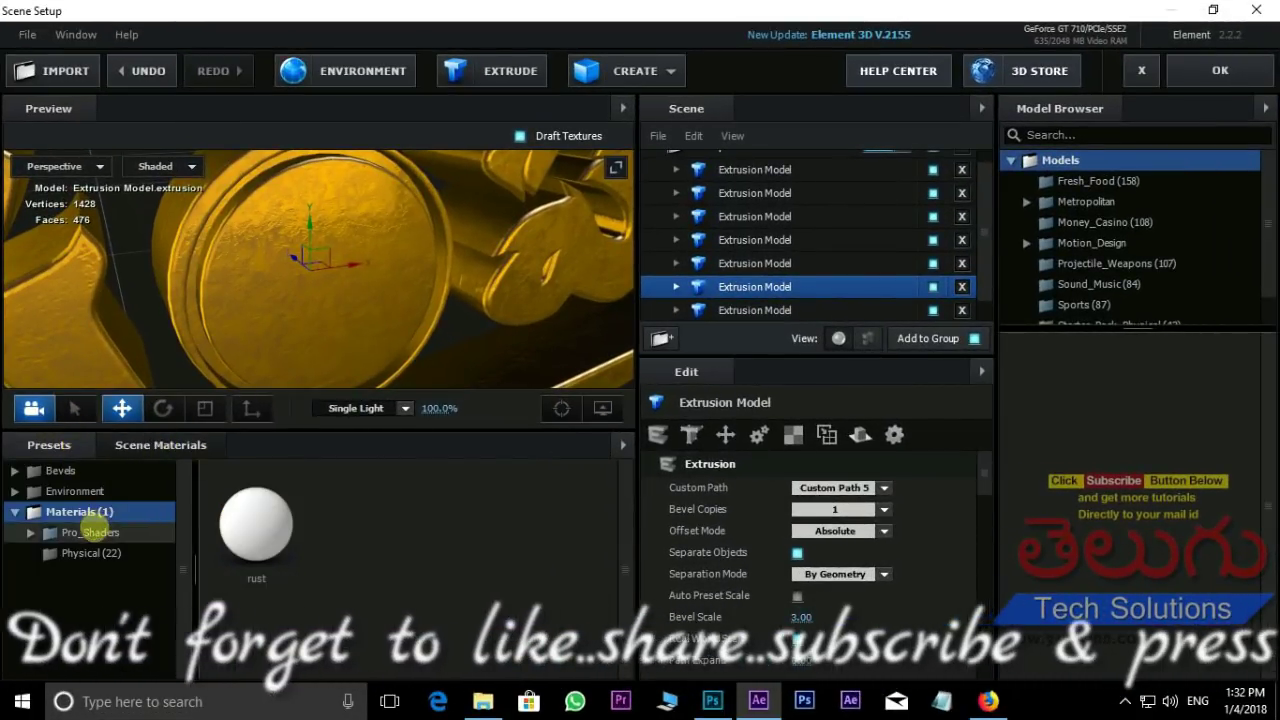
{"action": "left_click", "coordinate": [94, 530]}
{"action": "left_click", "coordinate": [95, 614]}
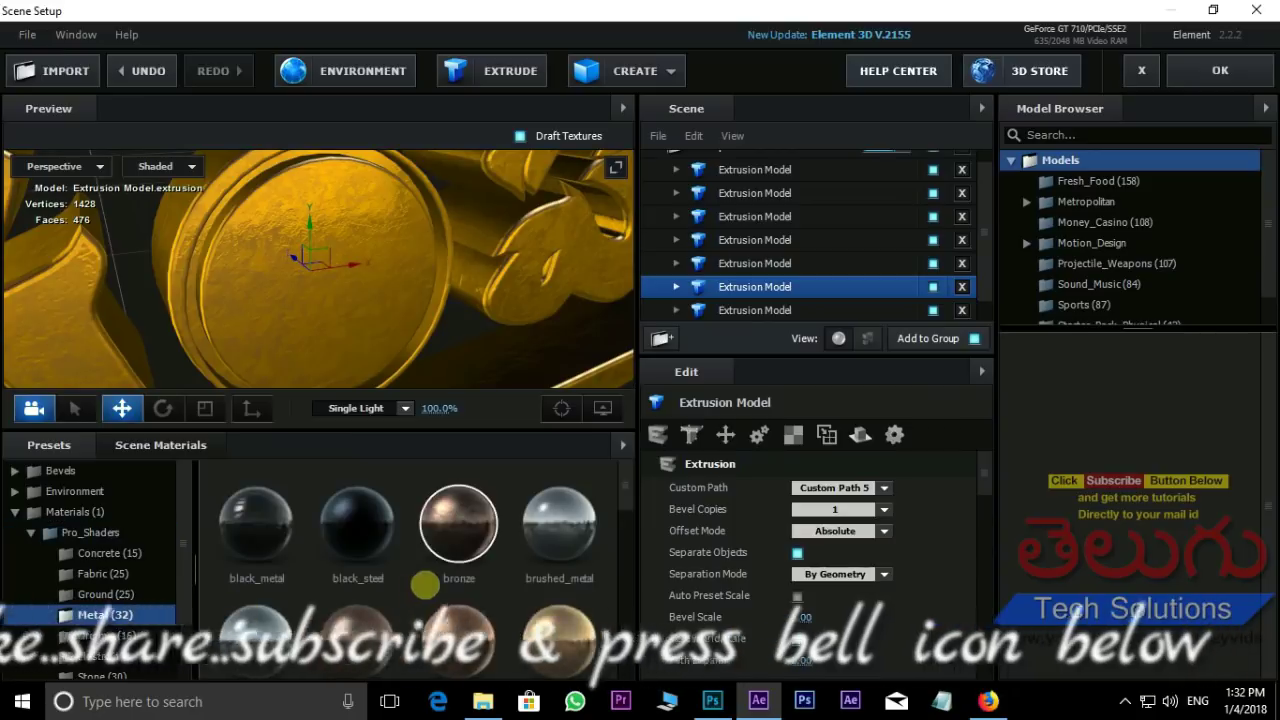
{"action": "left_click_drag", "start_coordinate": [555, 640], "coordinate": [353, 272]}
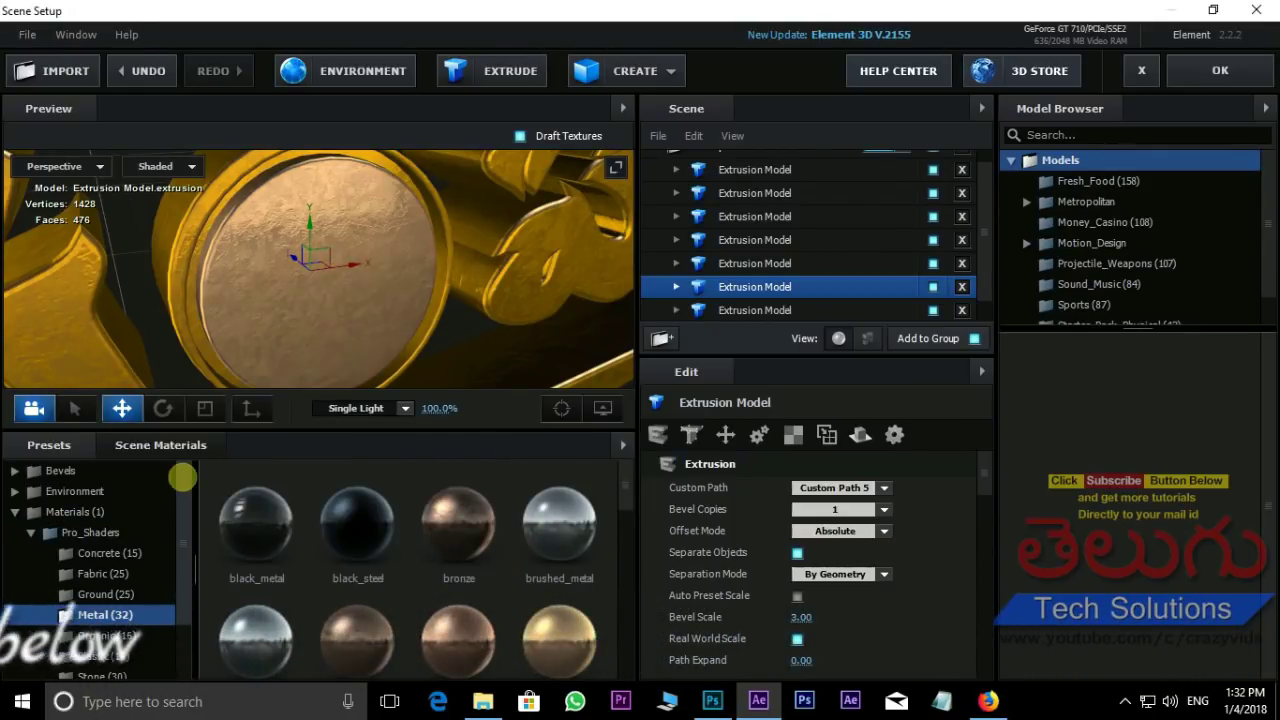
Step: Rename the new scene material to 'texture' and open its Diffuse texture channel
{"action": "left_click", "coordinate": [183, 440]}
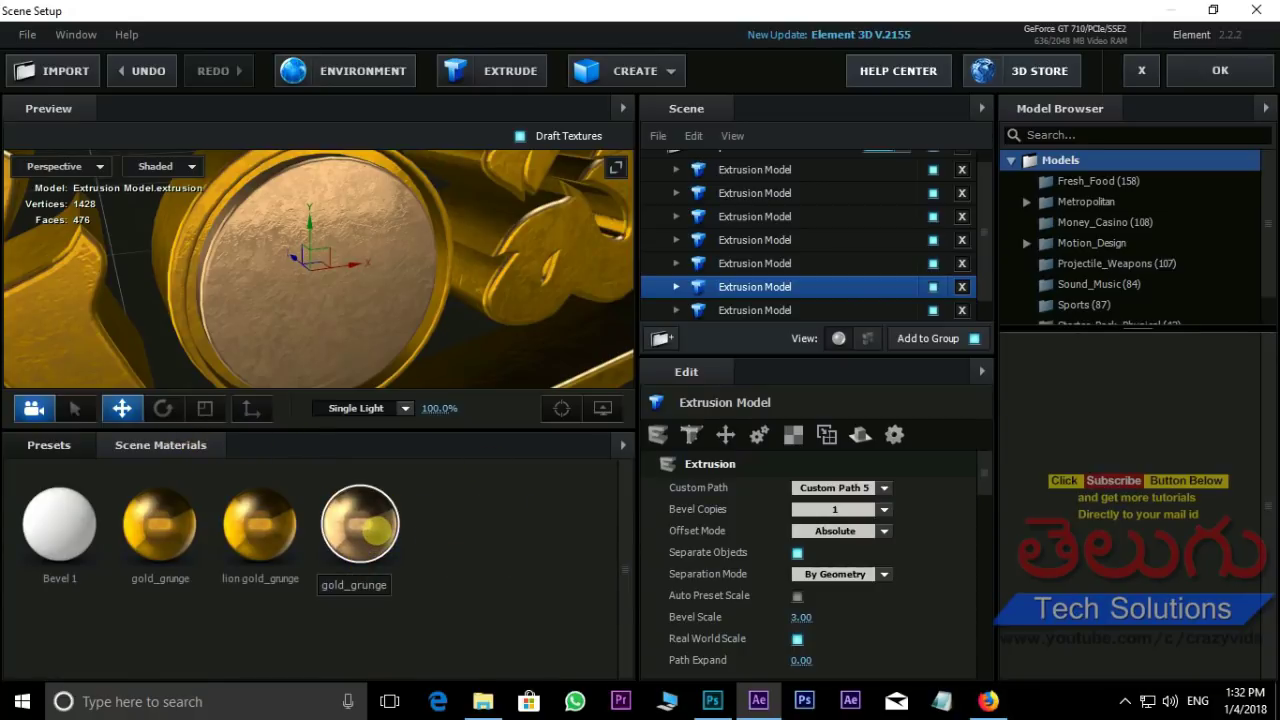
{"action": "right_click", "coordinate": [375, 532]}
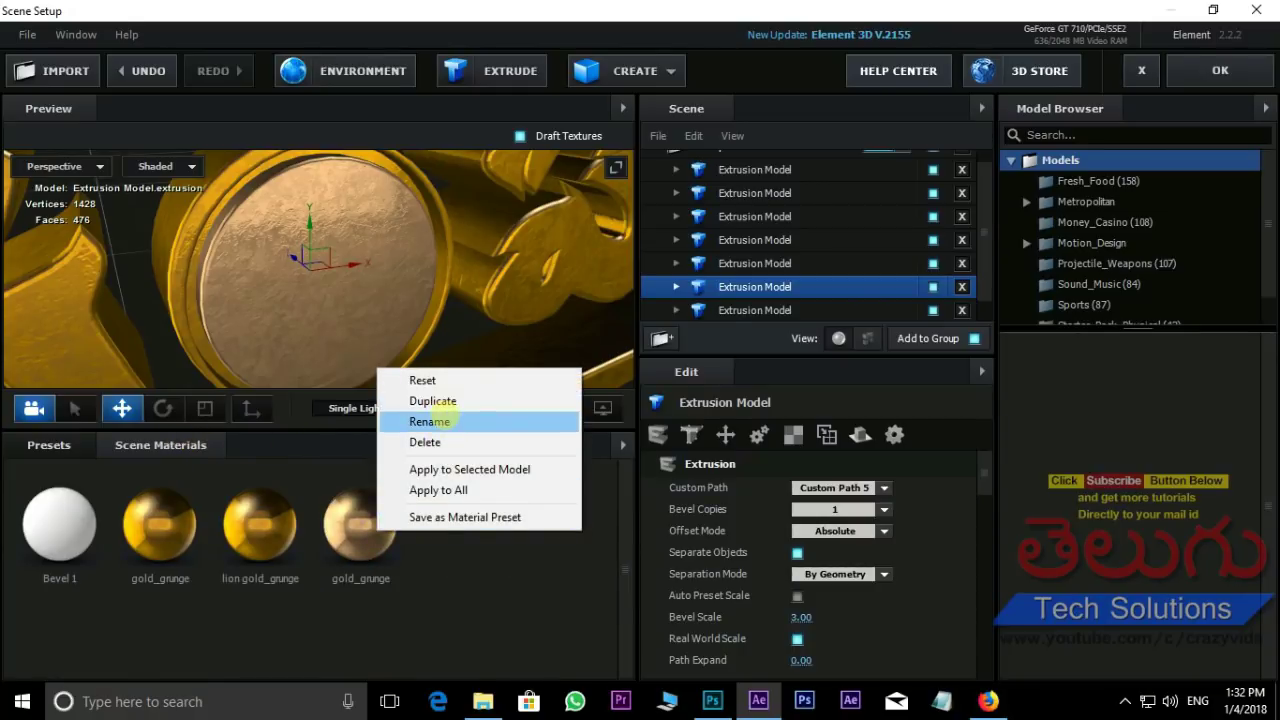
{"action": "left_click", "coordinate": [440, 417]}
{"action": "type", "text": "texture"}
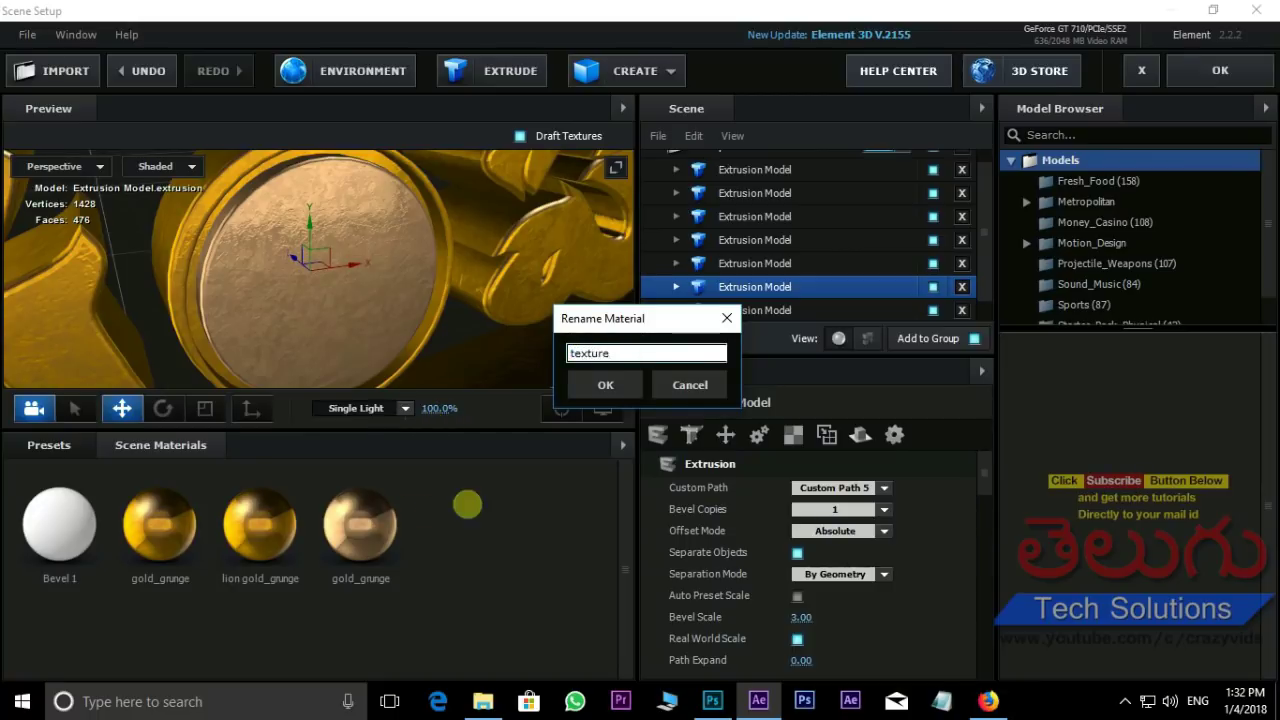
{"action": "key", "text": "Return"}
{"action": "left_click_drag", "start_coordinate": [466, 360], "coordinate": [425, 344]}
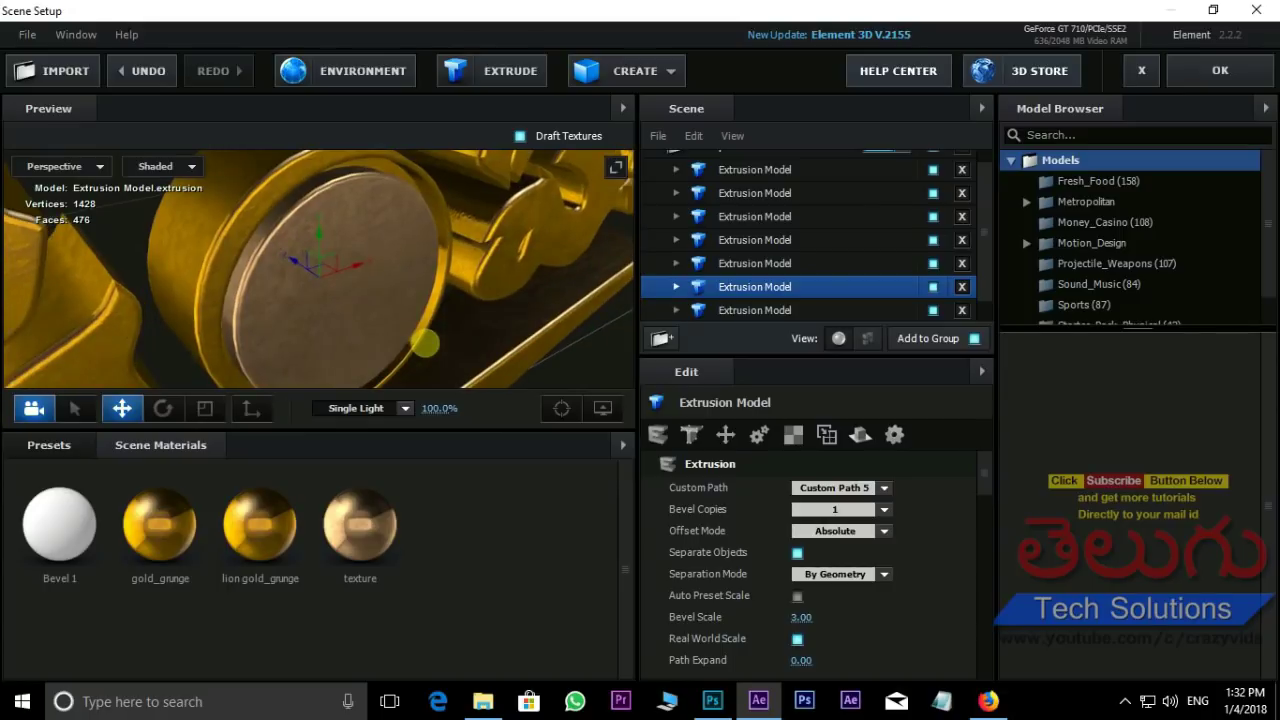
{"action": "left_click_drag", "start_coordinate": [410, 284], "coordinate": [446, 271]}
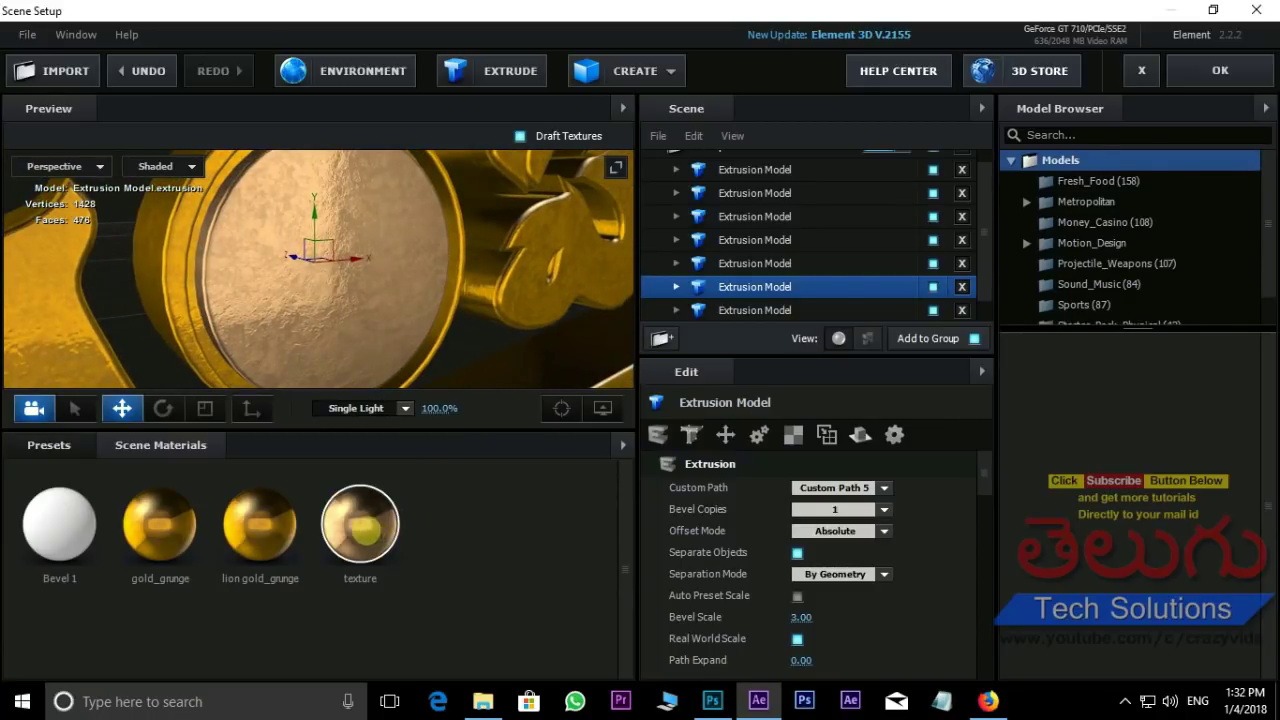
{"action": "left_click", "coordinate": [360, 523]}
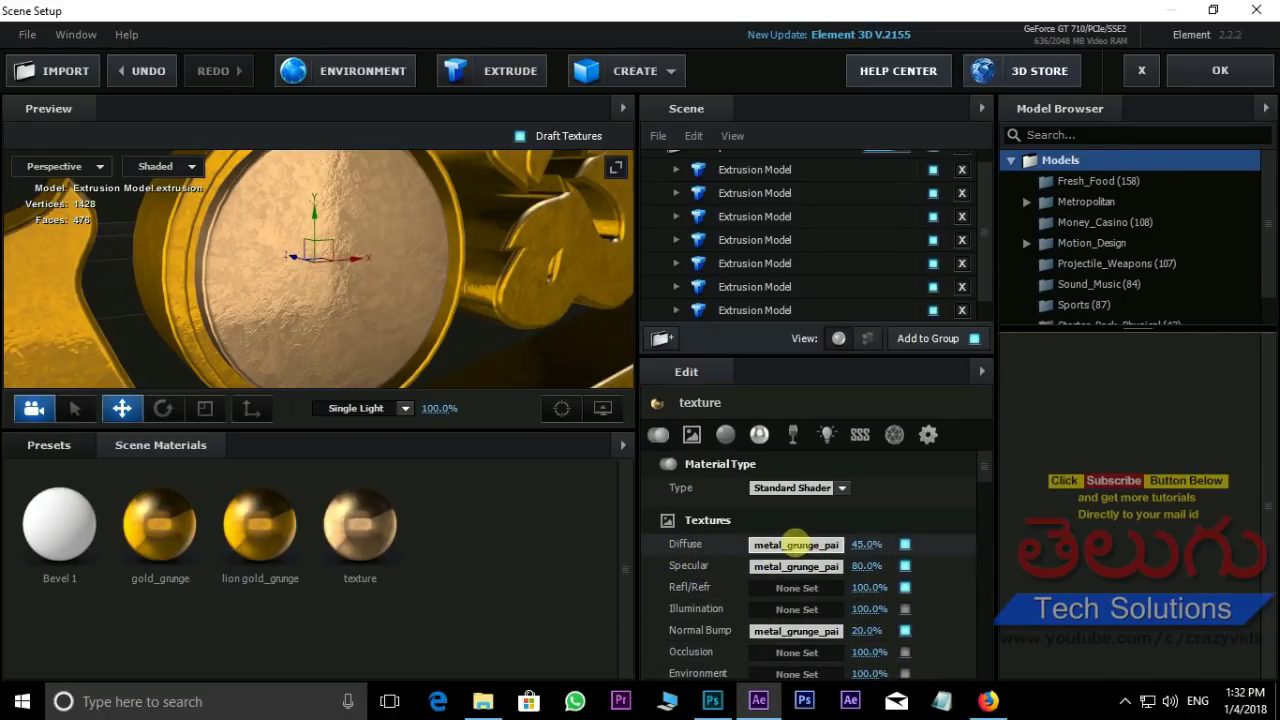
{"action": "left_click", "coordinate": [792, 541]}
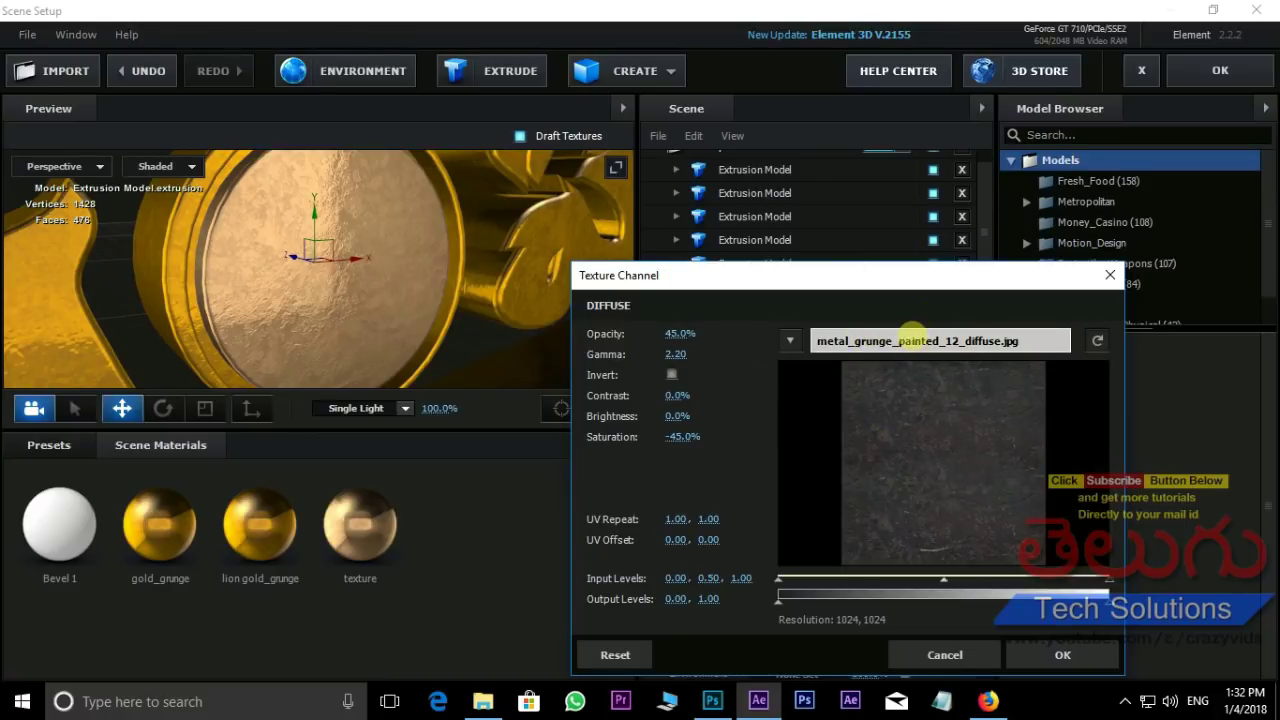
Step: Load liontexture.jpg from the Jai simha Source files folder as the Diffuse map
{"action": "left_click", "coordinate": [914, 340]}
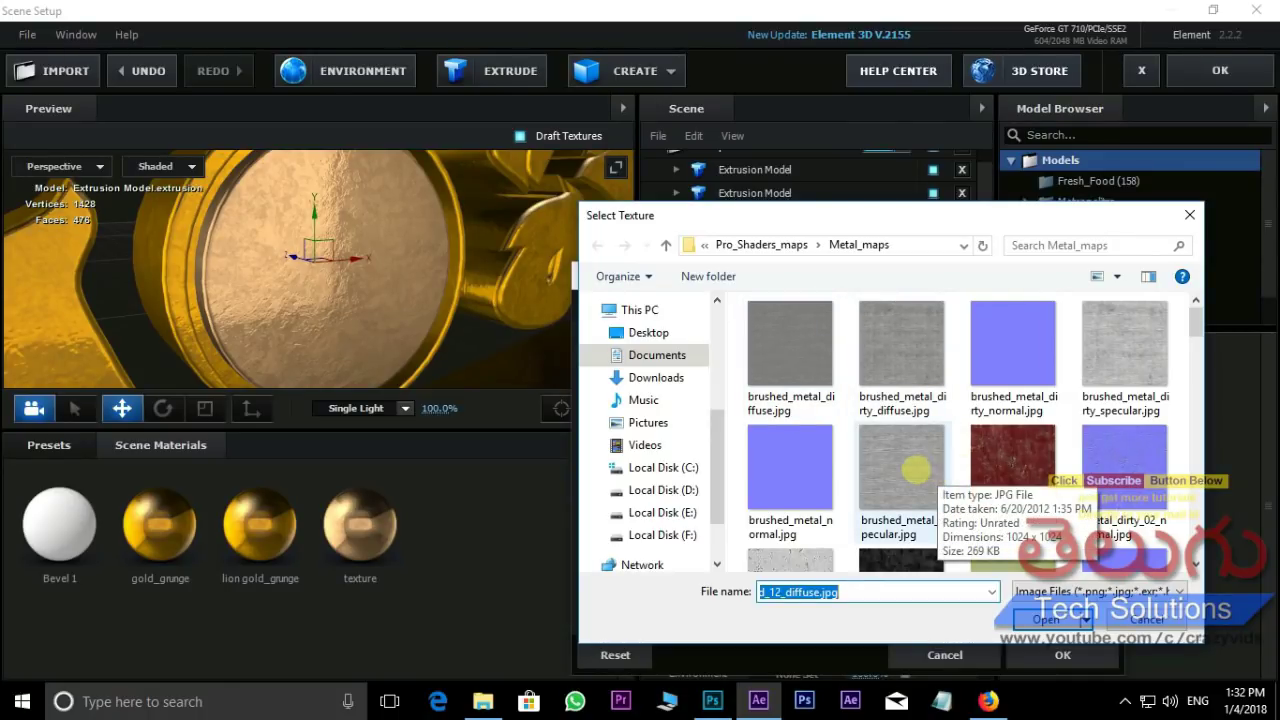
{"action": "left_click", "coordinate": [662, 490]}
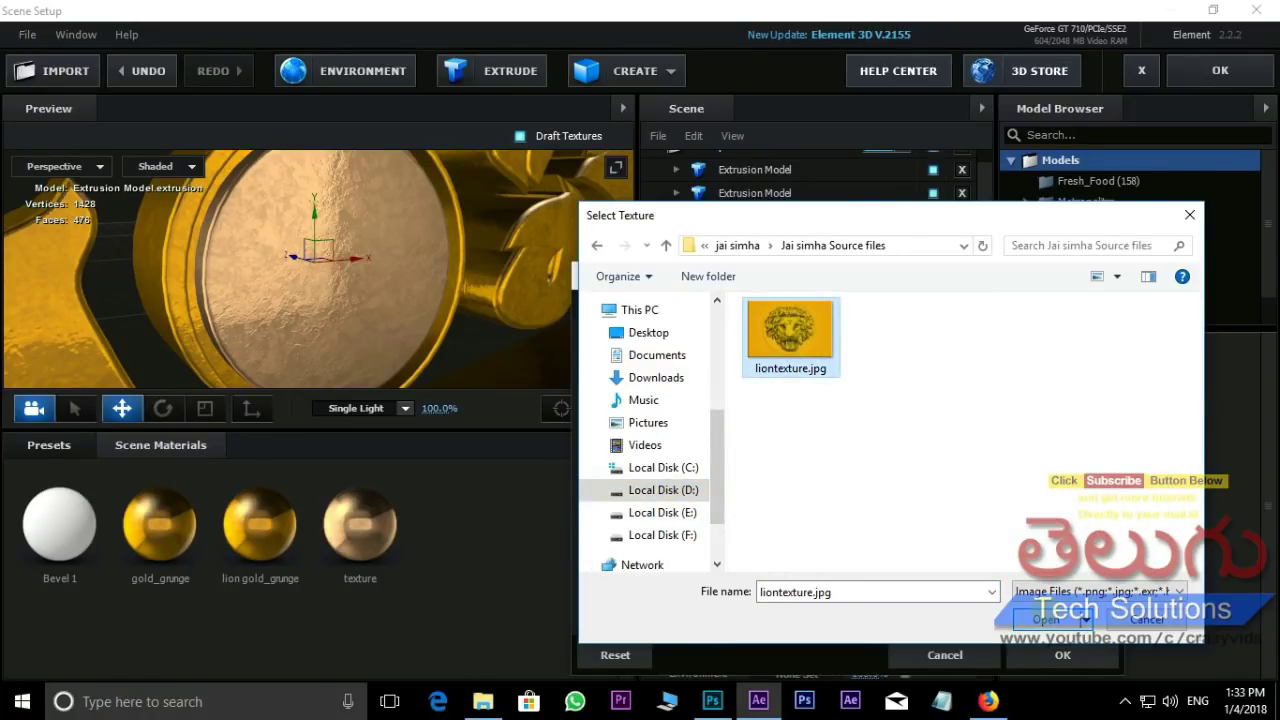
{"action": "key", "text": "Return"}
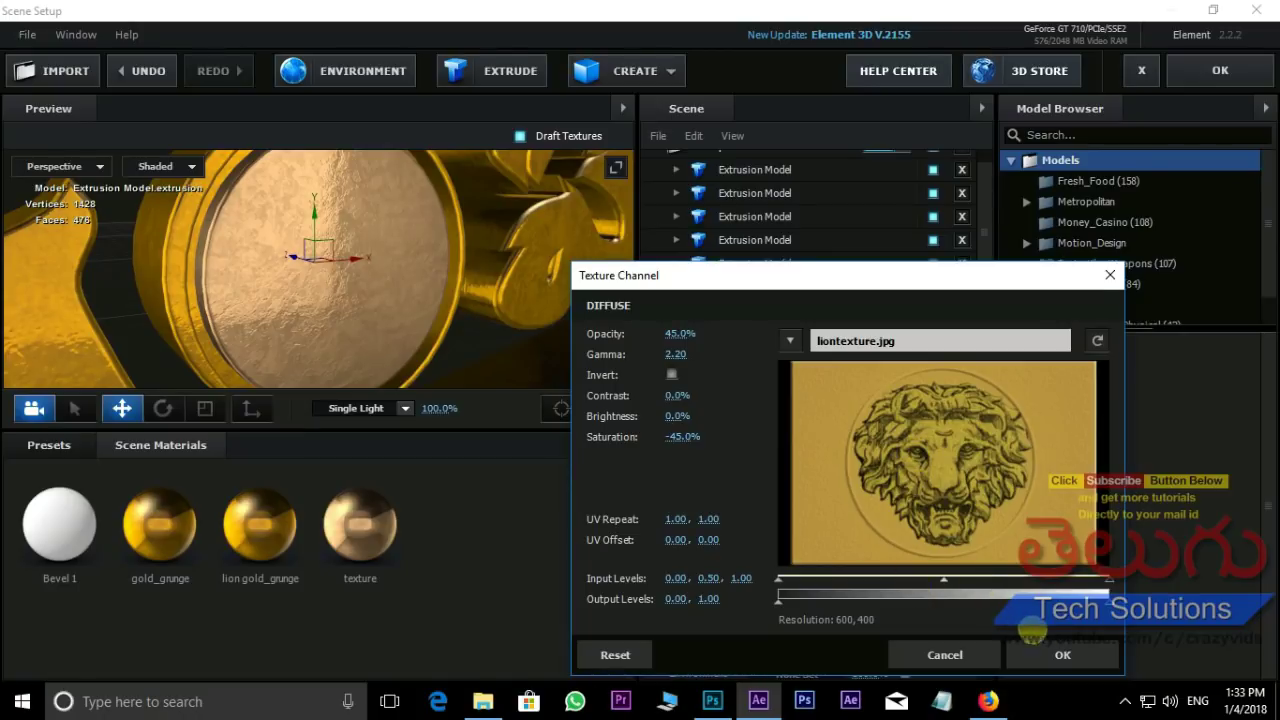
{"action": "left_click", "coordinate": [1063, 655]}
{"action": "left_click_drag", "start_coordinate": [338, 225], "coordinate": [347, 218]}
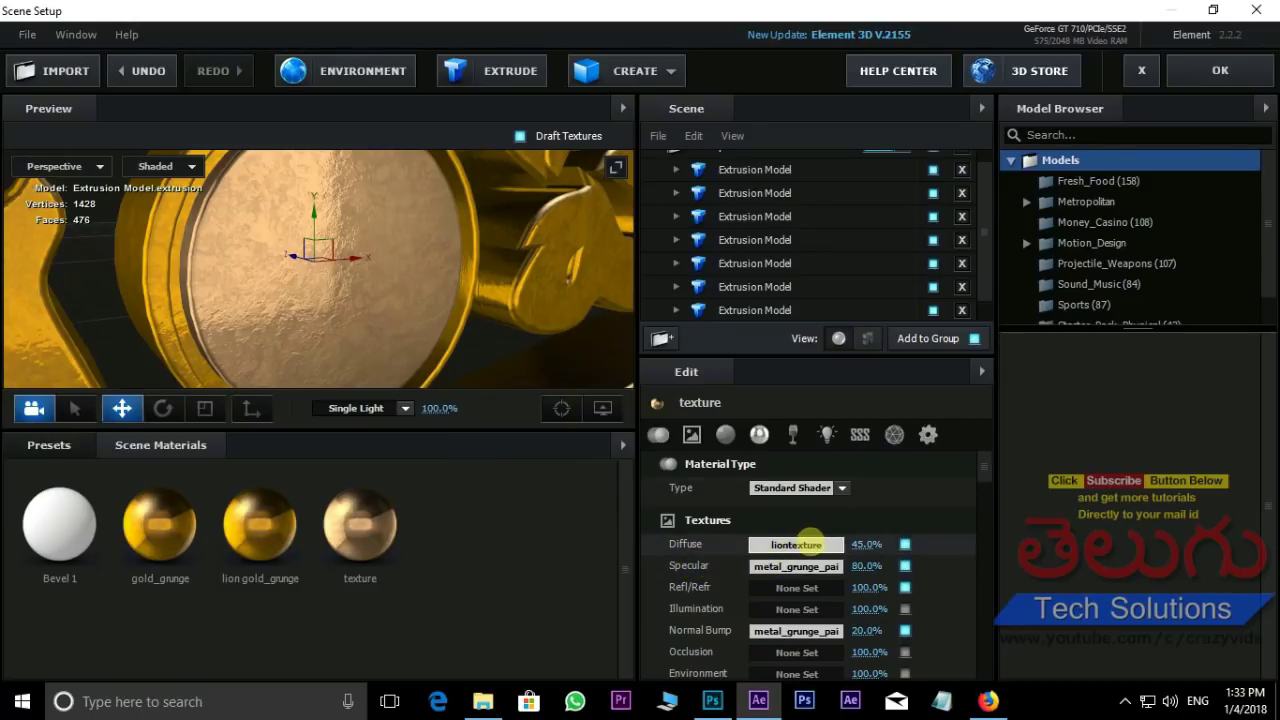
Step: Copy the liontexture Diffuse map and paste it into the Specular channel
{"action": "right_click", "coordinate": [810, 540]}
{"action": "left_click", "coordinate": [860, 580]}
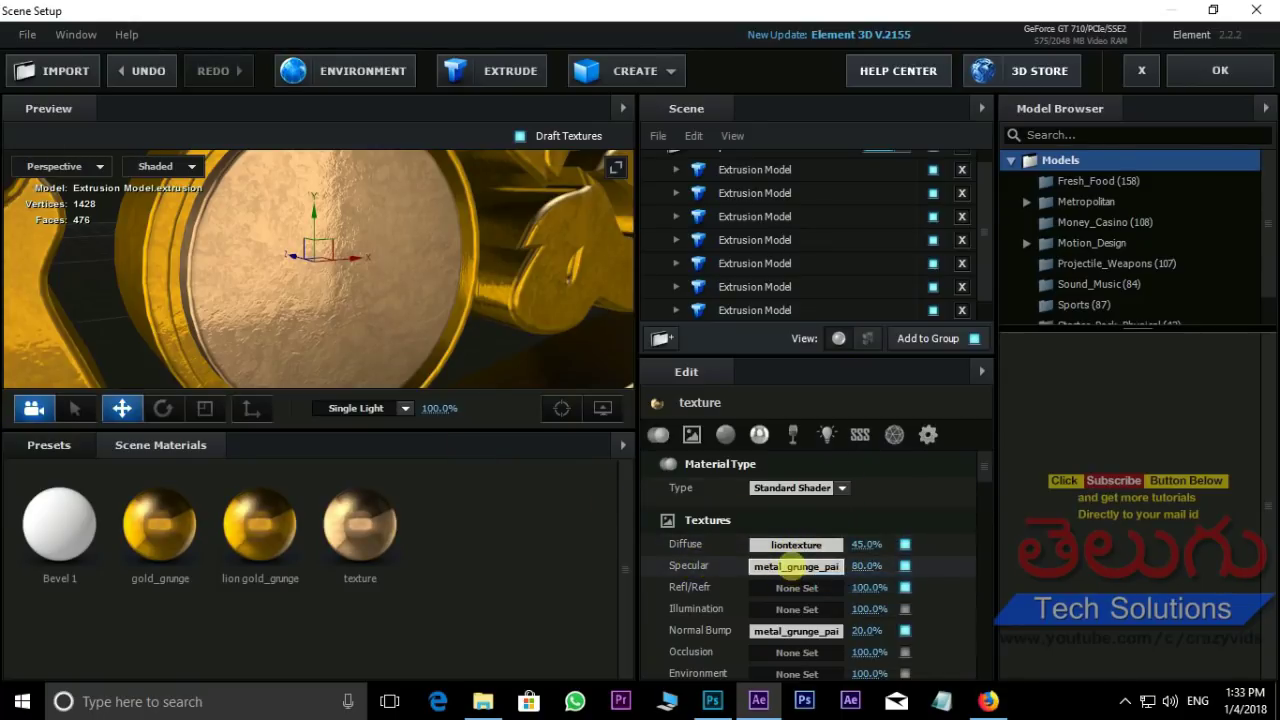
{"action": "left_click", "coordinate": [790, 566]}
{"action": "left_click", "coordinate": [942, 654]}
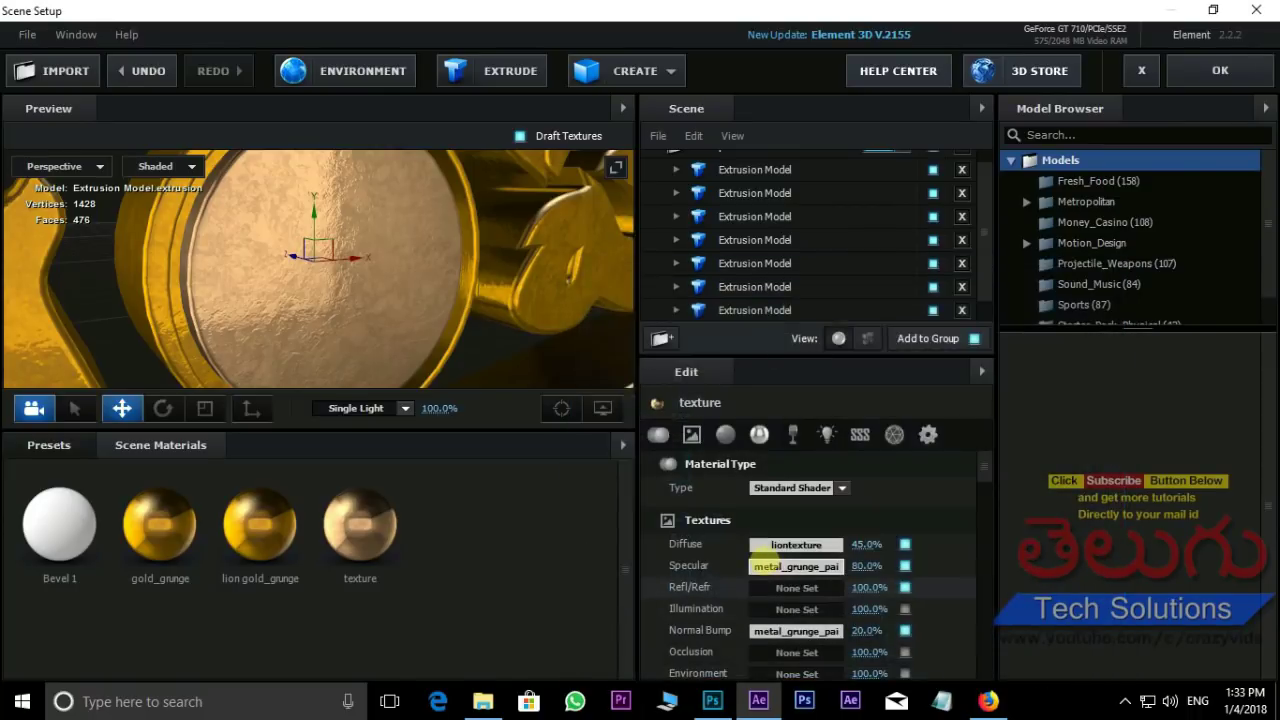
{"action": "right_click", "coordinate": [796, 566]}
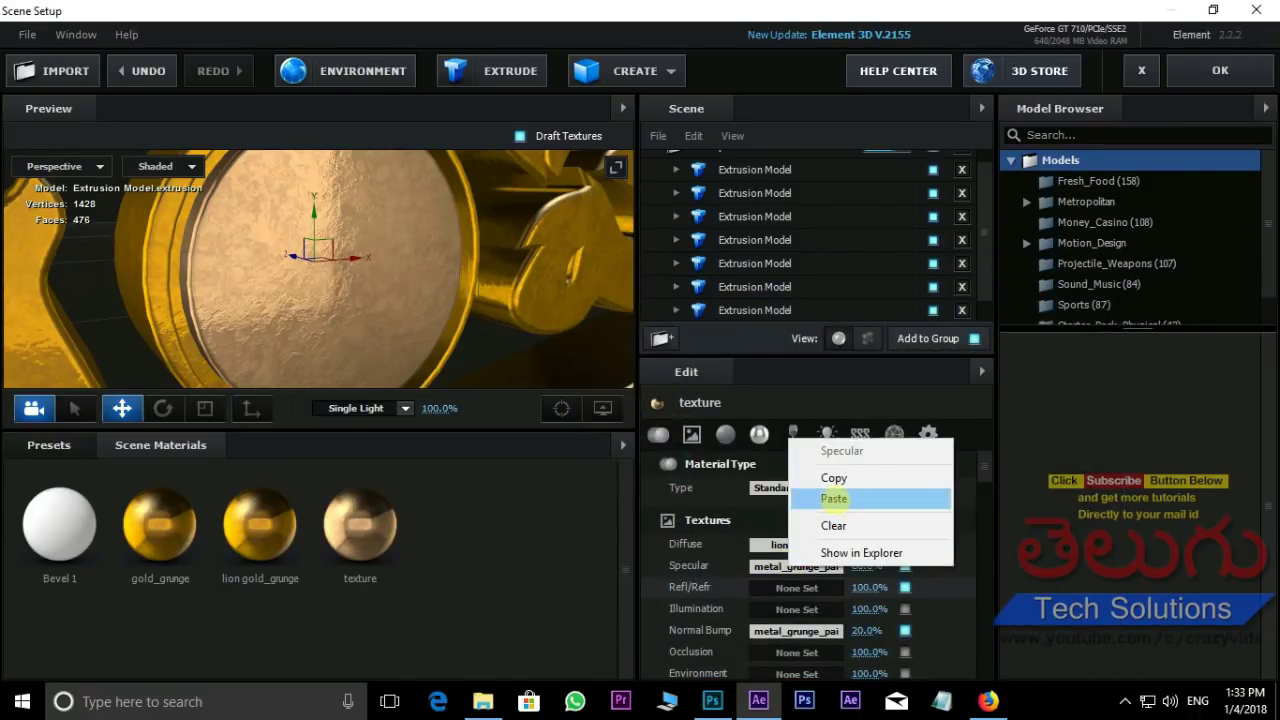
{"action": "left_click", "coordinate": [840, 500]}
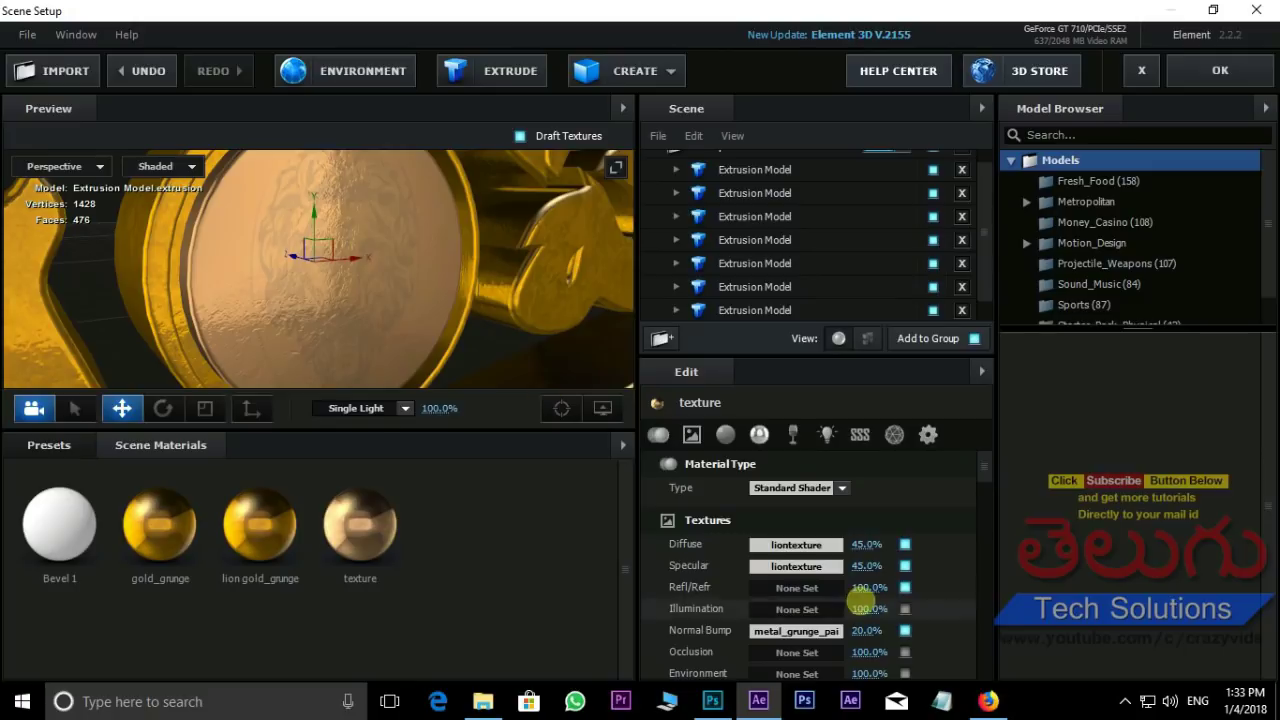
Step: Raise both the Specular and Diffuse map strengths to 100%
{"action": "left_click_drag", "start_coordinate": [866, 565], "coordinate": [969, 563]}
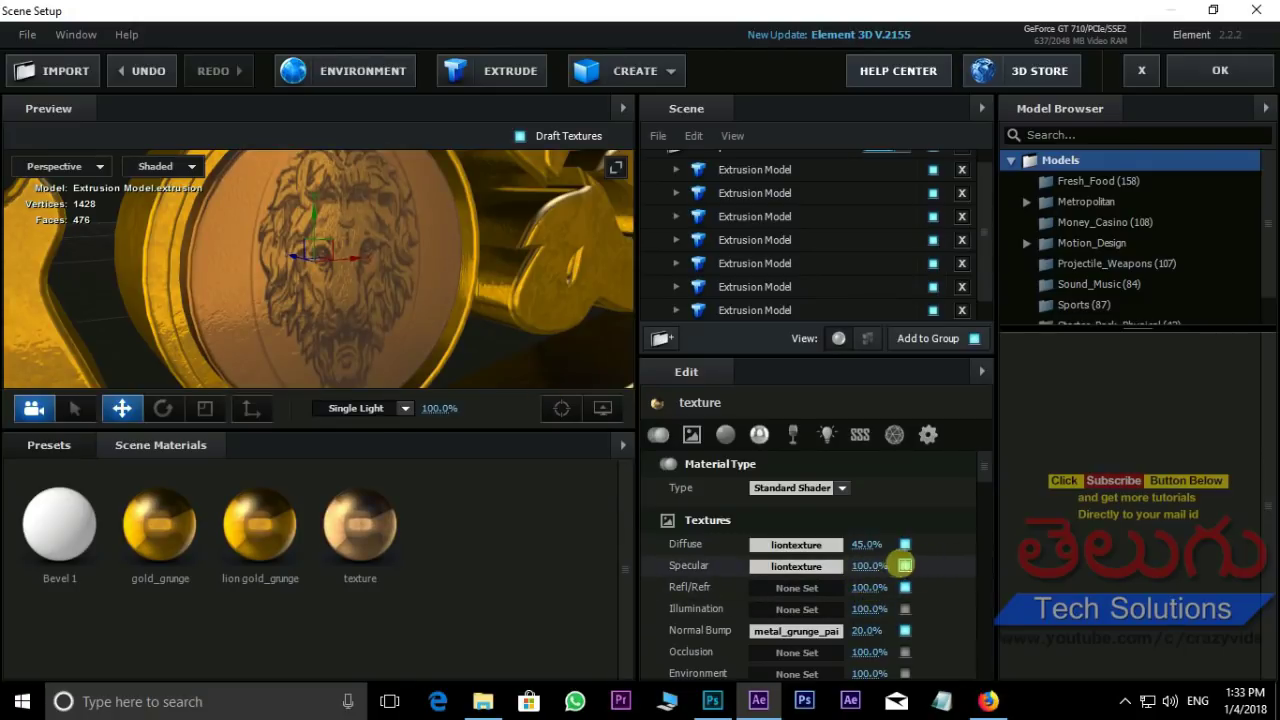
{"action": "left_click_drag", "start_coordinate": [866, 544], "coordinate": [965, 539]}
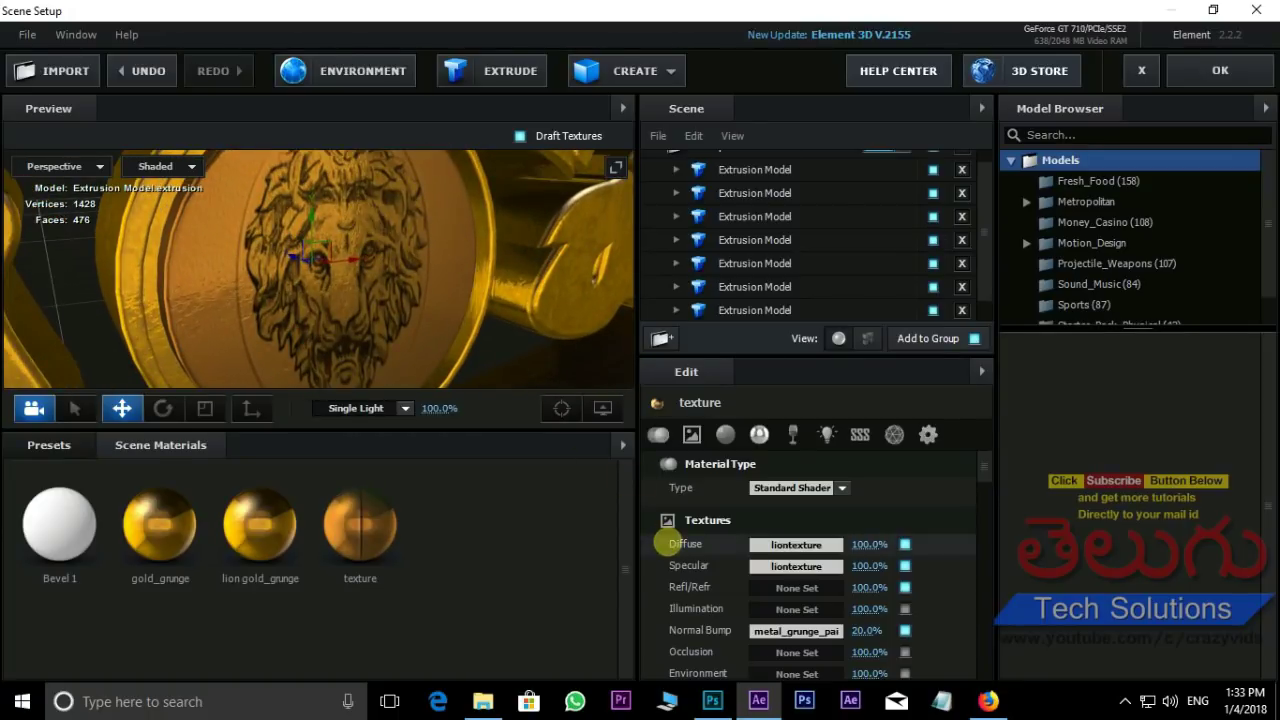
{"action": "left_click", "coordinate": [810, 541]}
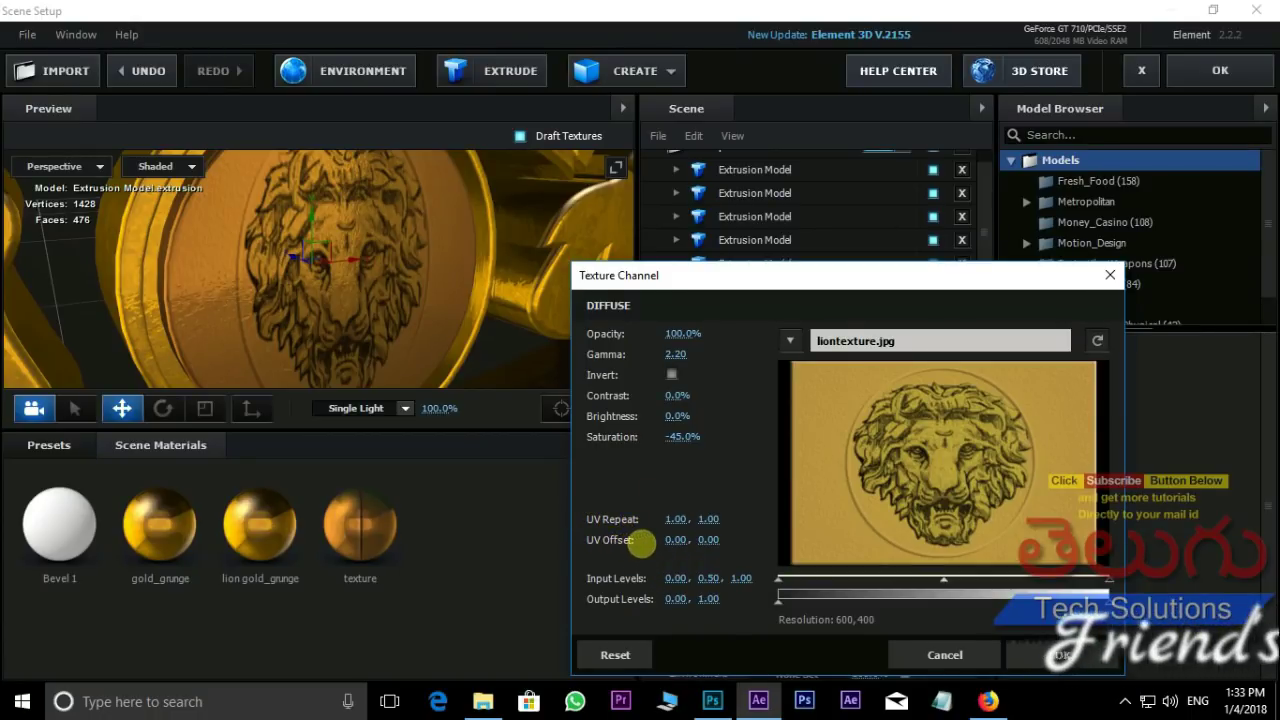
Step: Set the diffuse lion texture's UV Repeat to 0.61/0.81 and UV Offset to 0.19/0.09
{"action": "mouse_move", "coordinate": [674, 519]}
{"action": "left_mouse_down"}
{"action": "mouse_move", "coordinate": [646, 510]}
{"action": "mouse_move", "coordinate": [688, 540]}
{"action": "mouse_move", "coordinate": [651, 503]}
{"action": "left_mouse_up"}
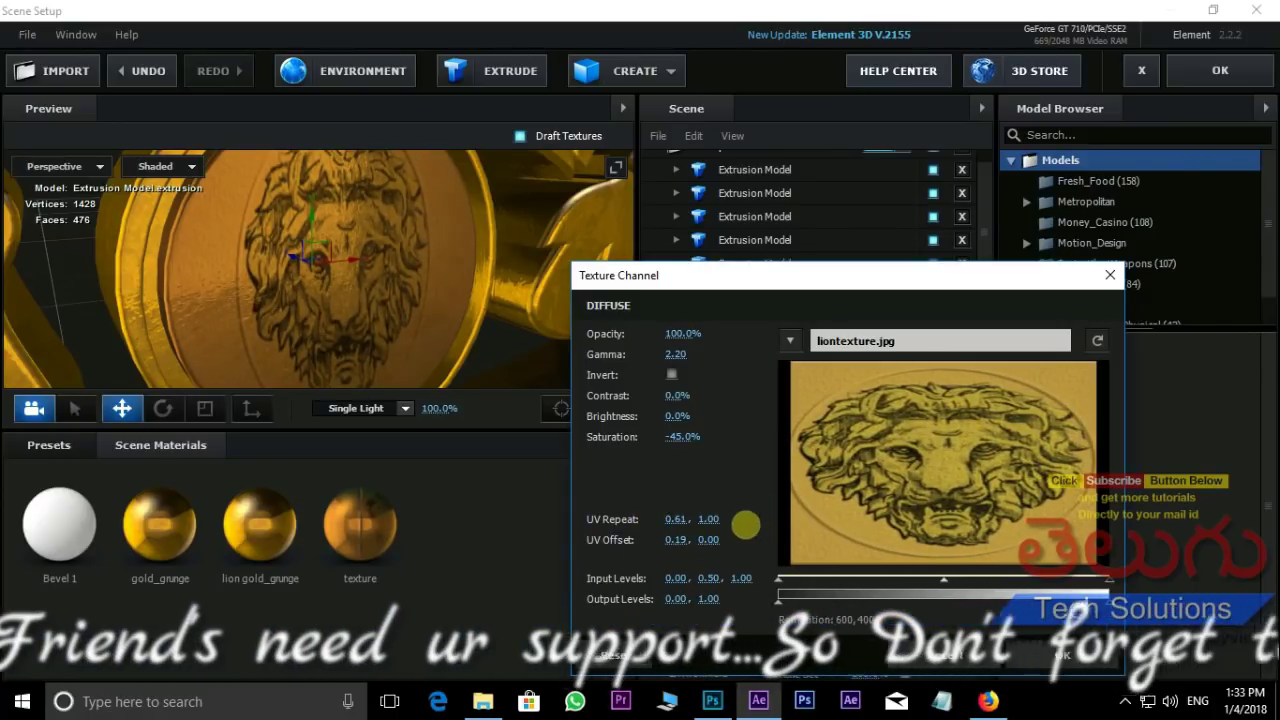
{"action": "left_click_drag", "start_coordinate": [704, 540], "coordinate": [700, 518]}
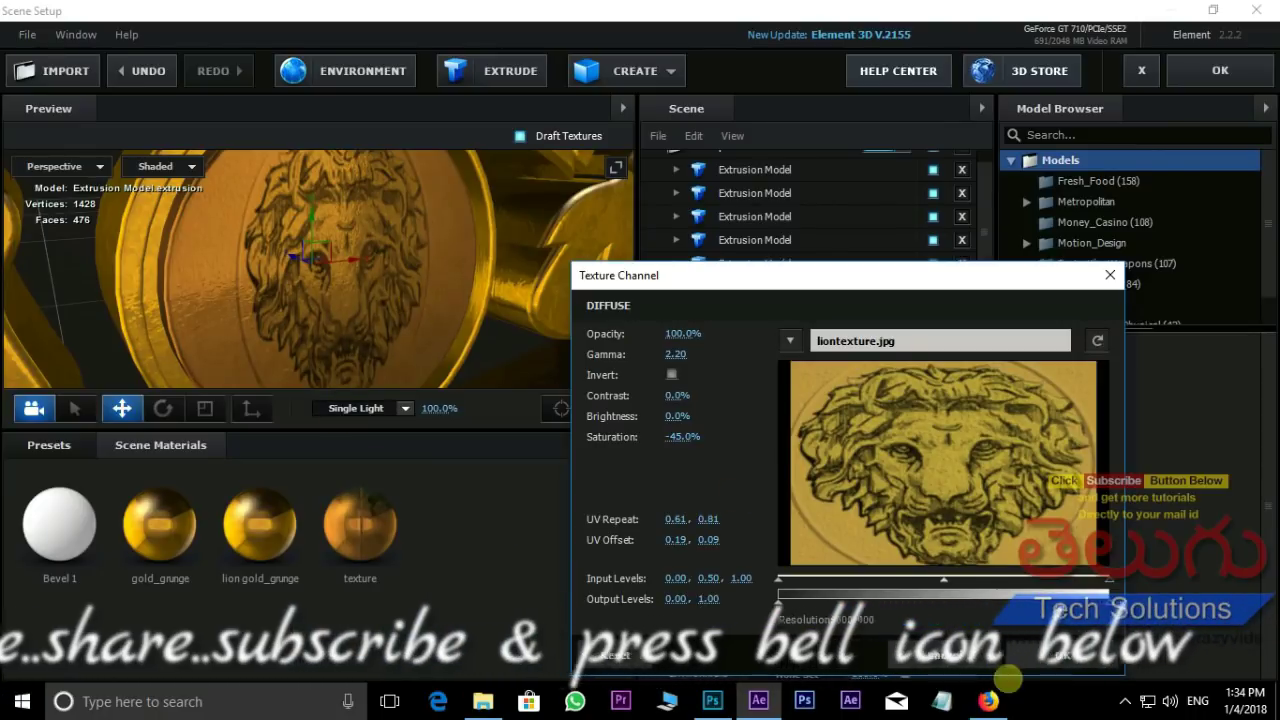
{"action": "left_click", "coordinate": [1036, 657]}
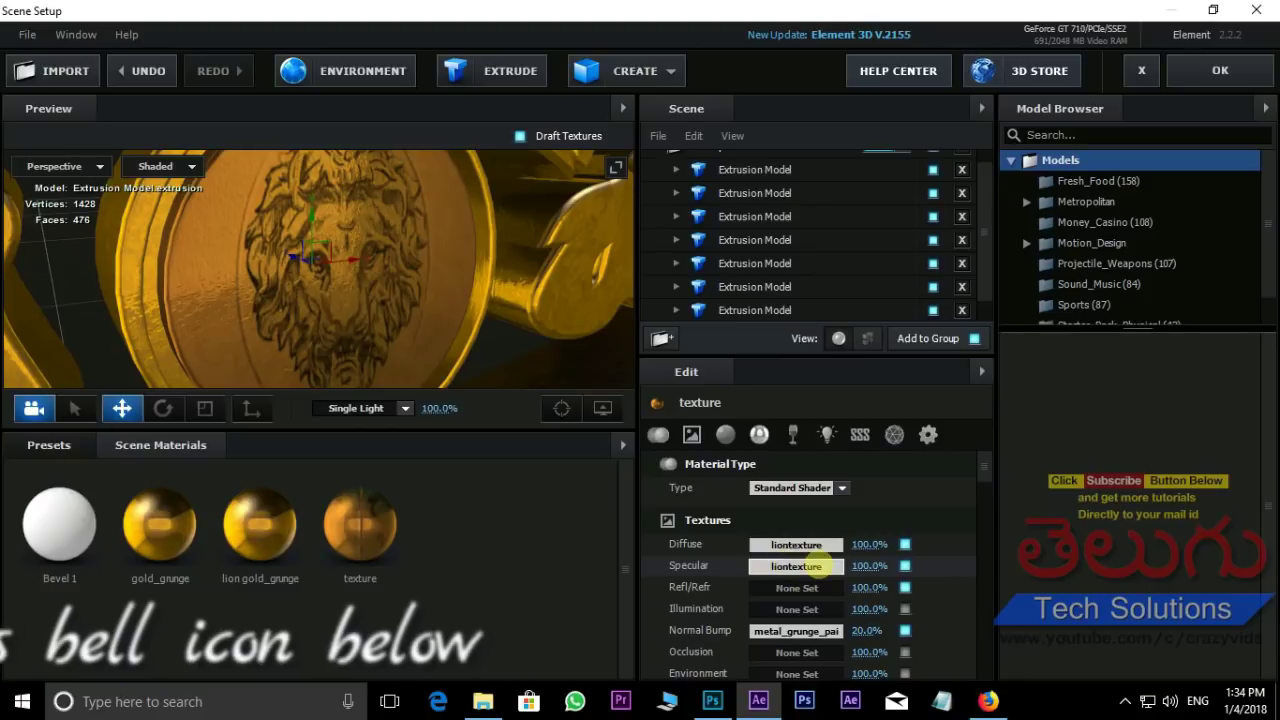
Step: Set the specular lion texture's UV Repeat to 0.56/0.73 and UV Offset to 0.21/0.15
{"action": "left_click", "coordinate": [818, 566]}
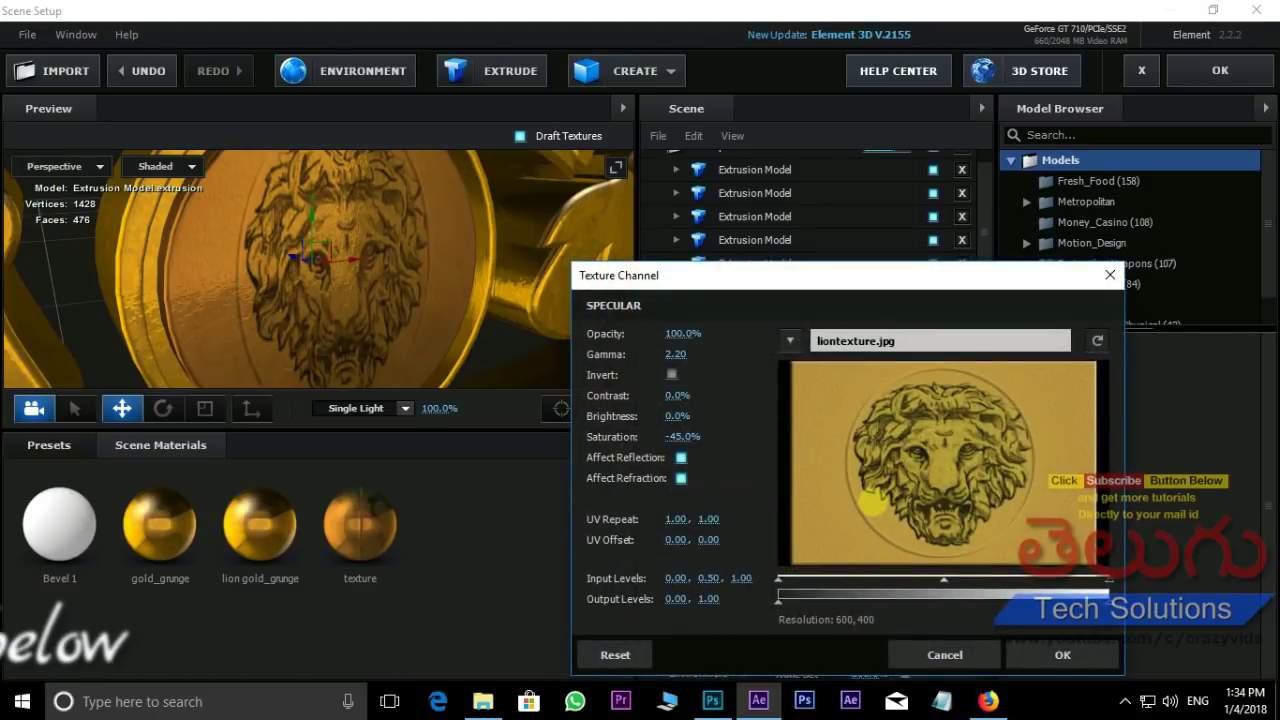
{"action": "mouse_move", "coordinate": [675, 519]}
{"action": "left_mouse_down"}
{"action": "mouse_move", "coordinate": [662, 539]}
{"action": "mouse_move", "coordinate": [694, 534]}
{"action": "mouse_move", "coordinate": [649, 515]}
{"action": "mouse_move", "coordinate": [711, 520]}
{"action": "mouse_move", "coordinate": [718, 540]}
{"action": "left_mouse_up"}
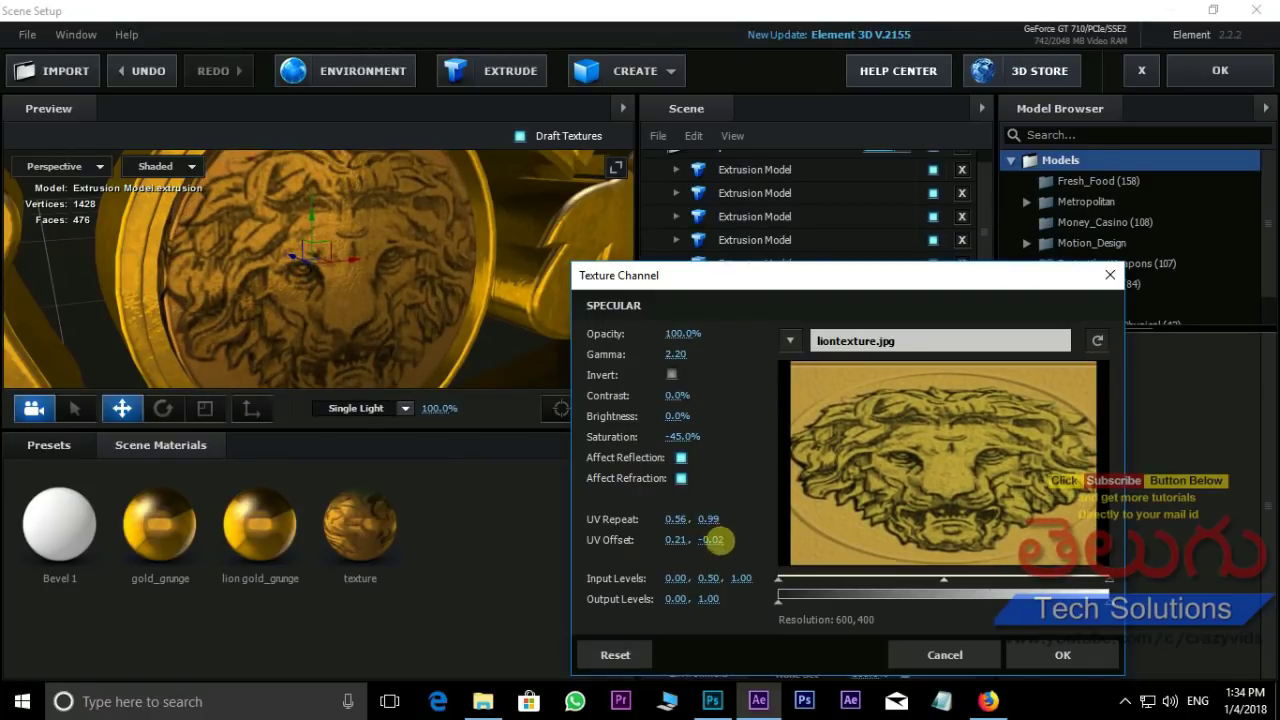
{"action": "left_click_drag", "start_coordinate": [712, 539], "coordinate": [680, 517]}
{"action": "left_click", "coordinate": [1061, 654]}
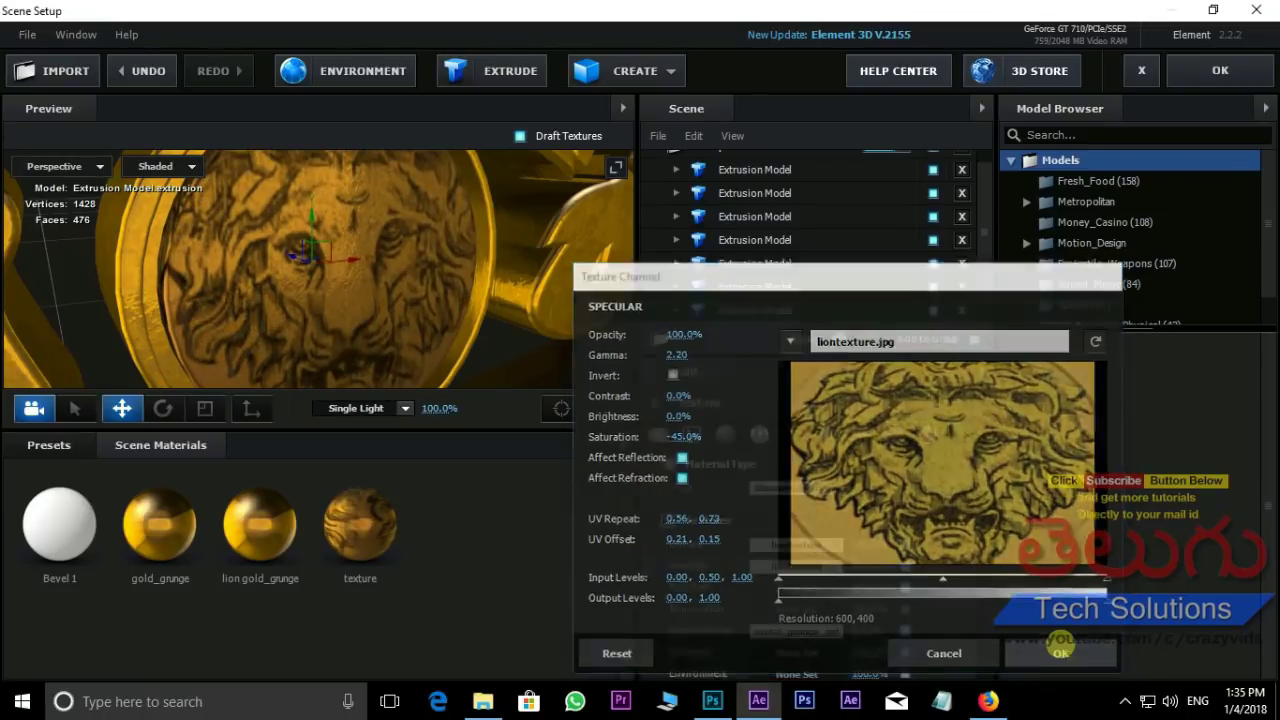
{"action": "mouse_move", "coordinate": [430, 322]}
{"action": "left_mouse_down"}
{"action": "mouse_move", "coordinate": [452, 311]}
{"action": "mouse_move", "coordinate": [424, 303]}
{"action": "mouse_move", "coordinate": [414, 316]}
{"action": "mouse_move", "coordinate": [440, 322]}
{"action": "left_mouse_up"}
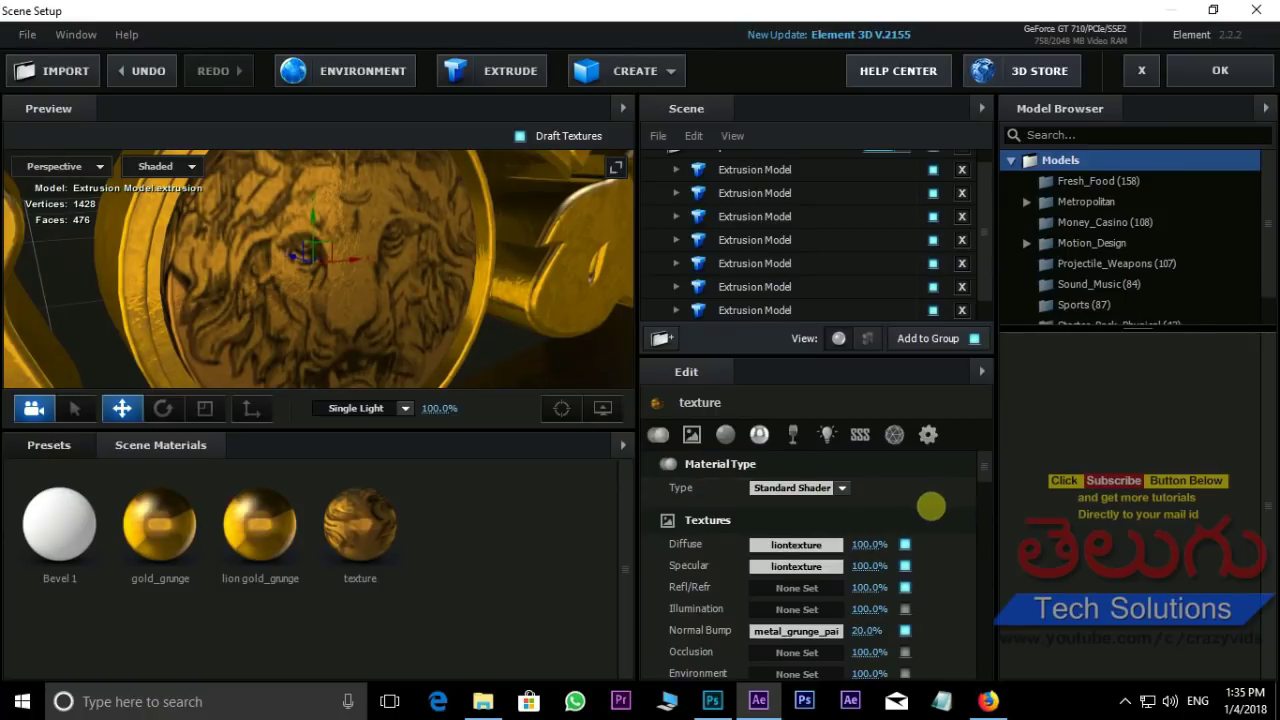
Step: Set the texture material's reflection Color Tint to bright yellow FFEA38
{"action": "left_click_drag", "start_coordinate": [982, 479], "coordinate": [987, 520]}
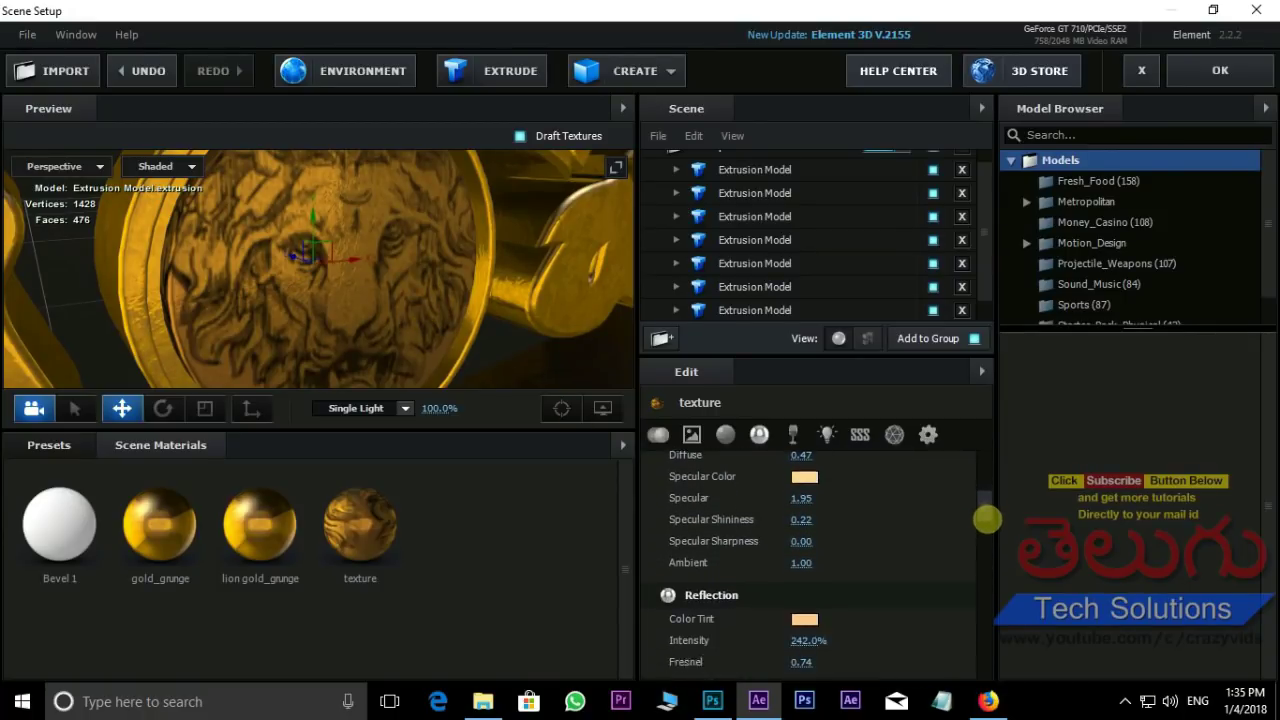
{"action": "left_click", "coordinate": [800, 606]}
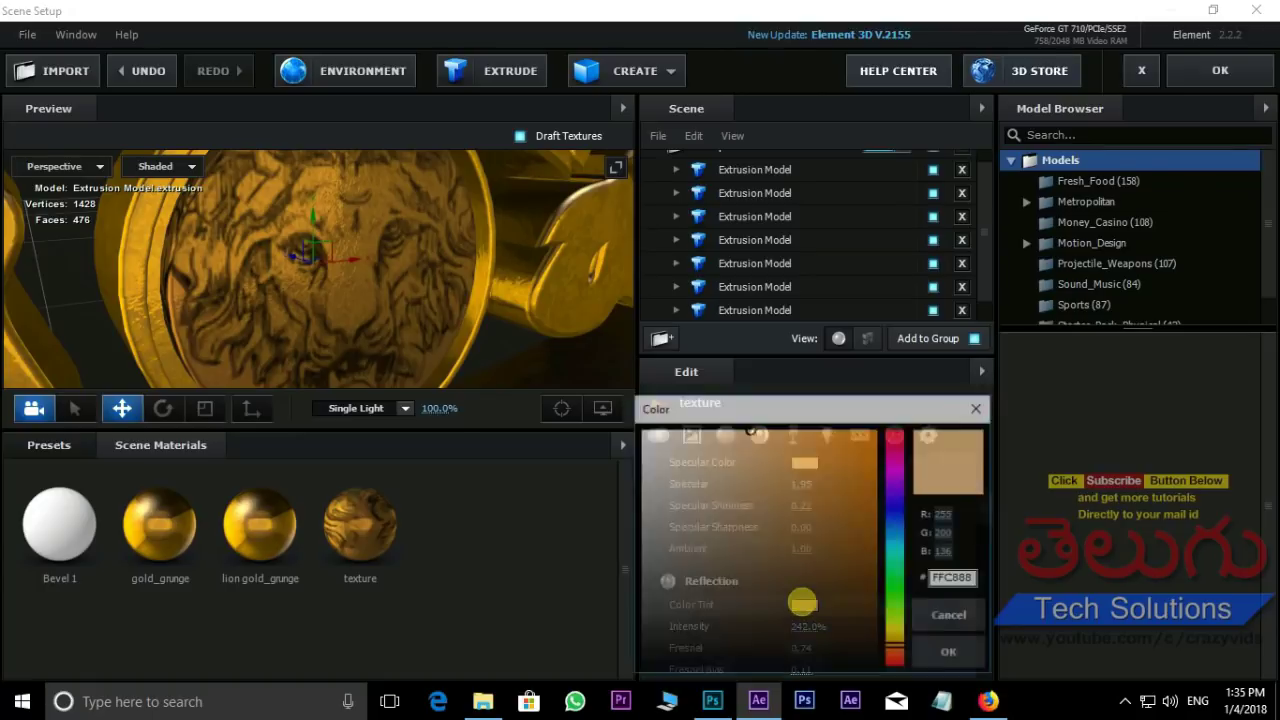
{"action": "left_click_drag", "start_coordinate": [893, 646], "coordinate": [895, 633]}
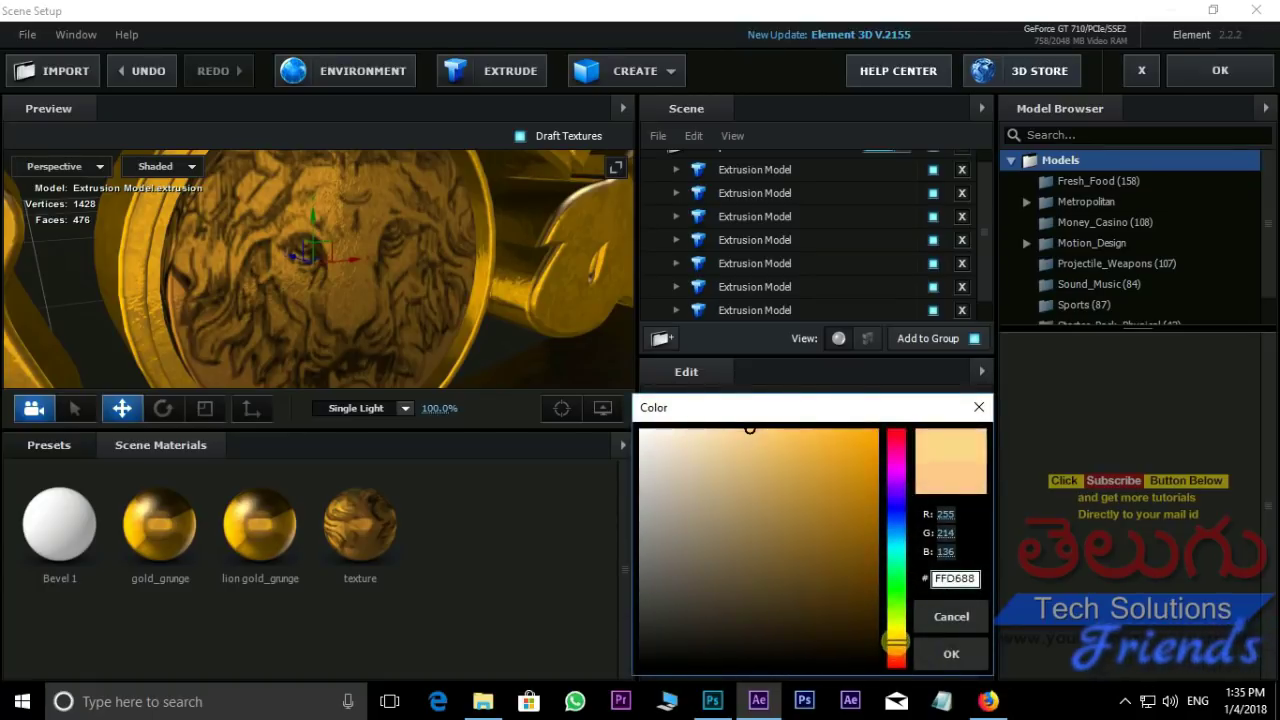
{"action": "left_click_drag", "start_coordinate": [750, 430], "coordinate": [824, 428]}
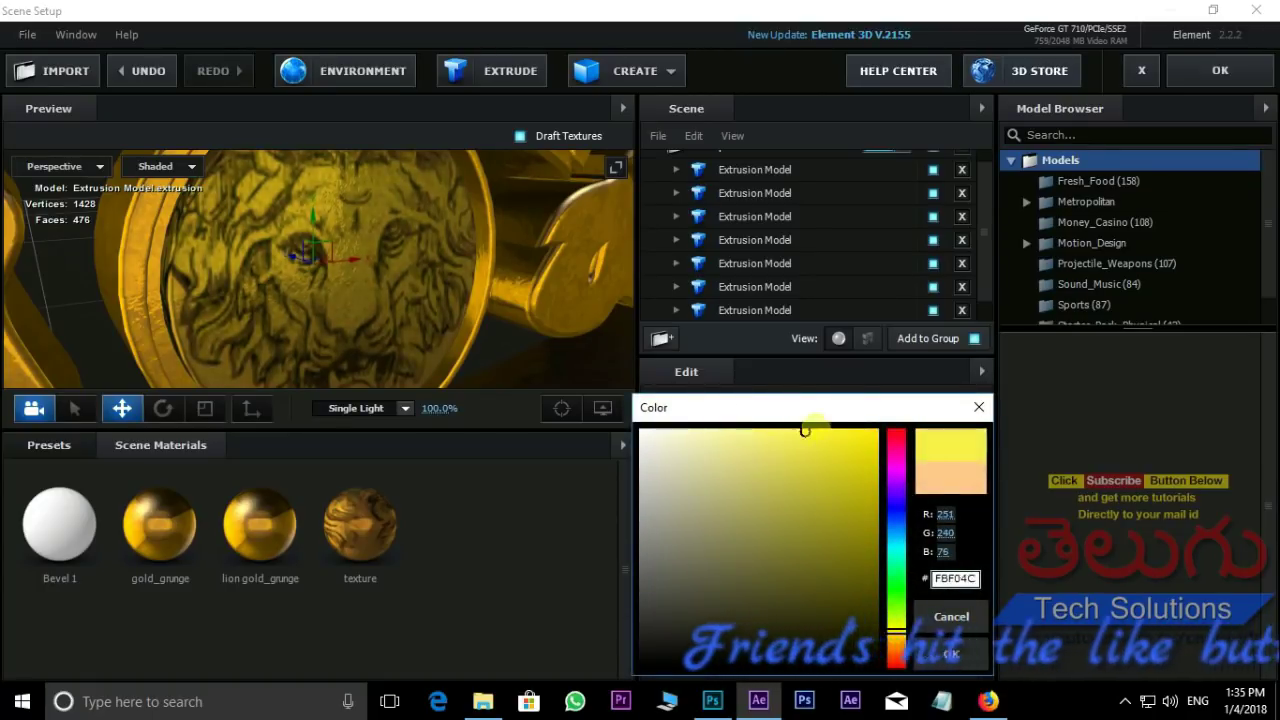
{"action": "left_click_drag", "start_coordinate": [900, 632], "coordinate": [900, 640]}
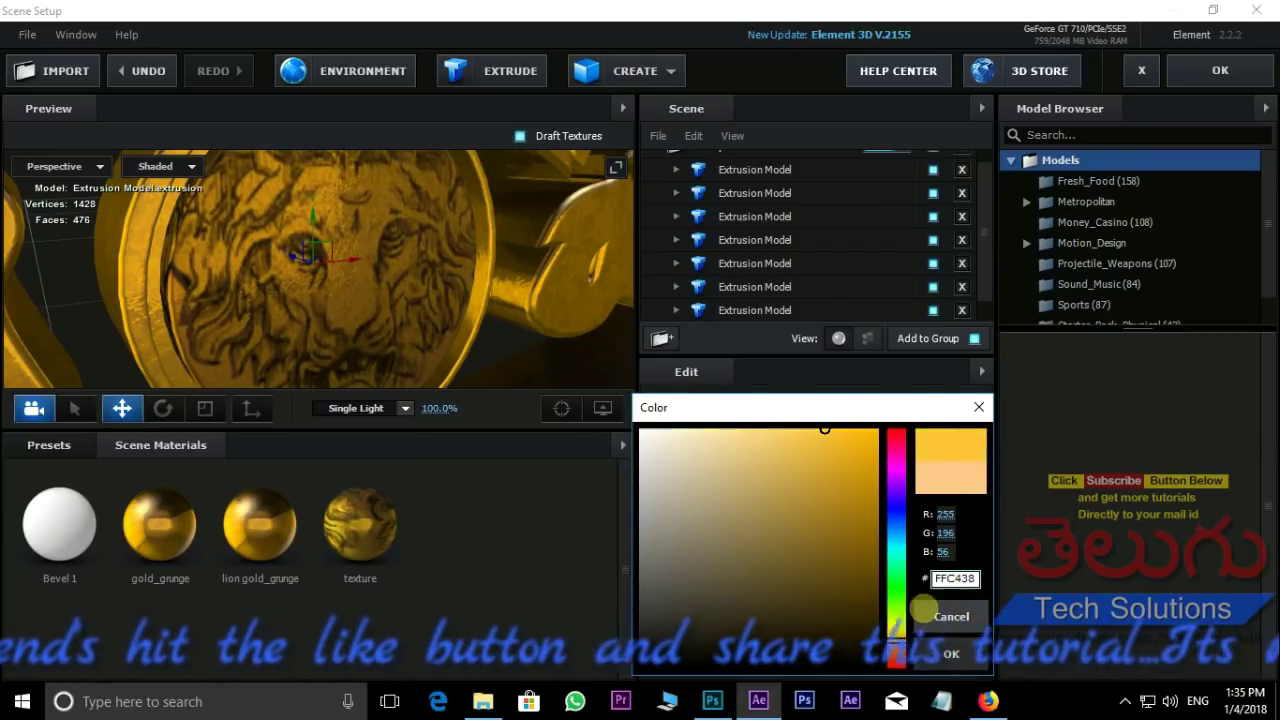
{"action": "left_click_drag", "start_coordinate": [900, 638], "coordinate": [897, 634]}
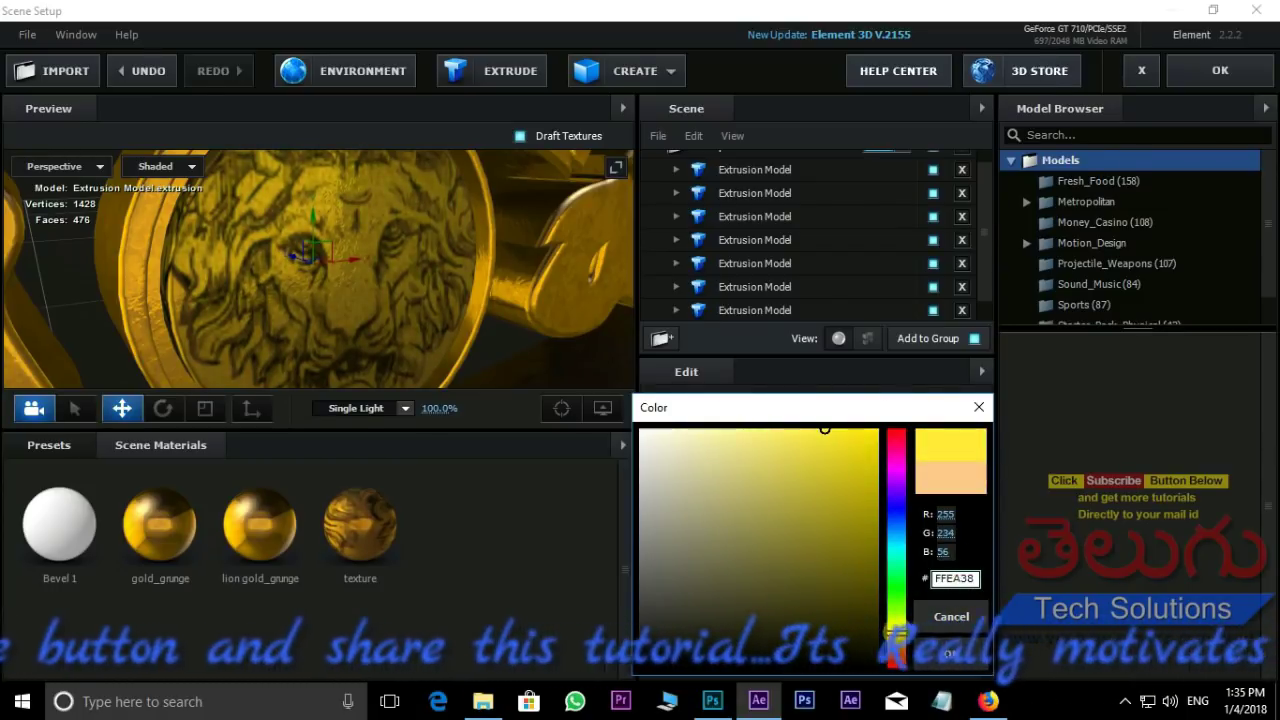
{"action": "left_click", "coordinate": [967, 655]}
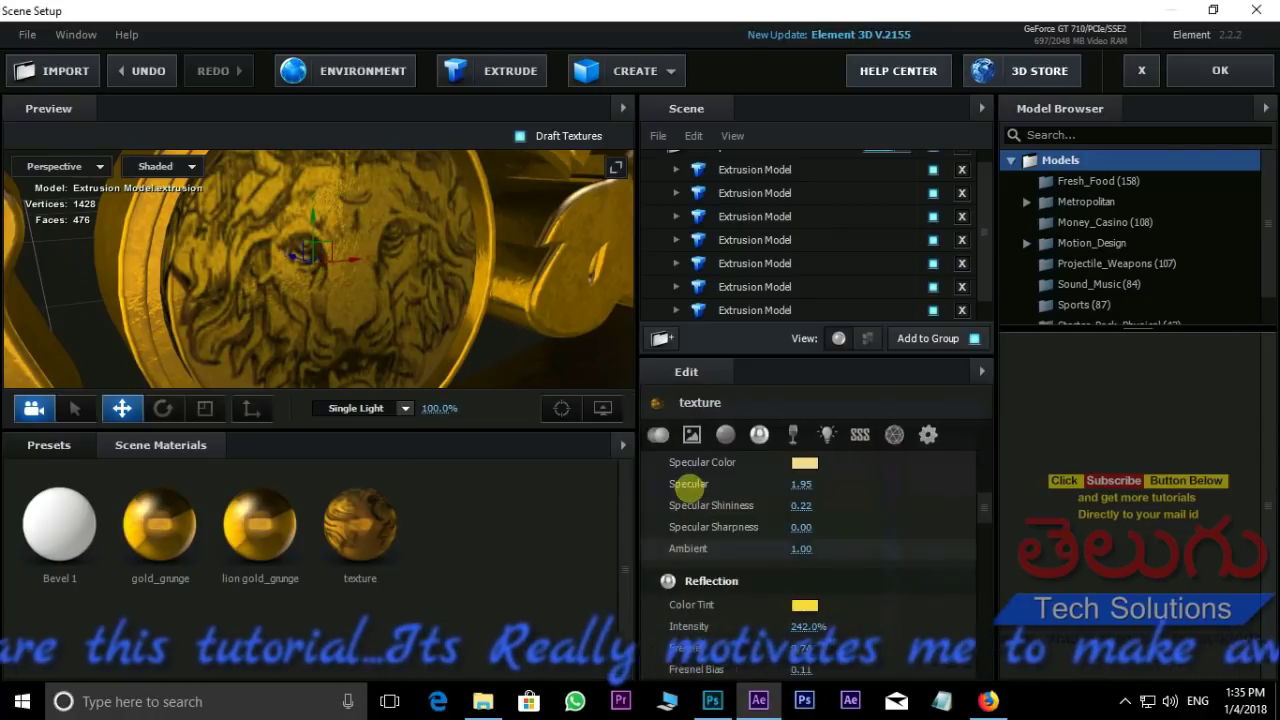
{"action": "left_click_drag", "start_coordinate": [500, 300], "coordinate": [460, 305]}
Step: Bring gold_grunge Reflection Intensity to about 397% and turn the lion coin to face forward
{"action": "scroll", "coordinate": [450, 304], "scroll_direction": "down", "scroll_amount": 5}
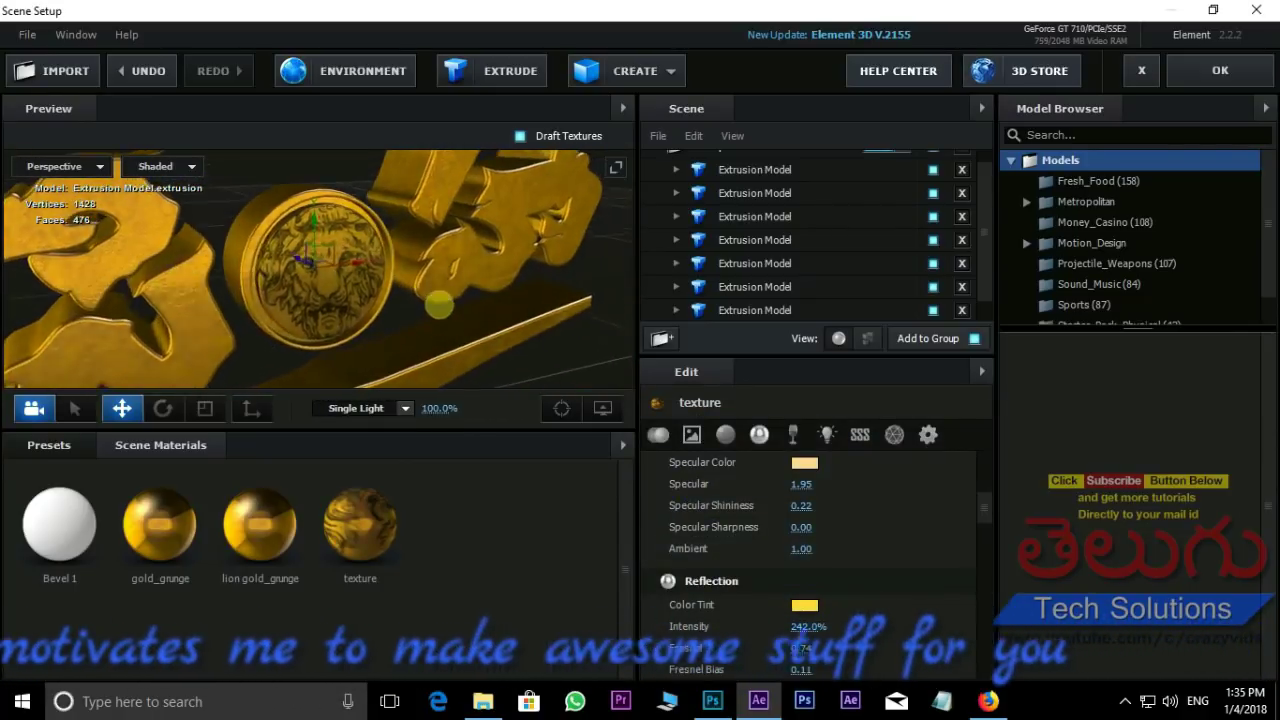
{"action": "left_click_drag", "start_coordinate": [438, 304], "coordinate": [500, 310]}
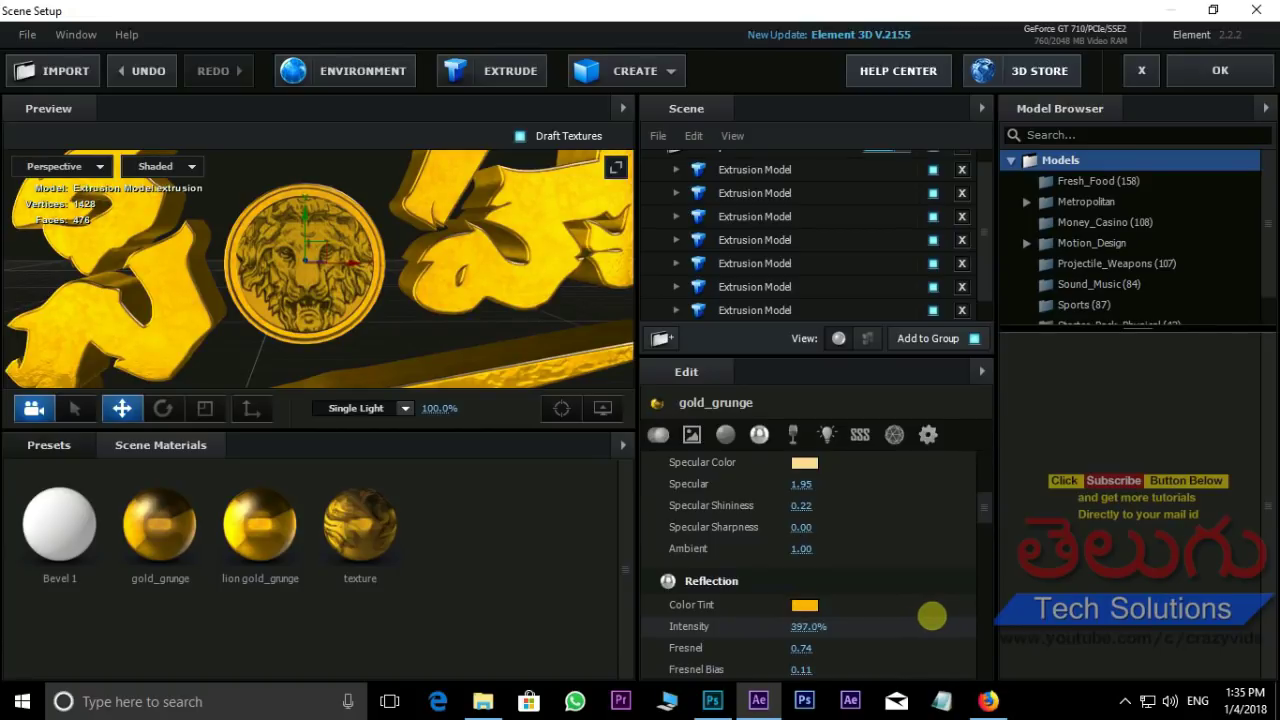
Step: Set gold_grunge Reflection Intensity to 405% and orbit around the gold title and lion coin
{"action": "scroll", "coordinate": [402, 292], "scroll_direction": "down", "scroll_amount": 5}
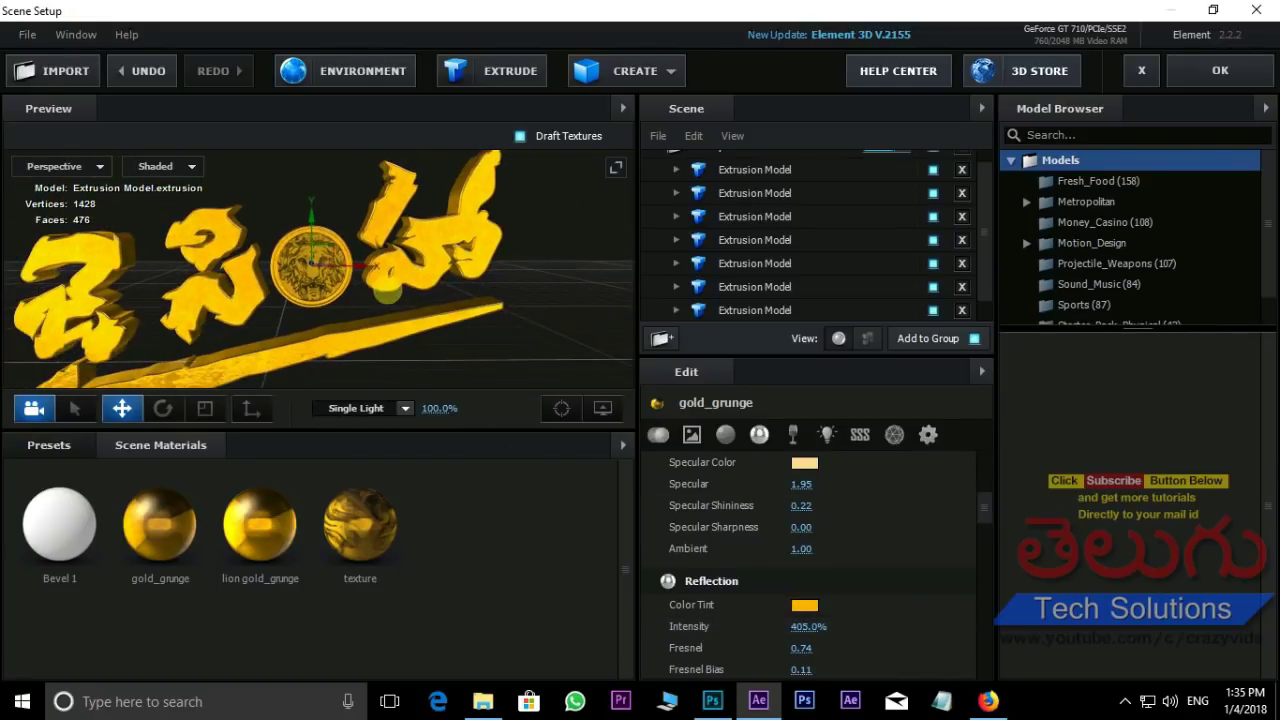
{"action": "mouse_move", "coordinate": [402, 292]}
{"action": "left_mouse_down"}
{"action": "mouse_move", "coordinate": [559, 310]}
{"action": "mouse_move", "coordinate": [480, 305]}
{"action": "left_mouse_up"}
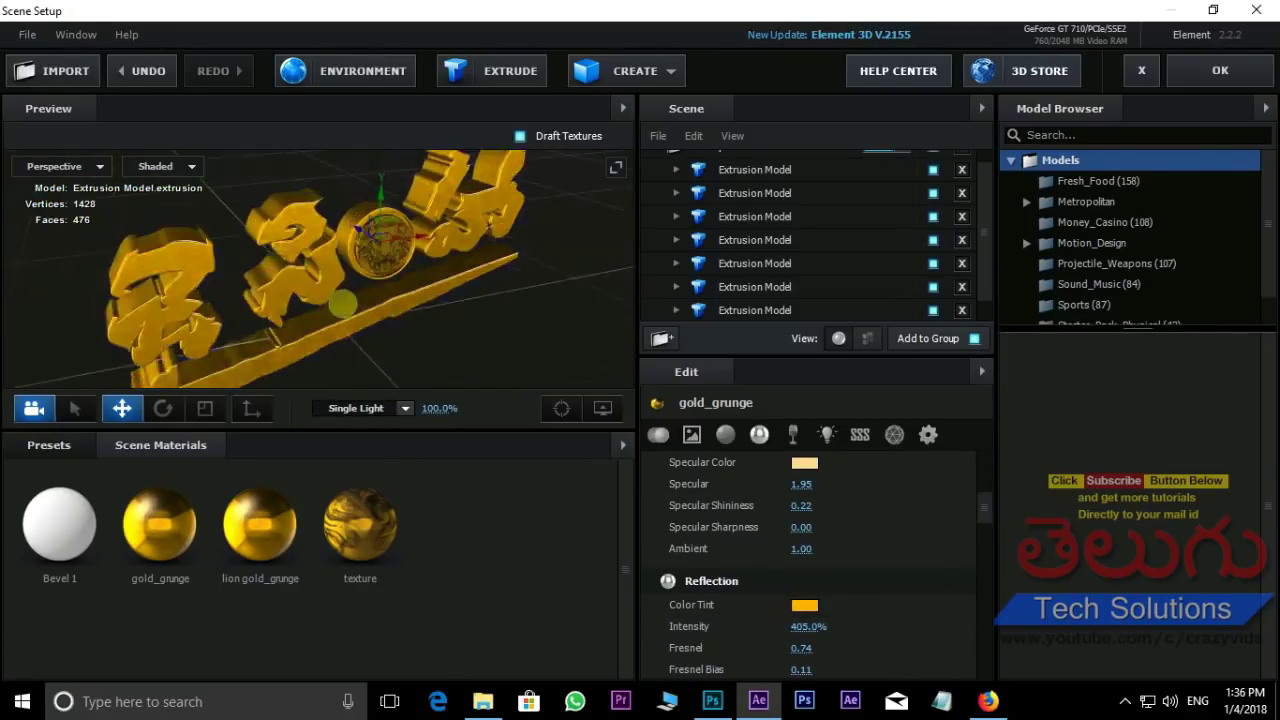
{"action": "scroll", "coordinate": [319, 268], "scroll_direction": "up", "scroll_amount": 3}
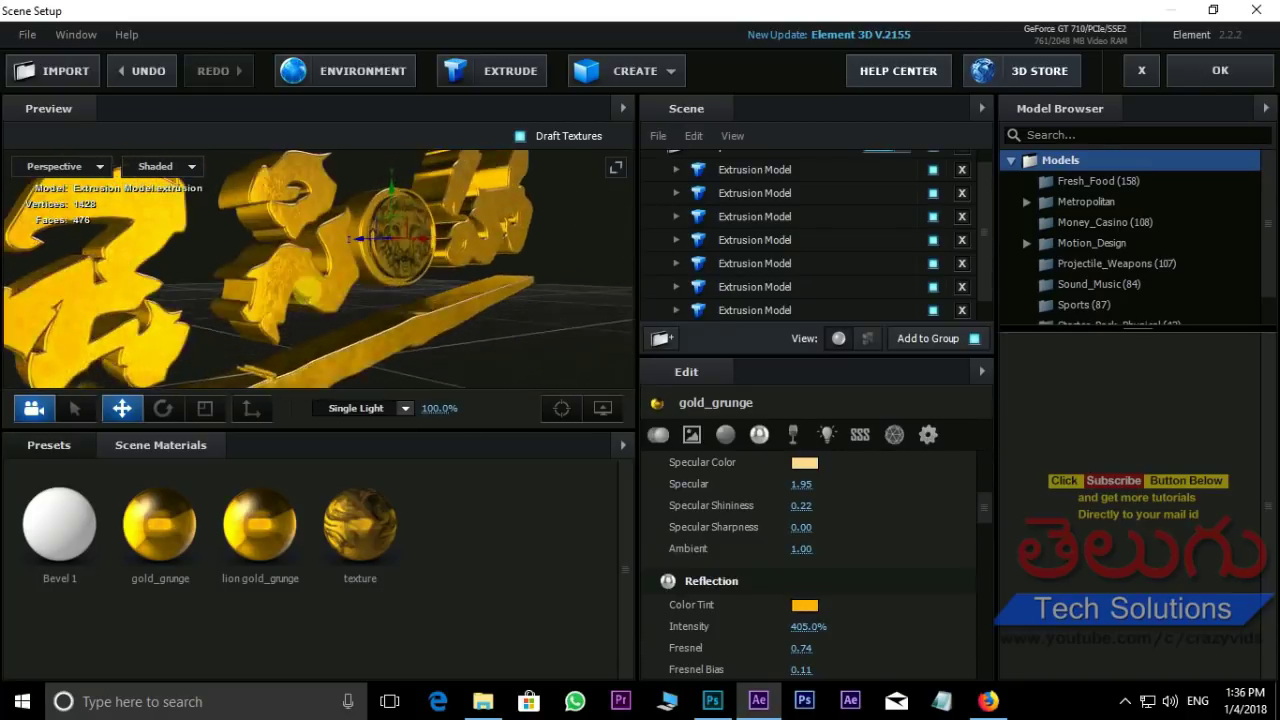
{"action": "mouse_move", "coordinate": [305, 289]}
{"action": "left_mouse_down"}
{"action": "mouse_move", "coordinate": [189, 297]}
{"action": "mouse_move", "coordinate": [319, 319]}
{"action": "mouse_move", "coordinate": [220, 312]}
{"action": "left_mouse_up"}
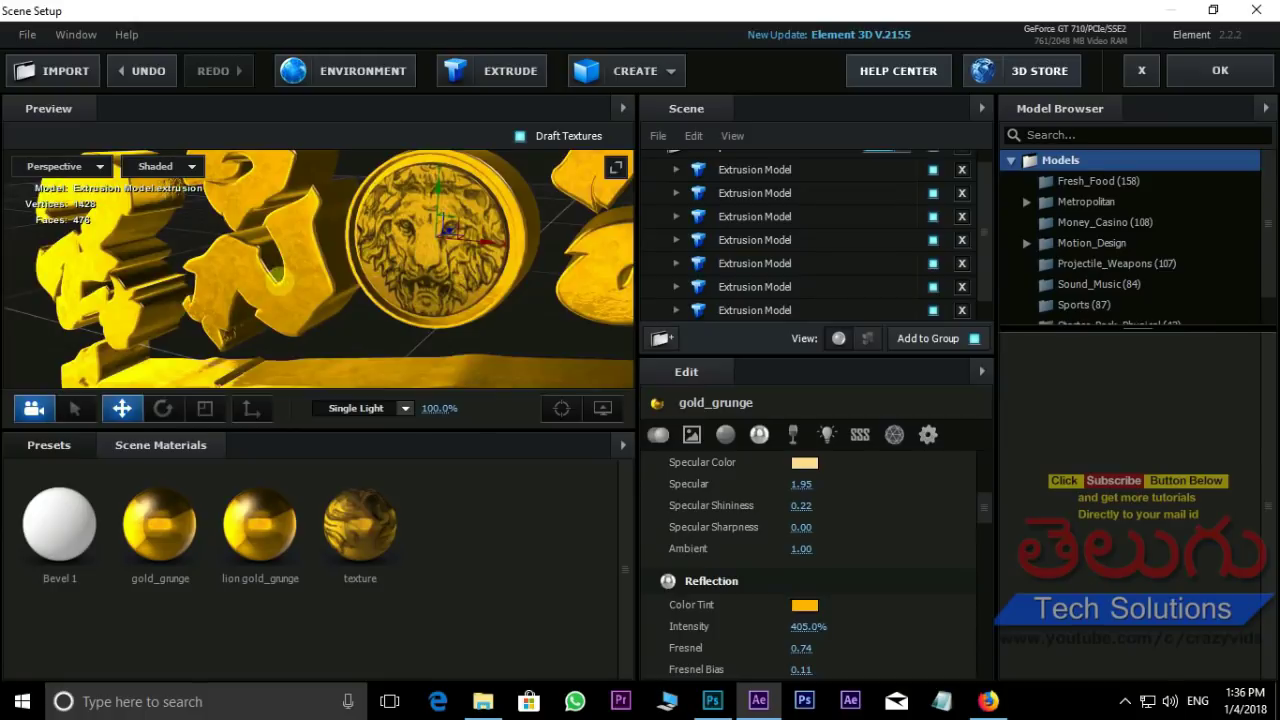
{"action": "mouse_move", "coordinate": [276, 278]}
{"action": "left_mouse_down"}
{"action": "mouse_move", "coordinate": [620, 263]}
{"action": "mouse_move", "coordinate": [375, 280]}
{"action": "mouse_move", "coordinate": [324, 255]}
{"action": "left_mouse_up"}
{"action": "scroll", "coordinate": [324, 255], "scroll_direction": "down", "scroll_amount": 3}
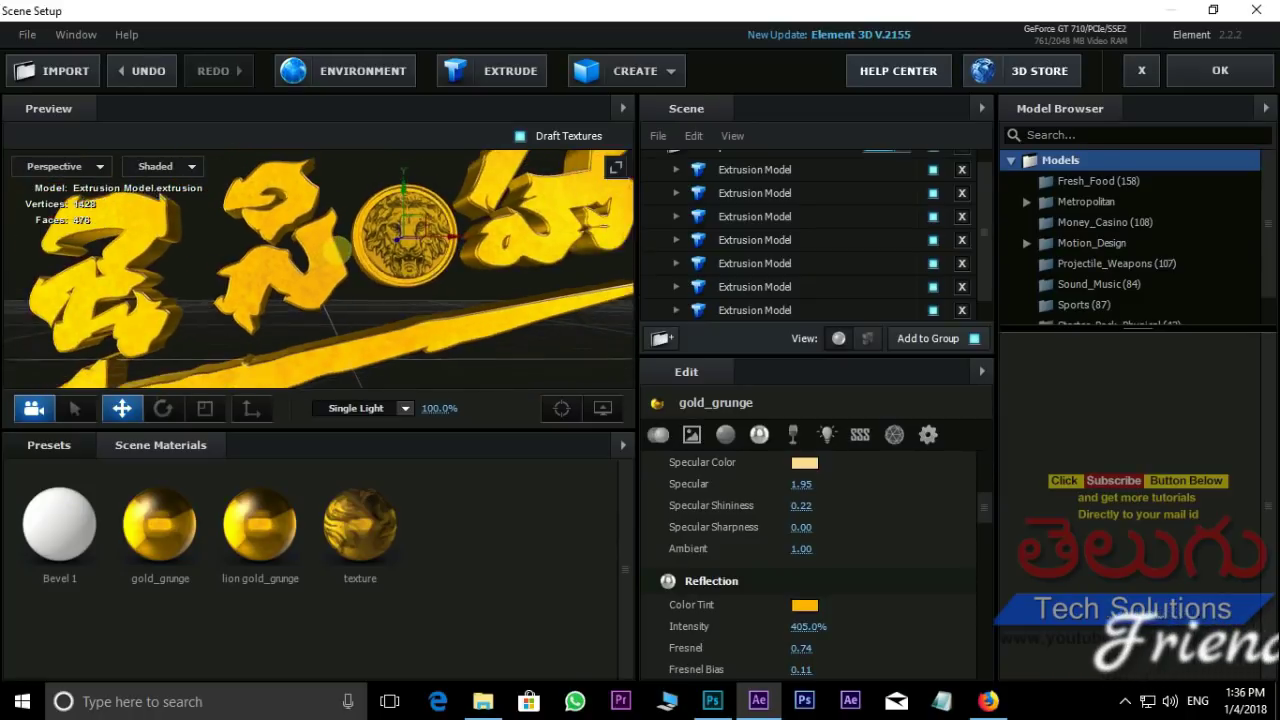
{"action": "scroll", "coordinate": [324, 255], "scroll_direction": "down", "scroll_amount": 2}
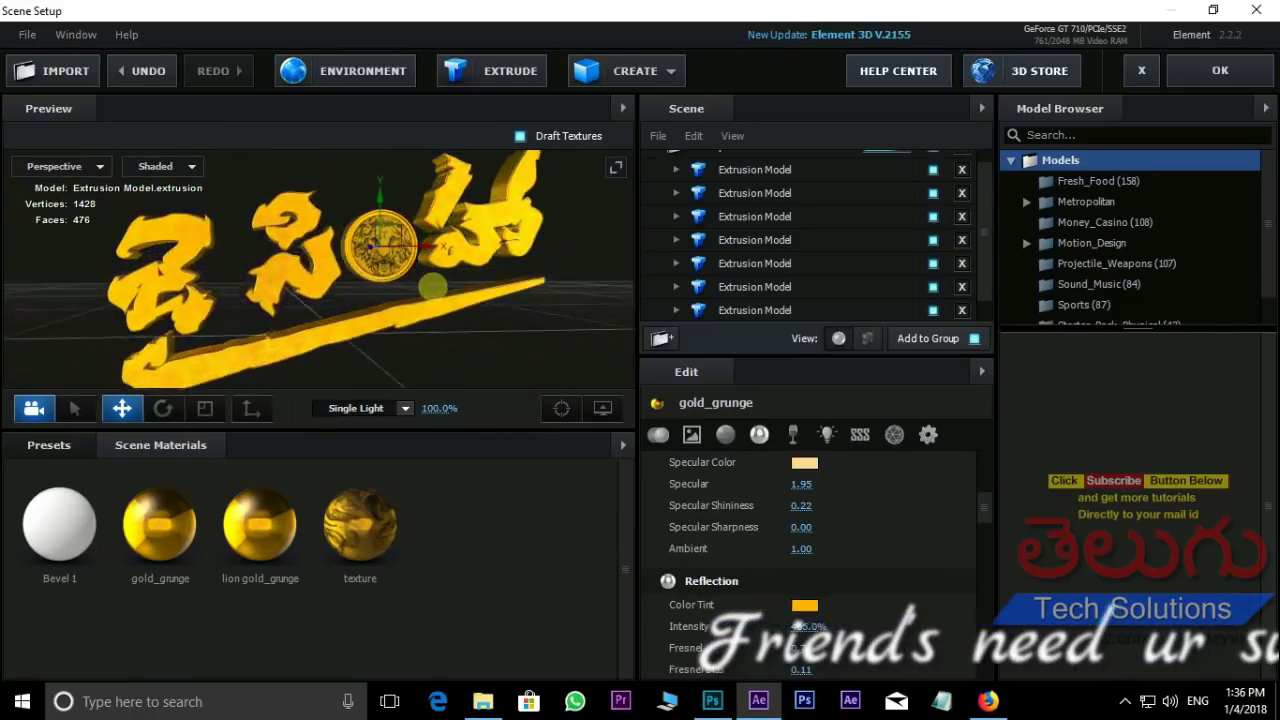
{"action": "mouse_move", "coordinate": [418, 297]}
{"action": "left_mouse_down"}
{"action": "mouse_move", "coordinate": [750, 260]}
{"action": "mouse_move", "coordinate": [410, 283]}
{"action": "left_mouse_up"}
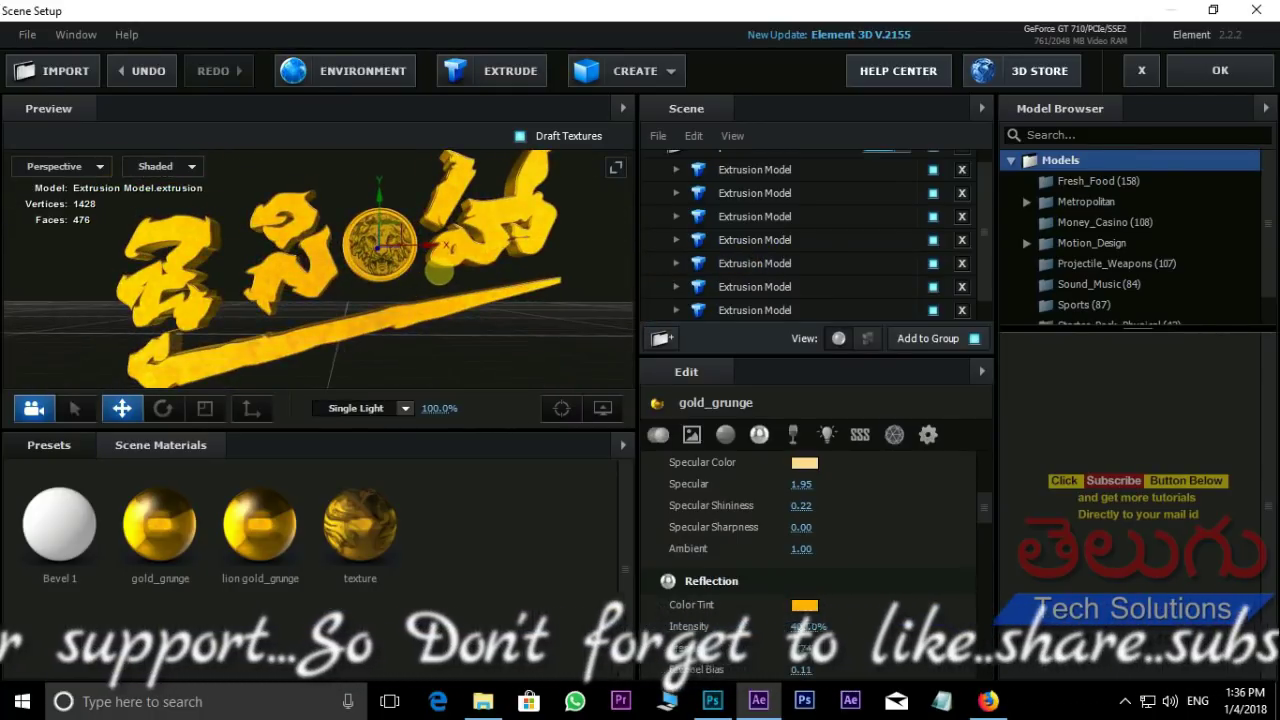
{"action": "mouse_move", "coordinate": [410, 283]}
{"action": "left_mouse_down"}
{"action": "mouse_move", "coordinate": [528, 286]}
{"action": "mouse_move", "coordinate": [430, 280]}
{"action": "left_mouse_up"}
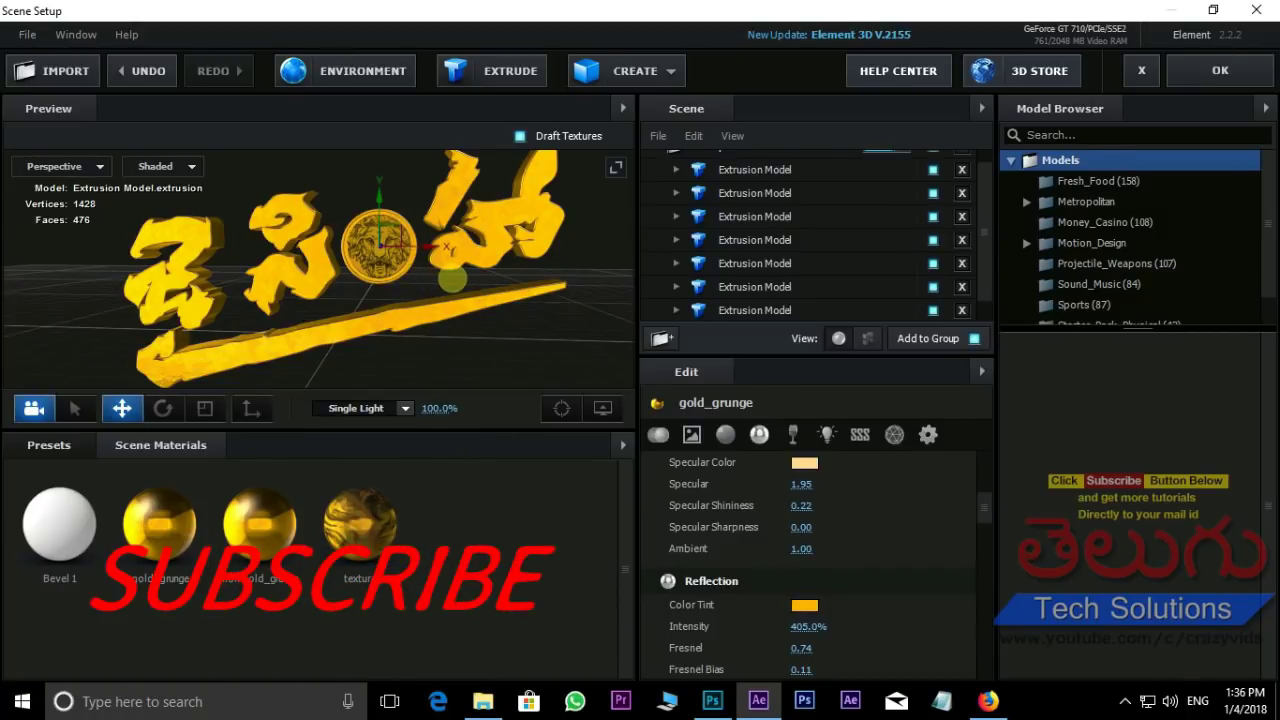
{"action": "mouse_move", "coordinate": [438, 286]}
{"action": "left_mouse_down"}
{"action": "mouse_move", "coordinate": [368, 304]}
{"action": "mouse_move", "coordinate": [529, 269]}
{"action": "mouse_move", "coordinate": [40, 300]}
{"action": "left_mouse_up"}
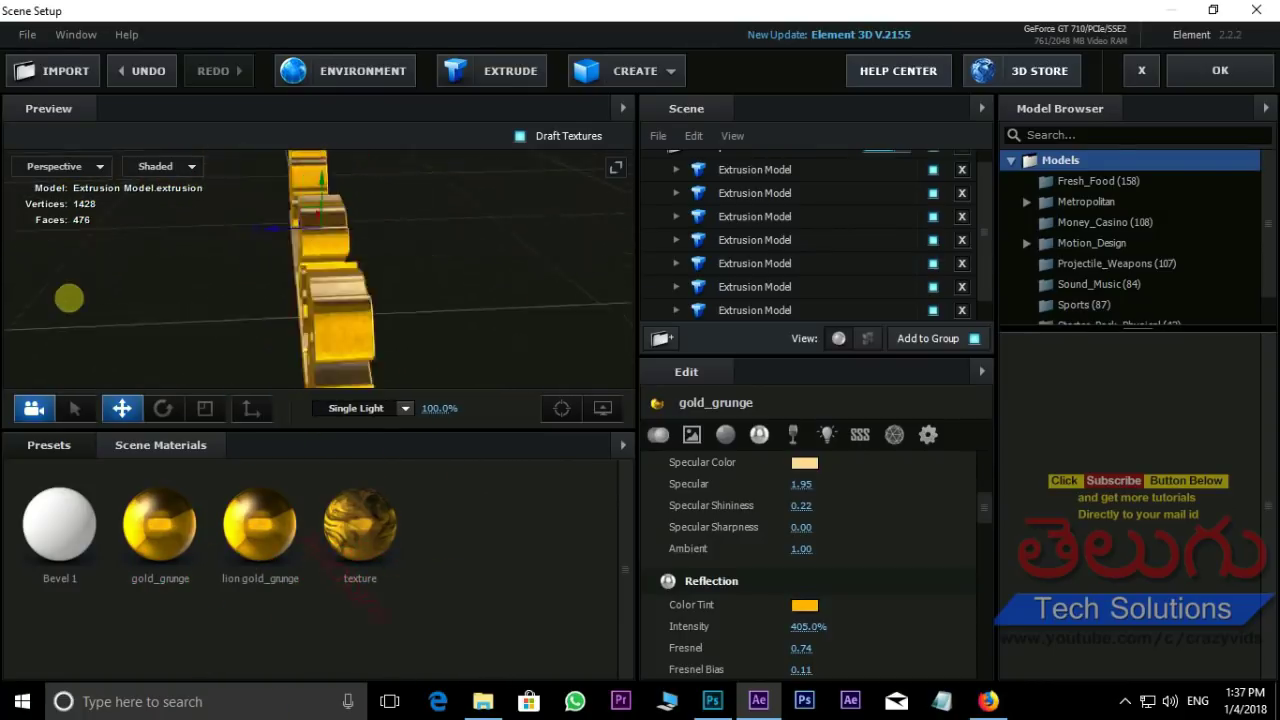
{"action": "left_click_drag", "start_coordinate": [405, 328], "coordinate": [175, 300]}
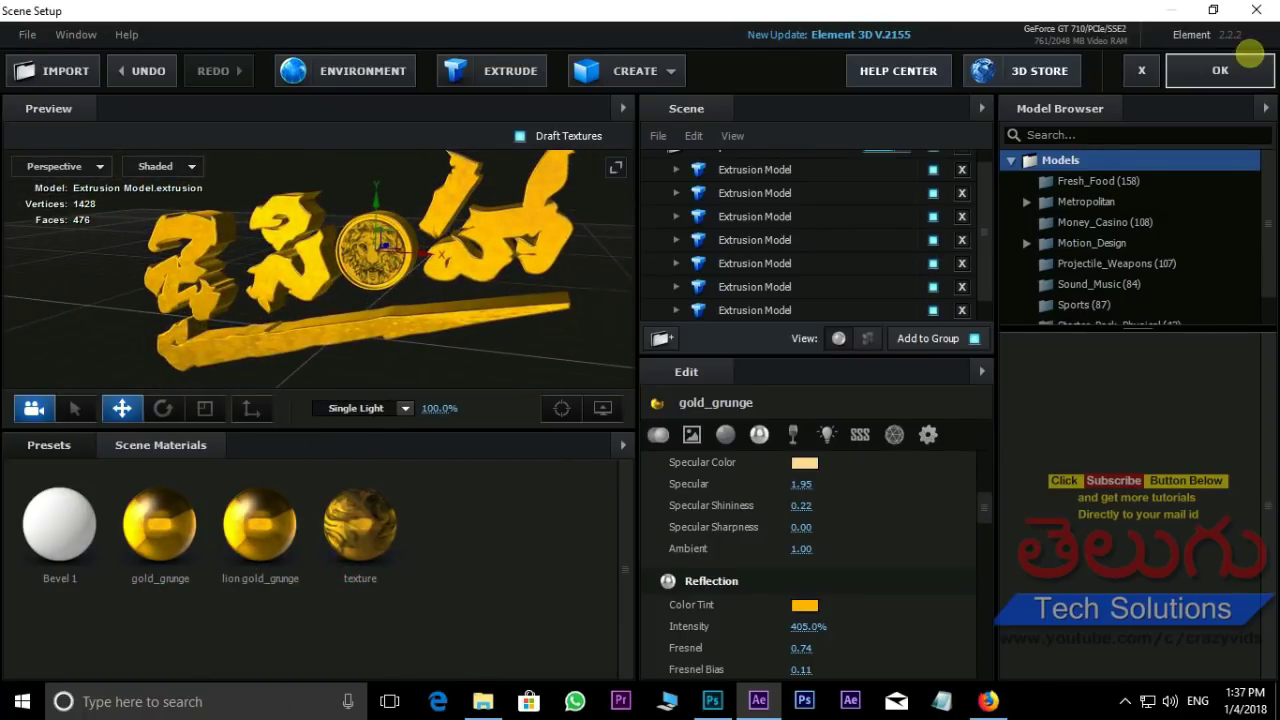